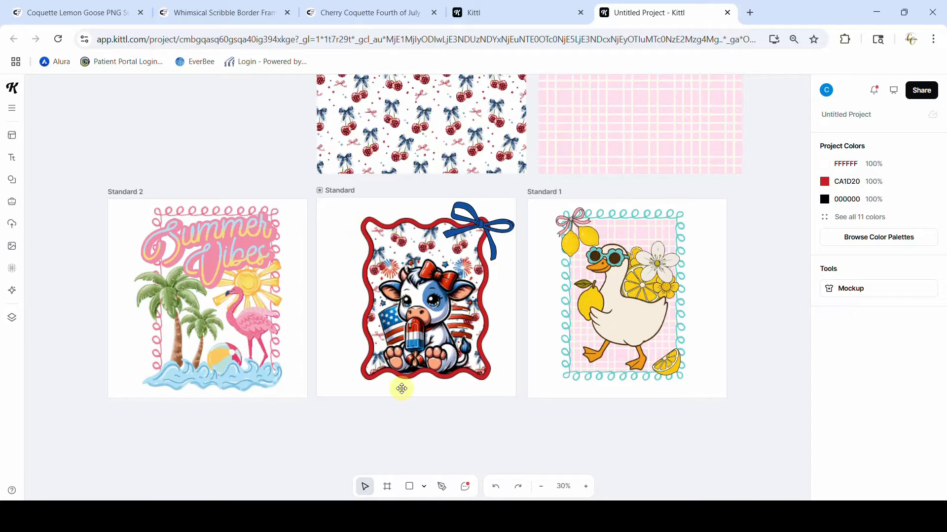
# Duplicate the patriotic cow artboard and place the copy directly below the original
pyautogui.click(337, 190)
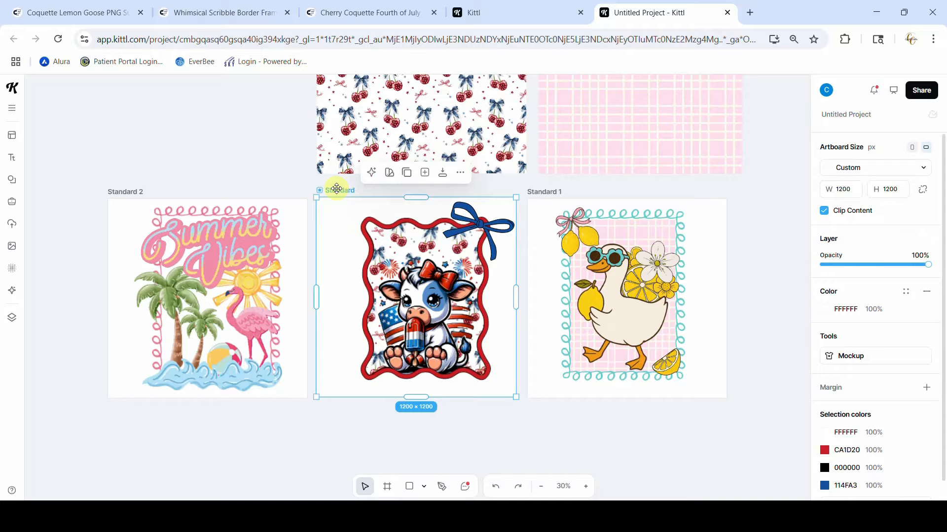
pyautogui.moveTo(336, 189); pyautogui.dragTo(349, 461)
pyautogui.scroll(-2, 350, 444)
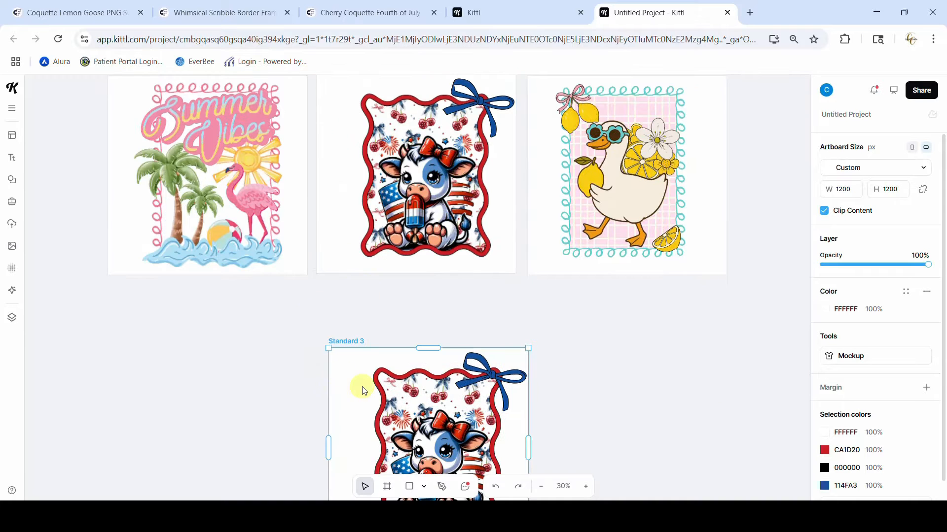
pyautogui.moveTo(351, 340); pyautogui.dragTo(340, 281)
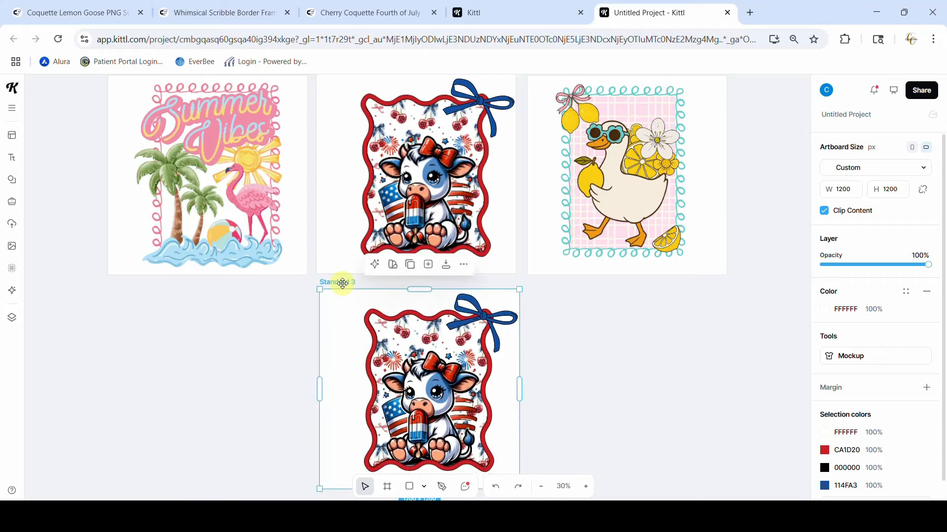
# Clear the duplicated artboard by deleting its cow, cherry pattern, red wavy frame and blue bow
pyautogui.scroll(-2, 343, 283)
pyautogui.click(429, 307)
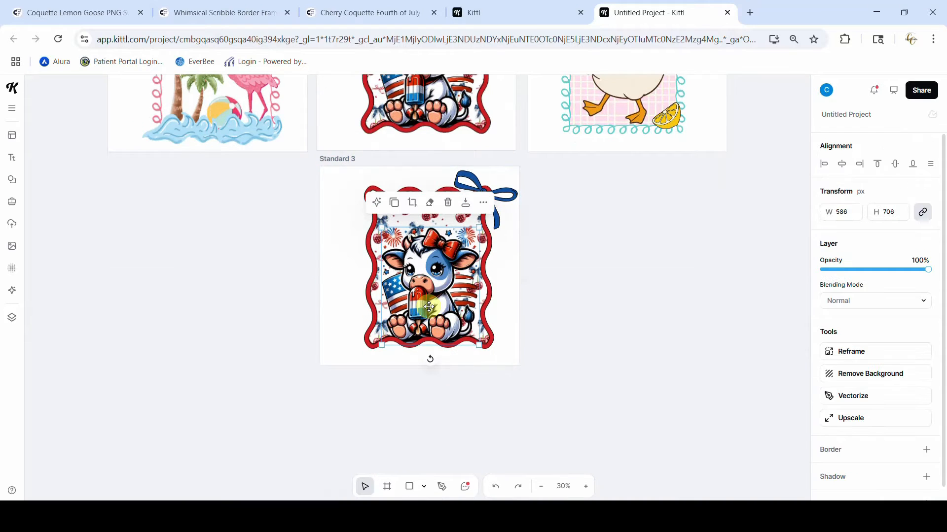
pyautogui.press('Delete')
pyautogui.click(429, 307)
pyautogui.press('Delete')
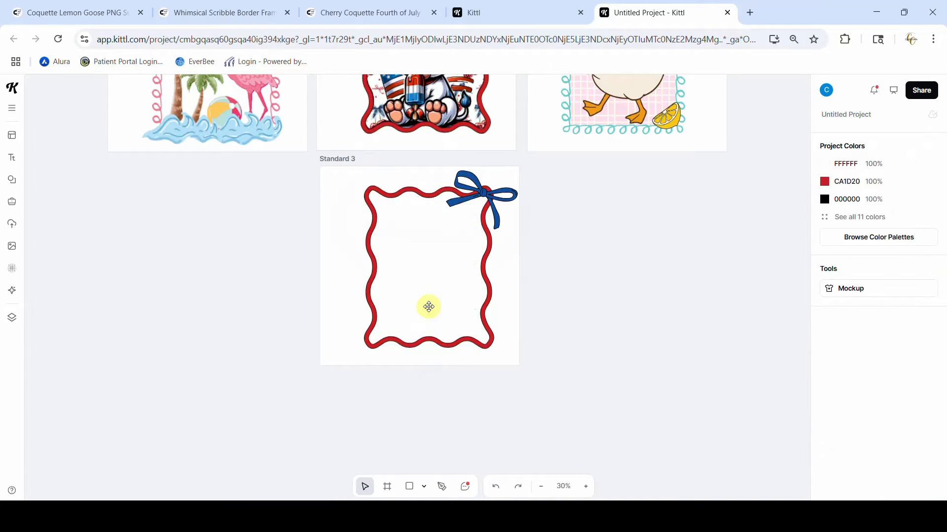
pyautogui.click(490, 276)
pyautogui.keyDown('shift'); pyautogui.click(493, 207); pyautogui.keyUp('shift')
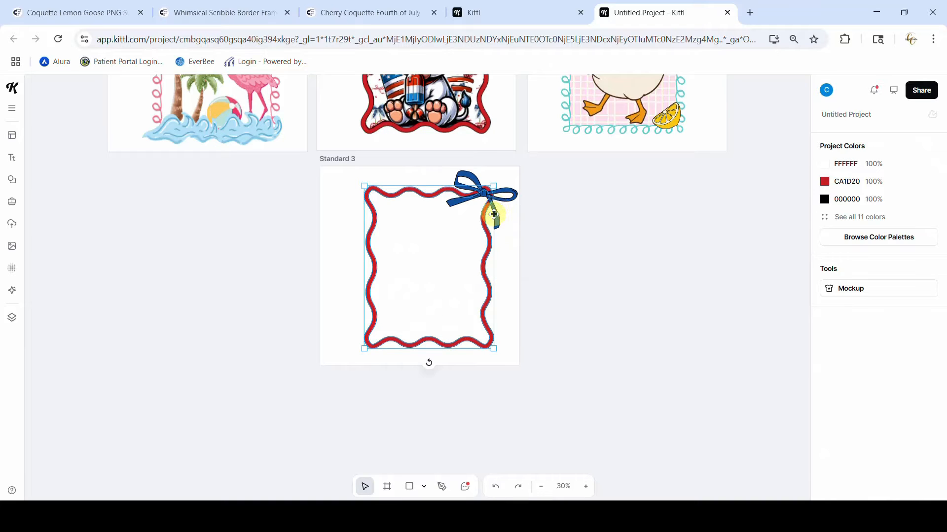
pyautogui.press('Delete')
# Search the elements library for "frame"
pyautogui.scroll(5, 563, 233)
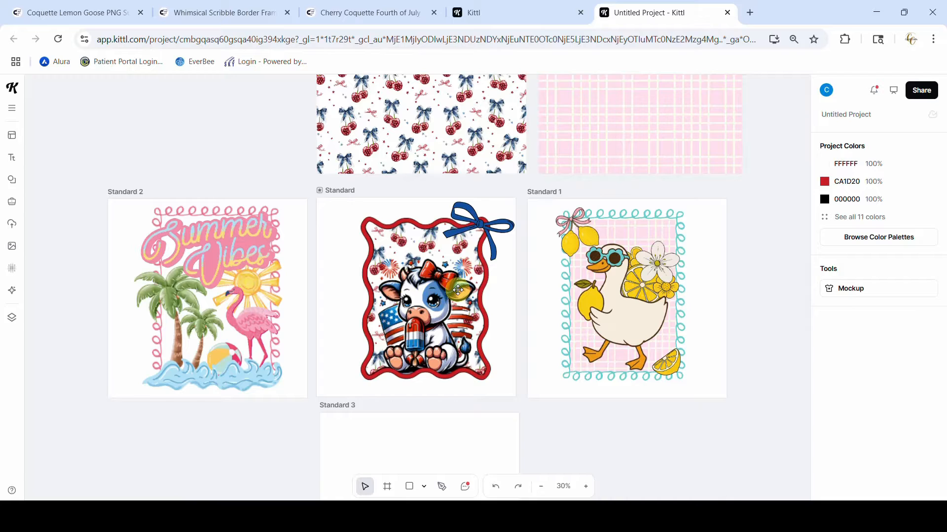
pyautogui.scroll(-5, 457, 289)
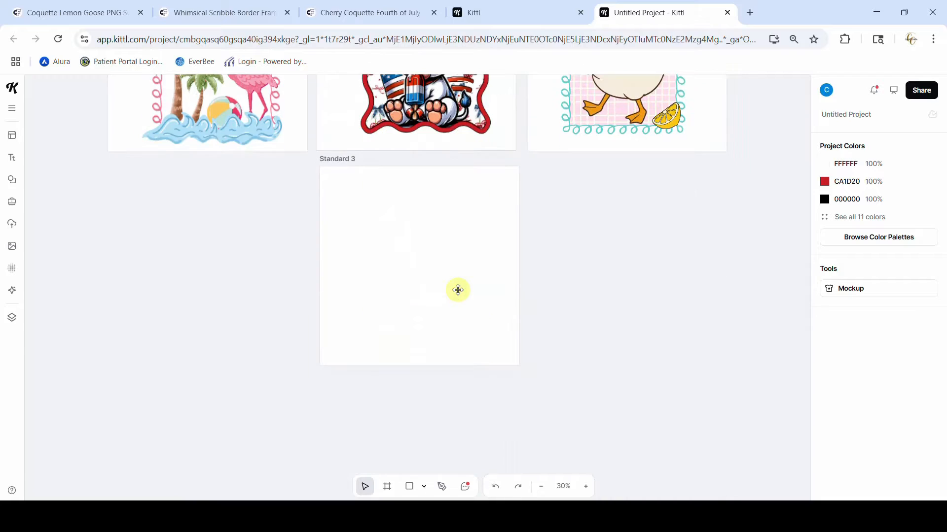
pyautogui.click(11, 182)
pyautogui.click(63, 110)
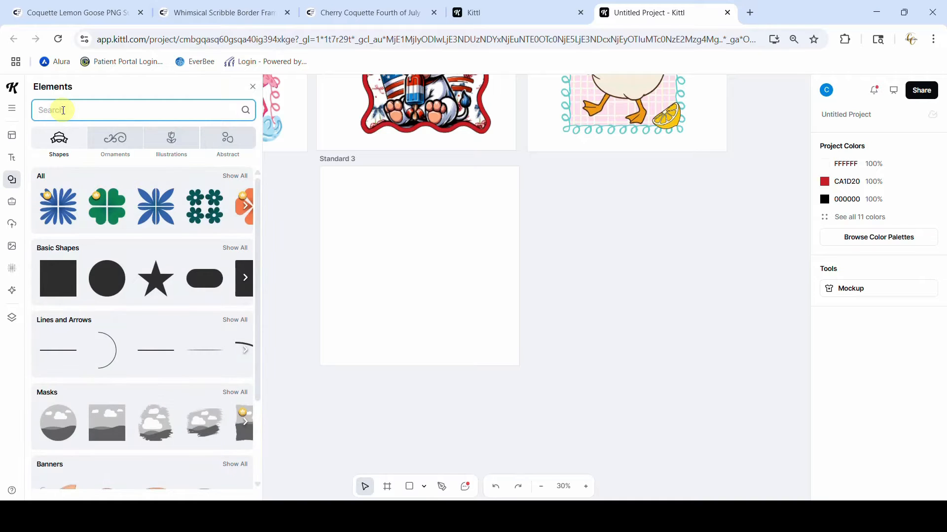
pyautogui.write('frame')
pyautogui.press('Return')
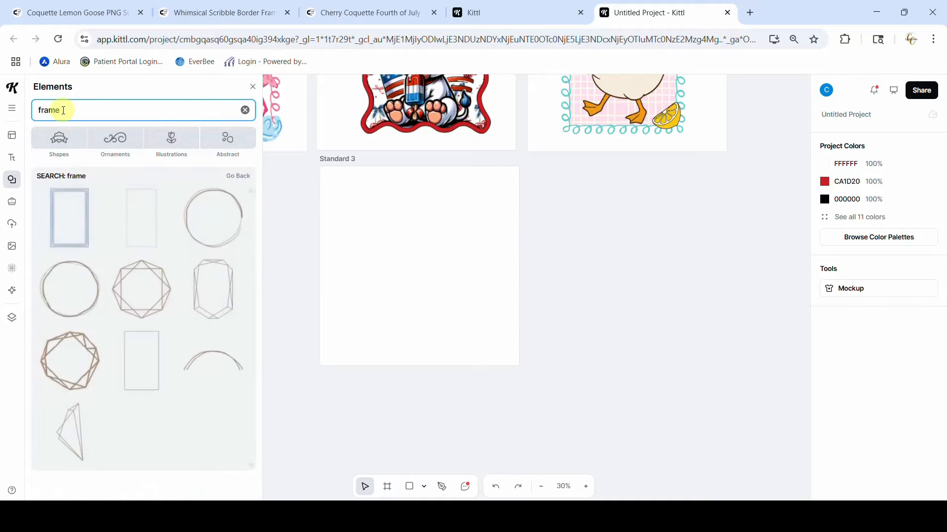
# Add the tall black wavy-edged rectangular frame to the empty artboard and shift it toward the artboard's upper-left area
pyautogui.scroll(-12, 152, 299)
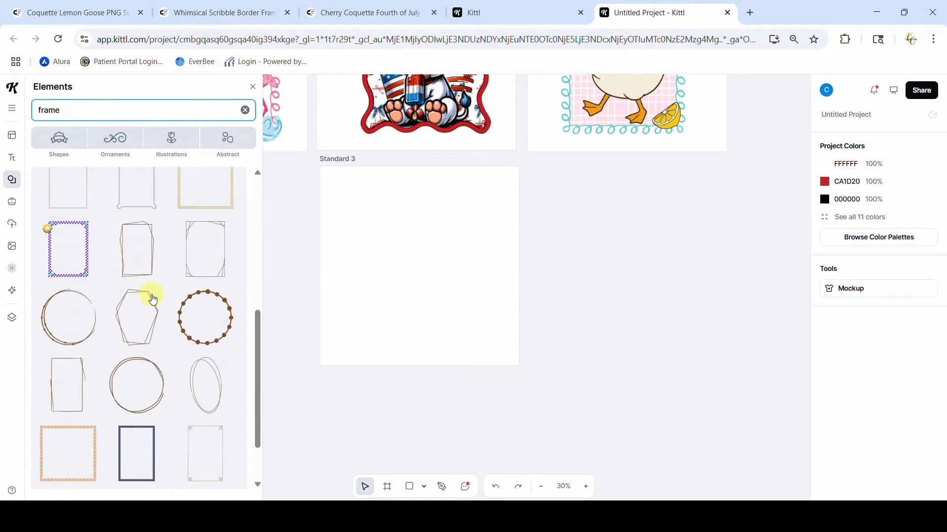
pyautogui.scroll(-2, 151, 298)
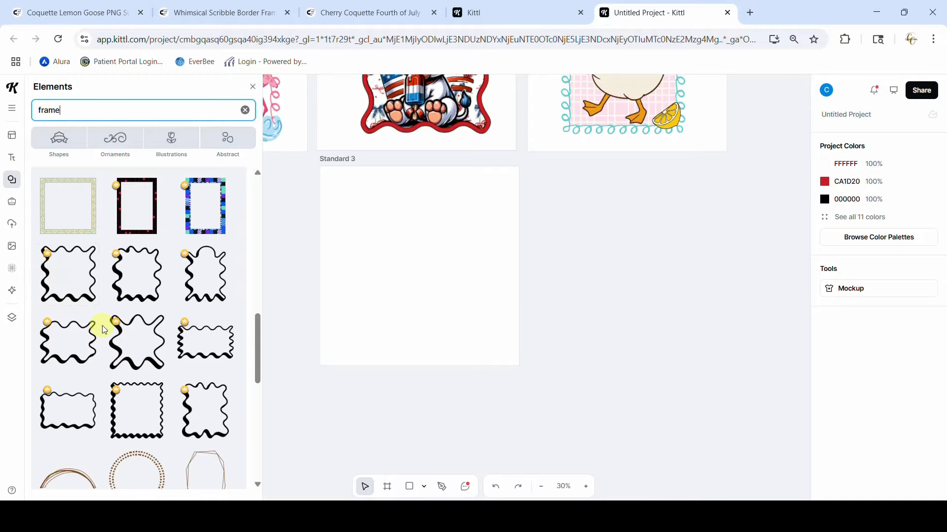
pyautogui.scroll(-5, 102, 326)
pyautogui.scroll(-3, 102, 324)
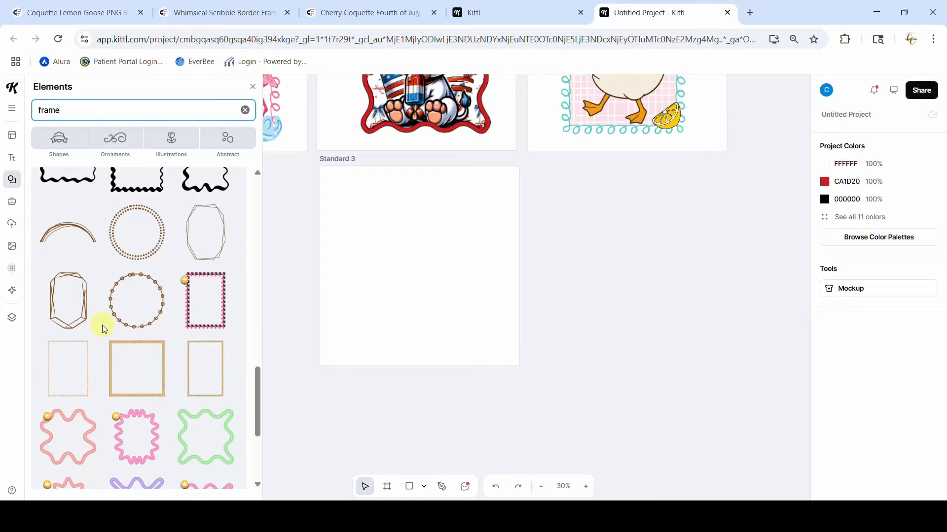
pyautogui.scroll(-10, 102, 324)
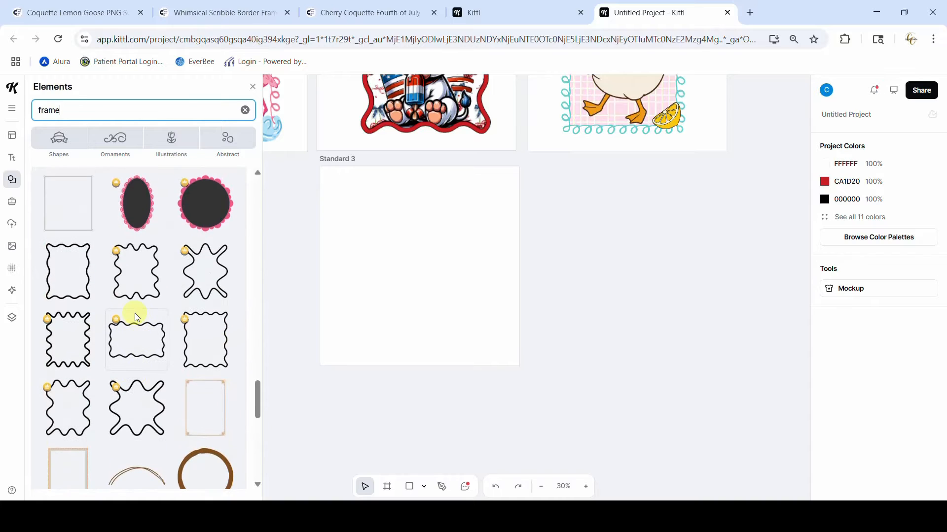
pyautogui.click(185, 340)
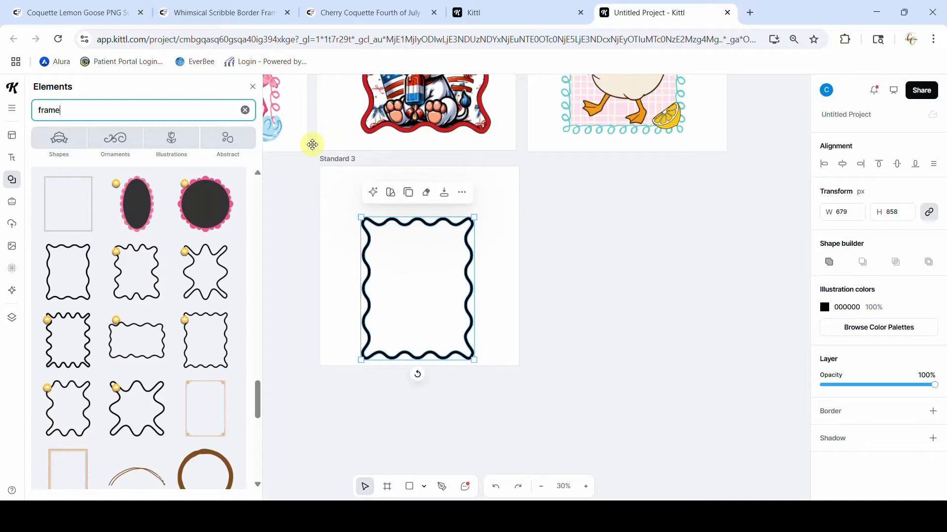
pyautogui.moveTo(312, 145); pyautogui.dragTo(339, 218)
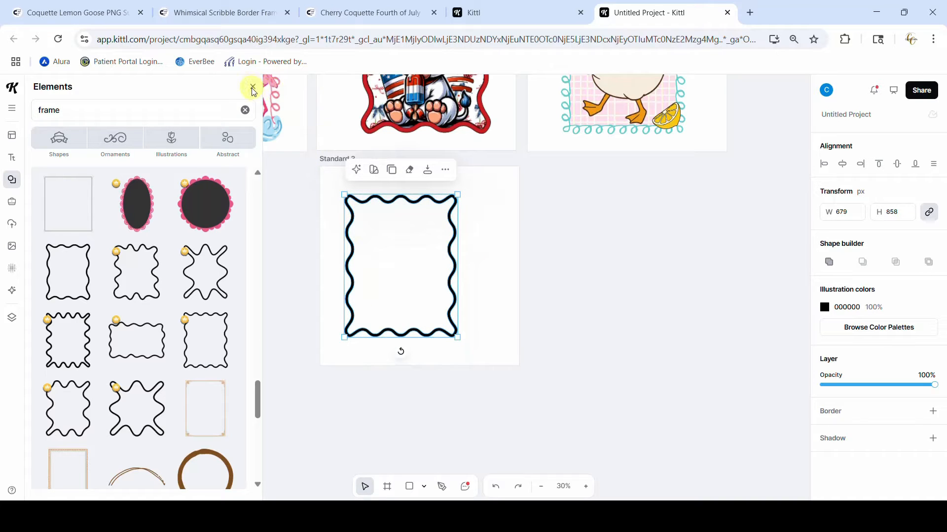
# Replace the elements search term with "bow" and run the search
pyautogui.click(91, 114)
pyautogui.press('BackSpace')
pyautogui.press('BackSpace')
pyautogui.press('BackSpace')
pyautogui.press('BackSpace')
pyautogui.press('BackSpace')
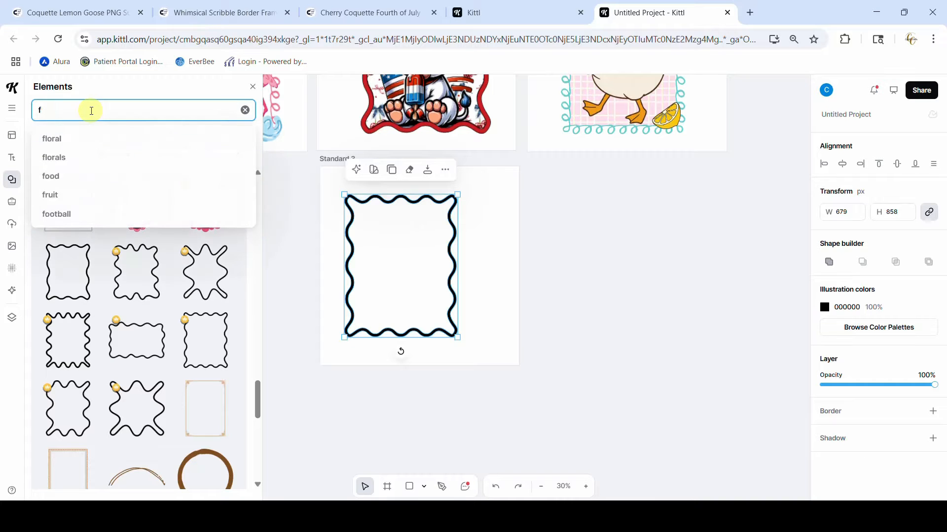
pyautogui.write('bow')
pyautogui.press('Return')
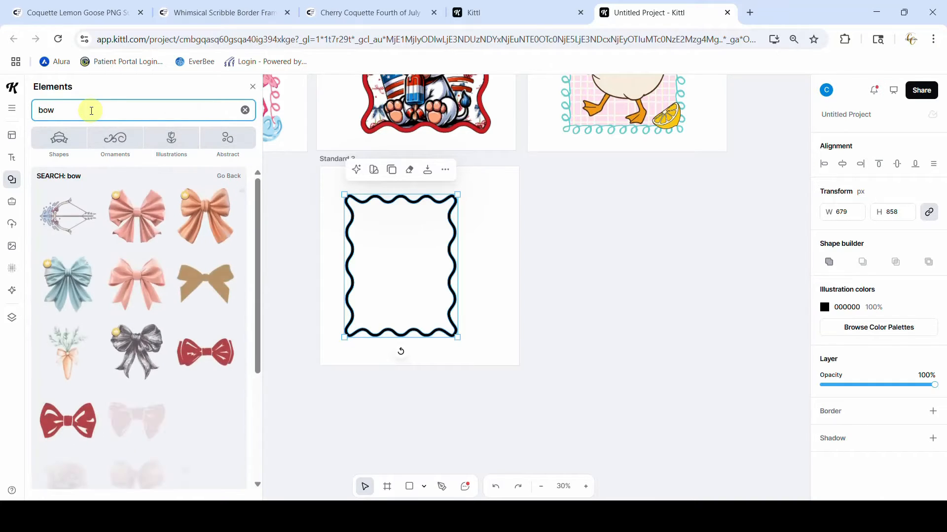
# Add the pink ribbon bow with long tails, park it beside the Standard 3 artboard, and close the element library
pyautogui.scroll(-5, 148, 294)
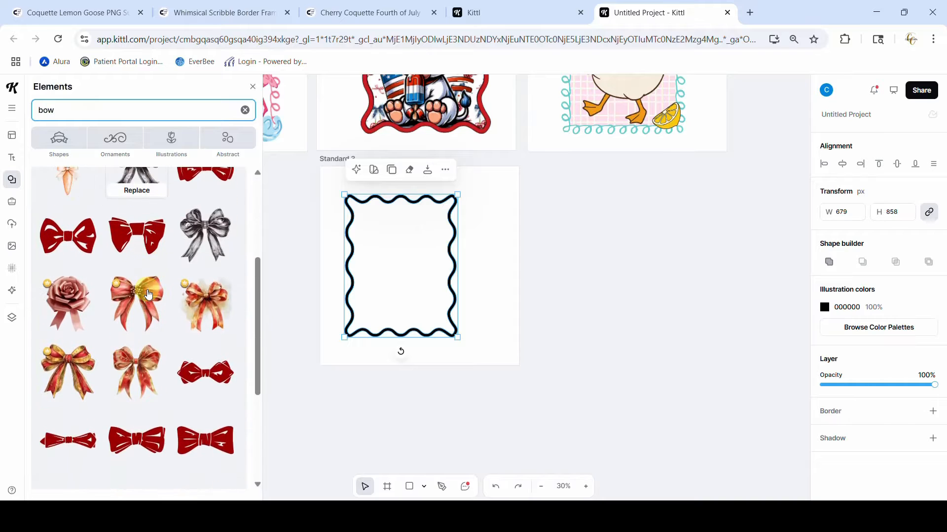
pyautogui.scroll(-10, 148, 294)
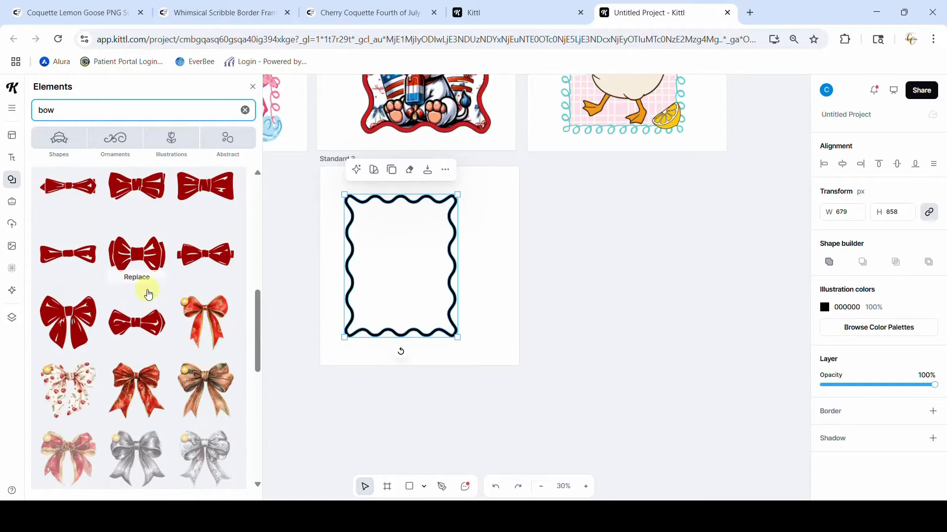
pyautogui.scroll(-10, 148, 294)
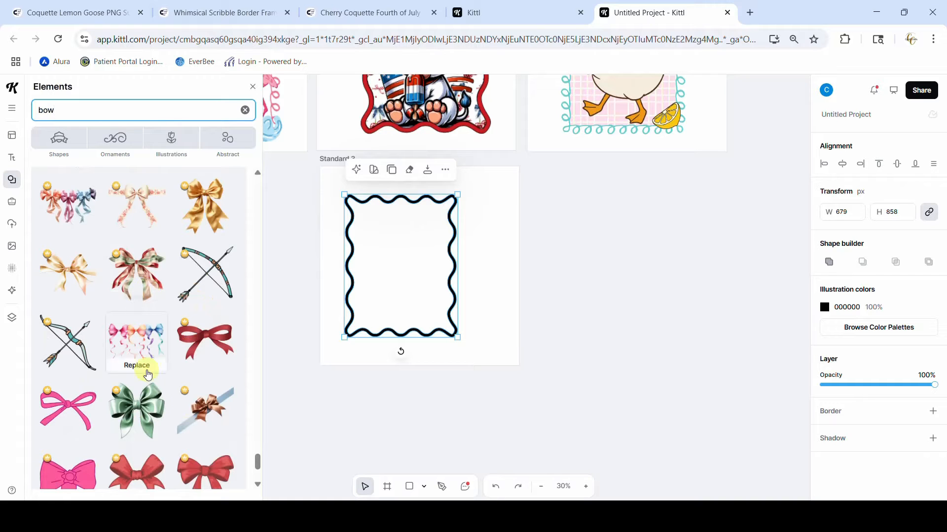
pyautogui.click(69, 409)
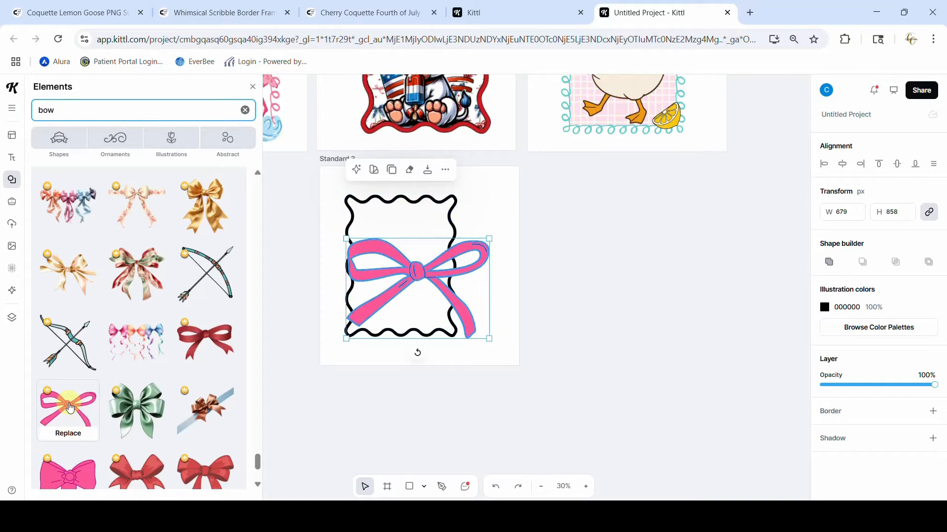
pyautogui.moveTo(426, 281); pyautogui.dragTo(679, 254)
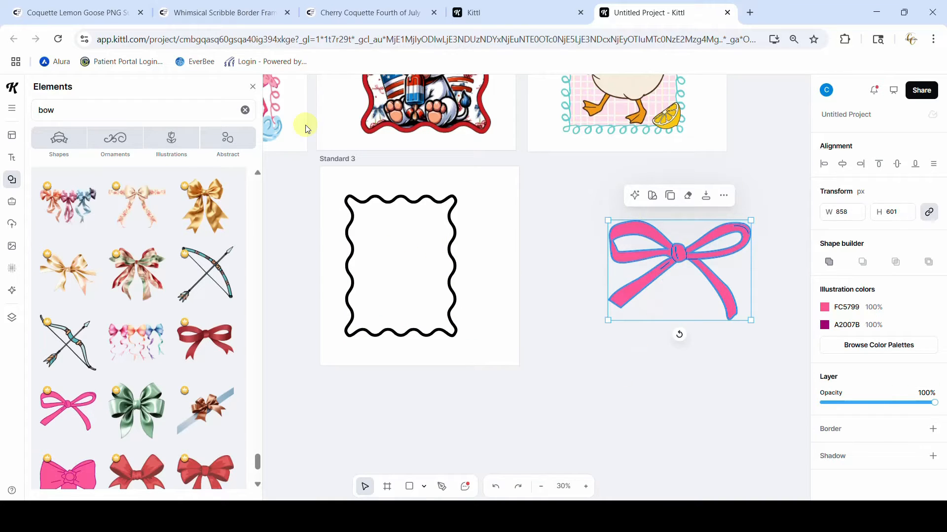
pyautogui.click(253, 89)
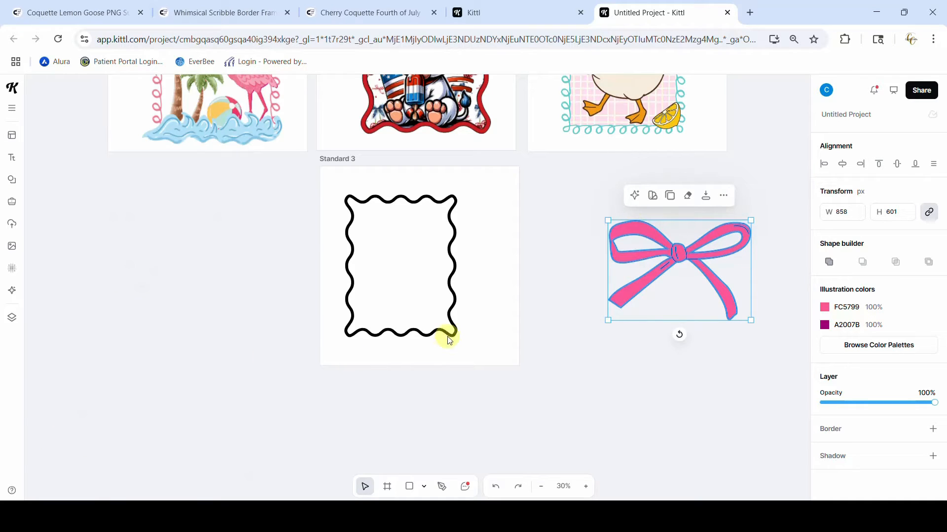
# Examine the cherry-and-bow pattern on the canvas and its Creative Fabrica page, Cherry Coquette Fourth of July Seamless
pyautogui.scroll(5, 448, 338)
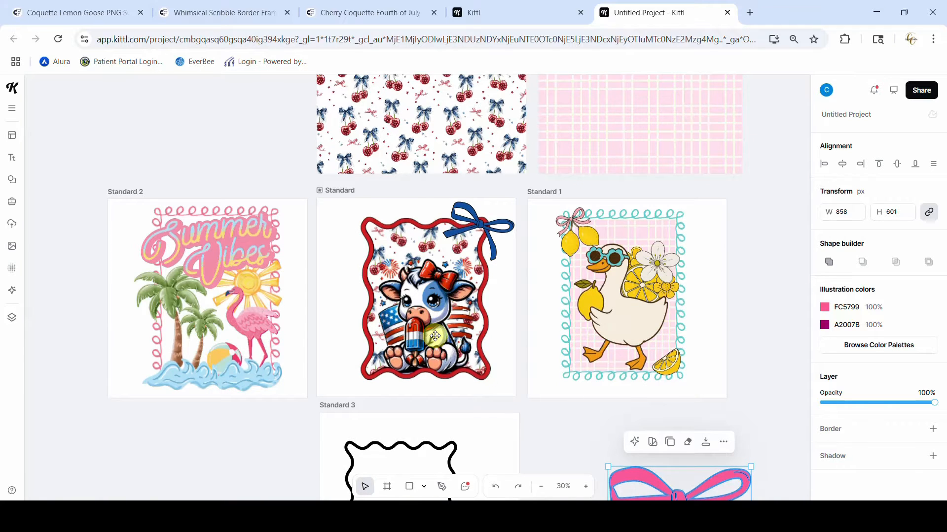
pyautogui.scroll(3, 442, 212)
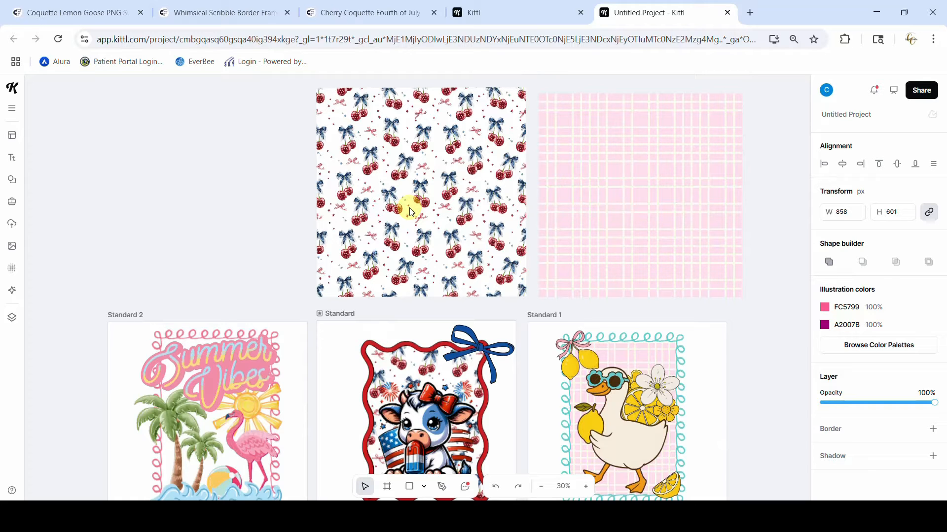
pyautogui.click(398, 15)
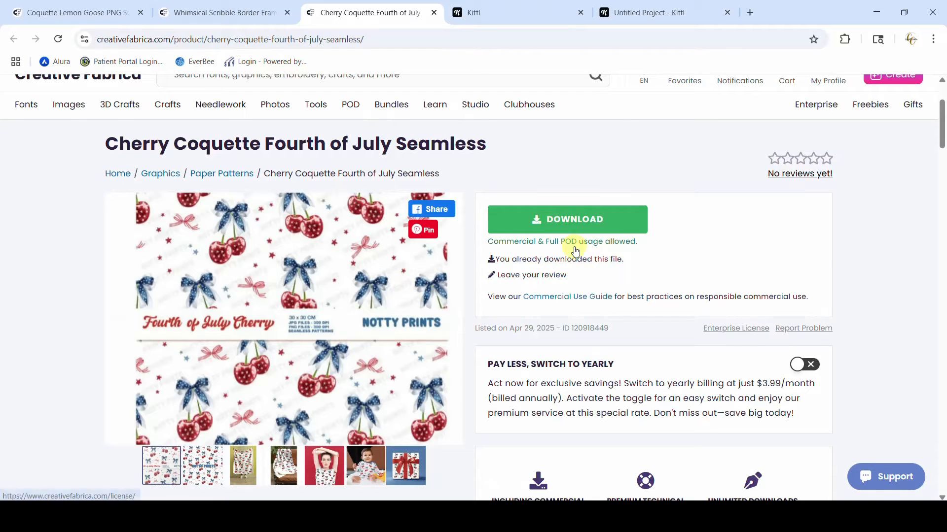
pyautogui.click(656, 13)
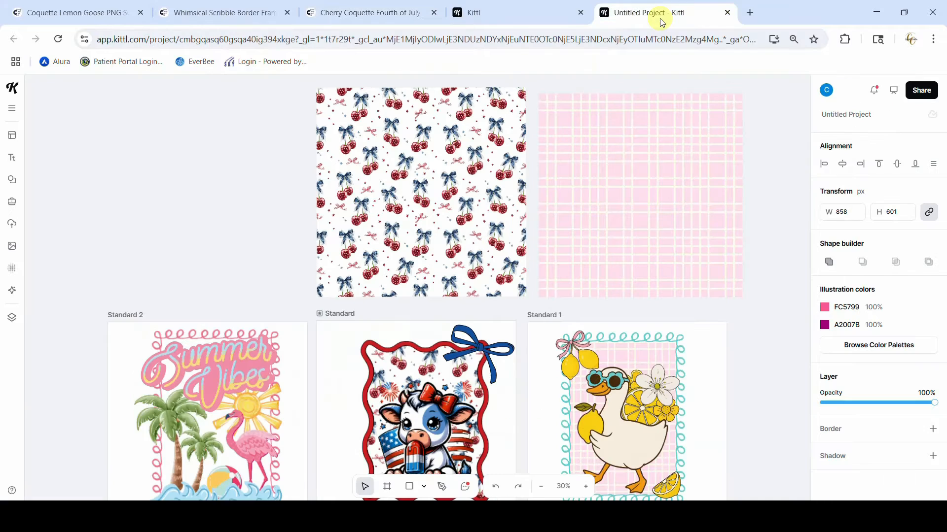
pyautogui.click(387, 145)
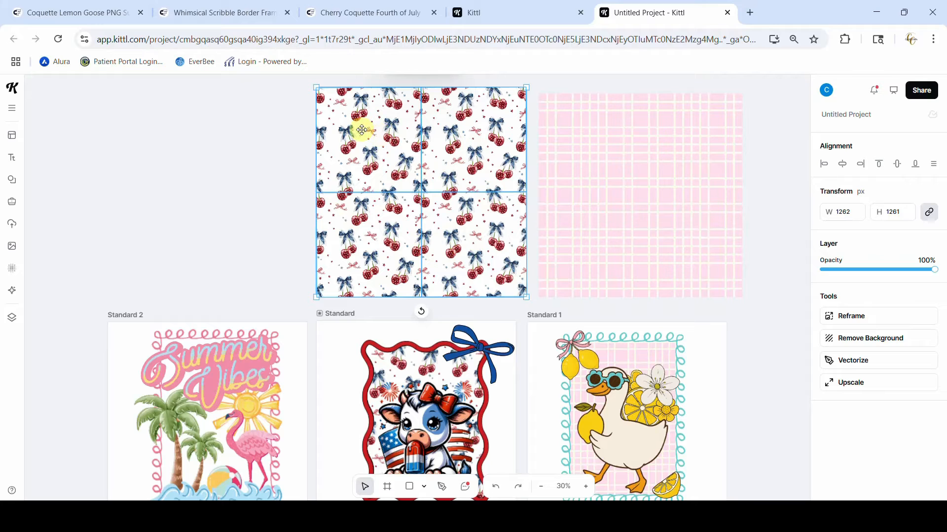
pyautogui.scroll(-3, 359, 139)
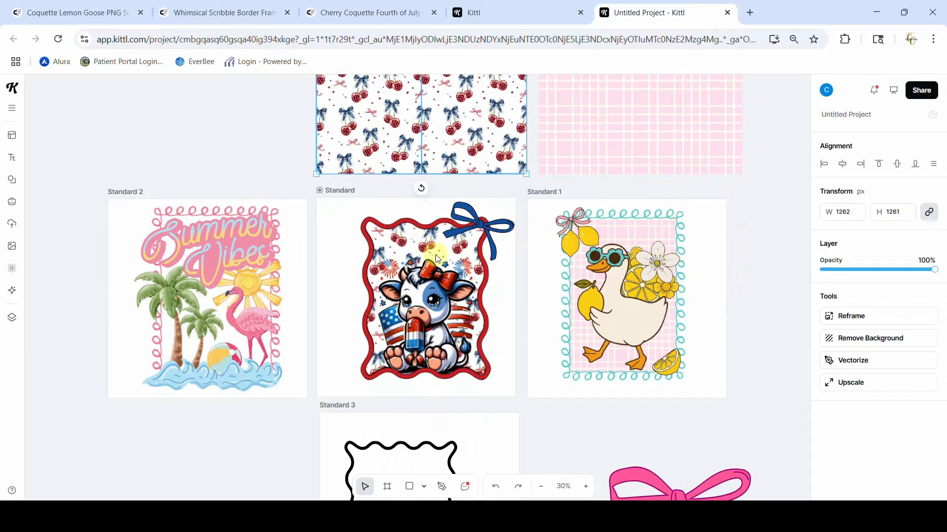
pyautogui.scroll(3, 449, 287)
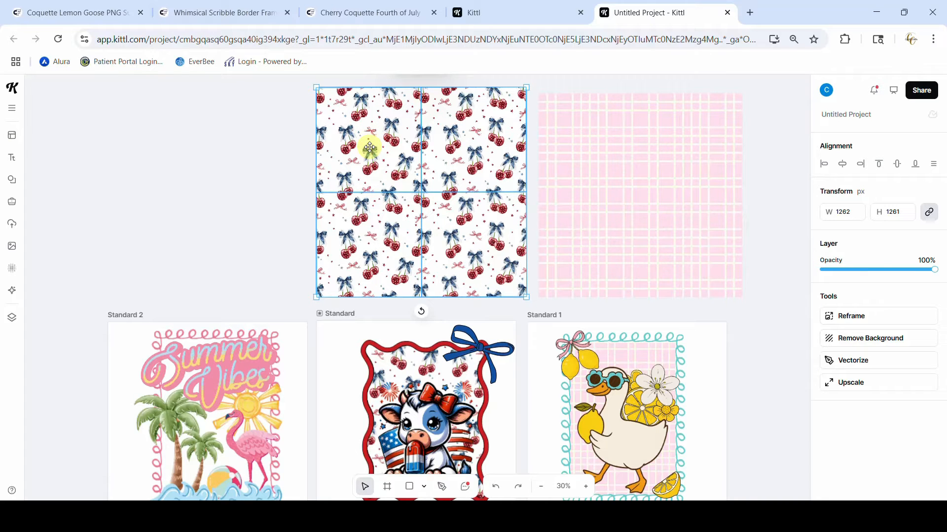
pyautogui.click(371, 15)
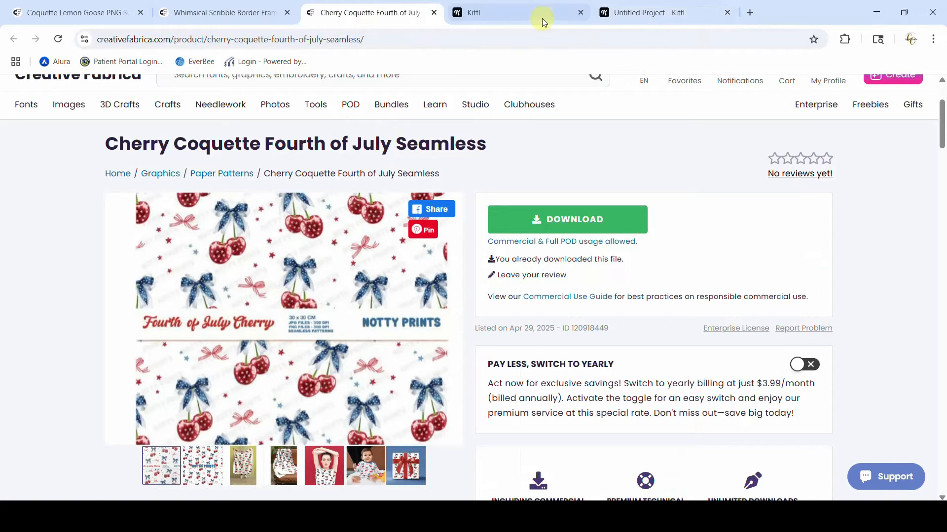
pyautogui.click(630, 14)
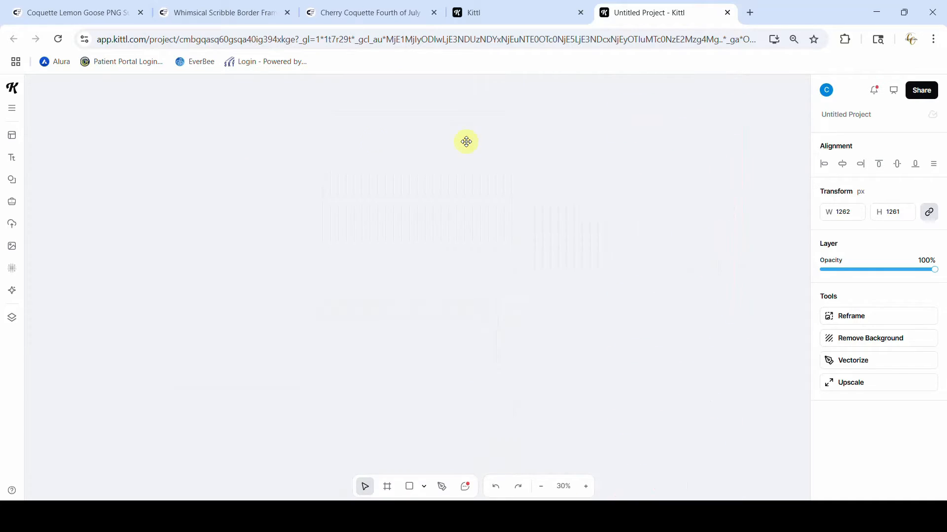
# Add the uploaded cherry-and-bow pattern to the empty canvas and place a duplicate tile directly beside it
pyautogui.click(12, 224)
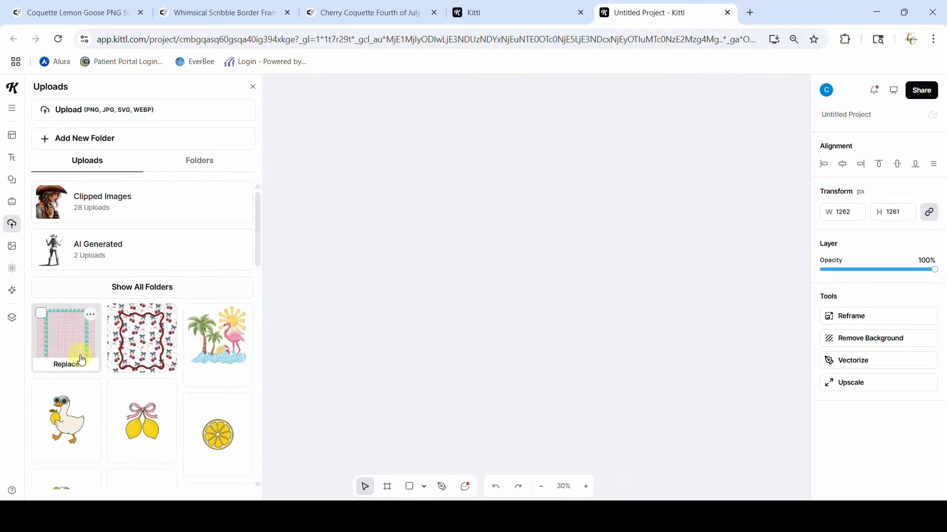
pyautogui.scroll(-8, 79, 345)
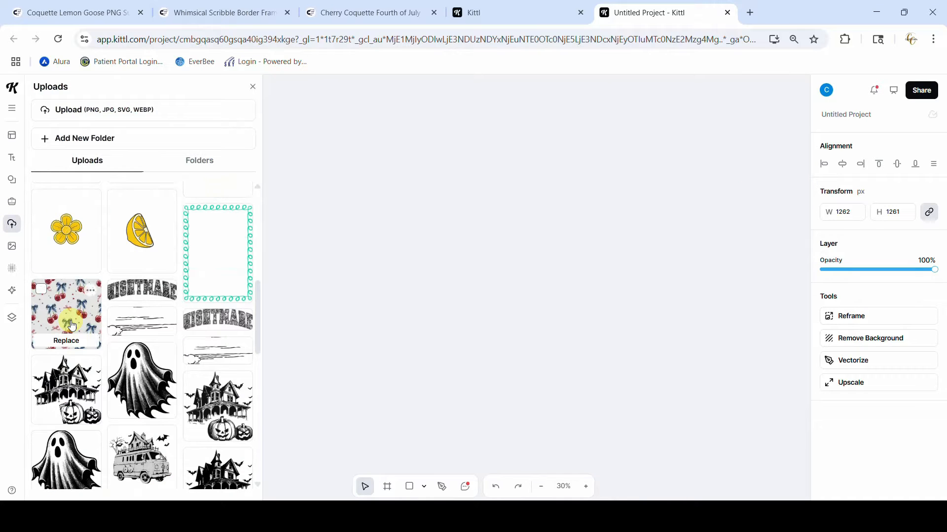
pyautogui.click(71, 325)
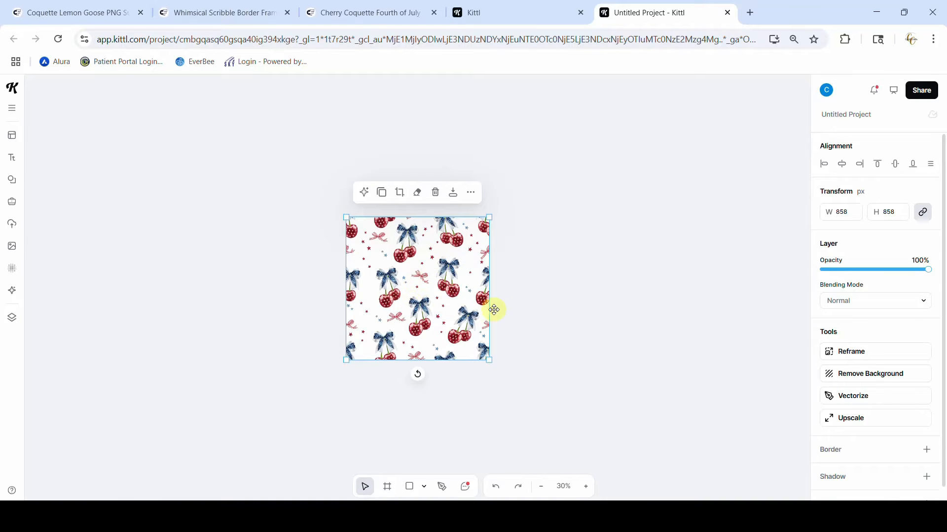
pyautogui.moveTo(589, 300); pyautogui.dragTo(528, 299)
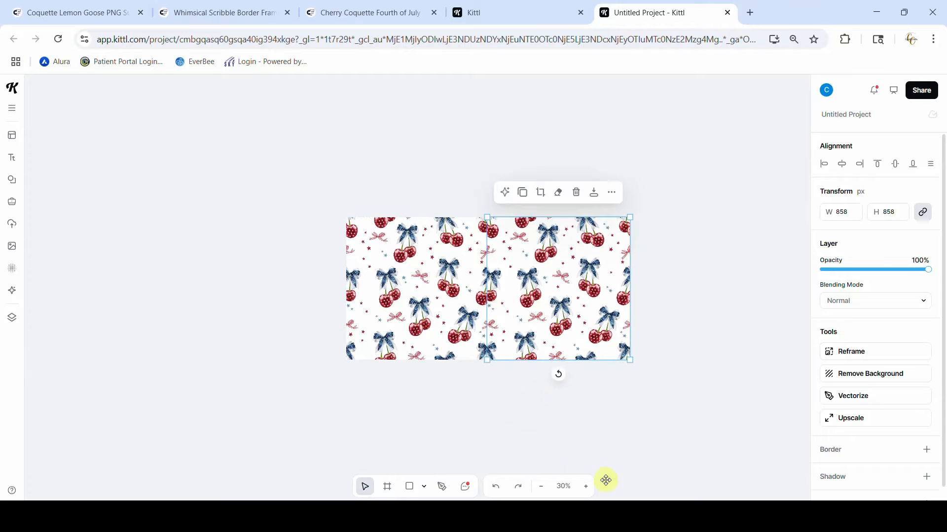
# Nudge the duplicate pattern tile so the bows and cherries line up across the vertical seam
pyautogui.click(586, 487)
pyautogui.click(586, 487)
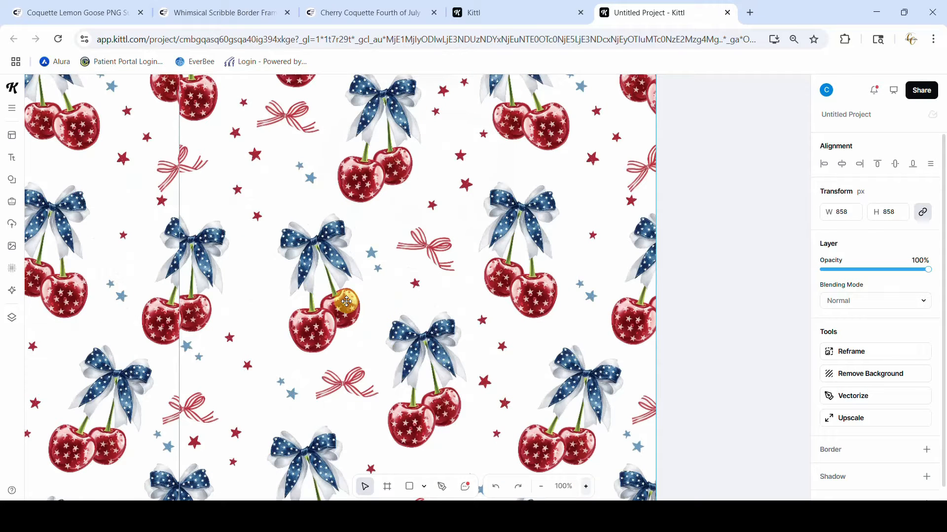
pyautogui.moveTo(199, 248); pyautogui.dragTo(206, 247)
pyautogui.click(725, 339)
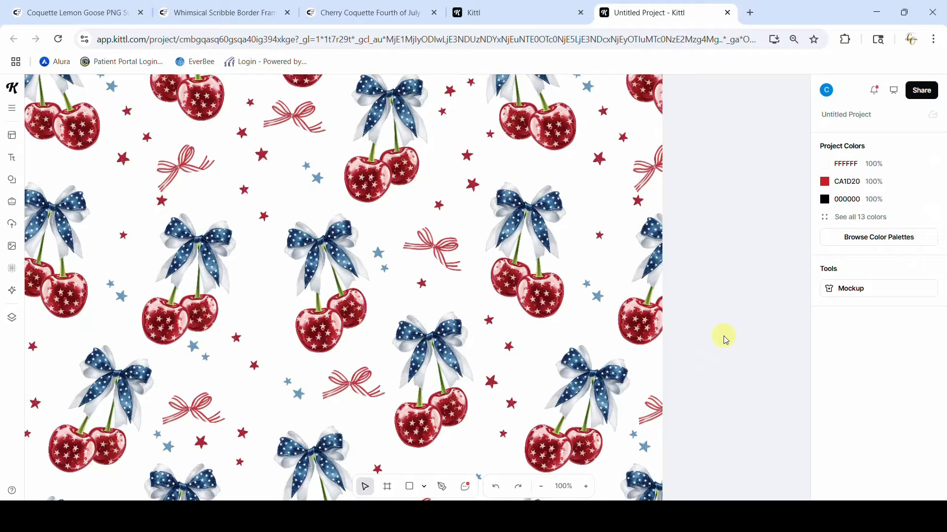
# Group the two adjoining cherry pattern tiles
pyautogui.click(540, 487)
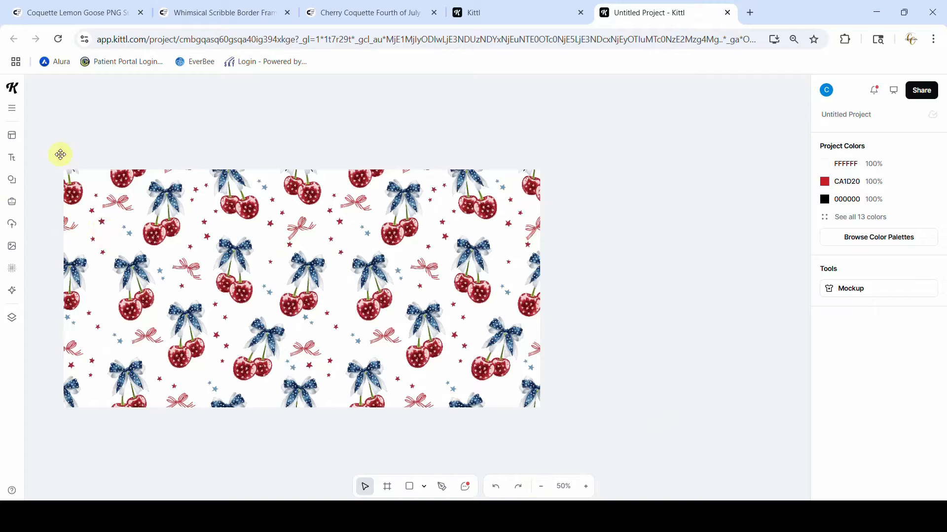
pyautogui.moveTo(45, 139); pyautogui.dragTo(616, 436)
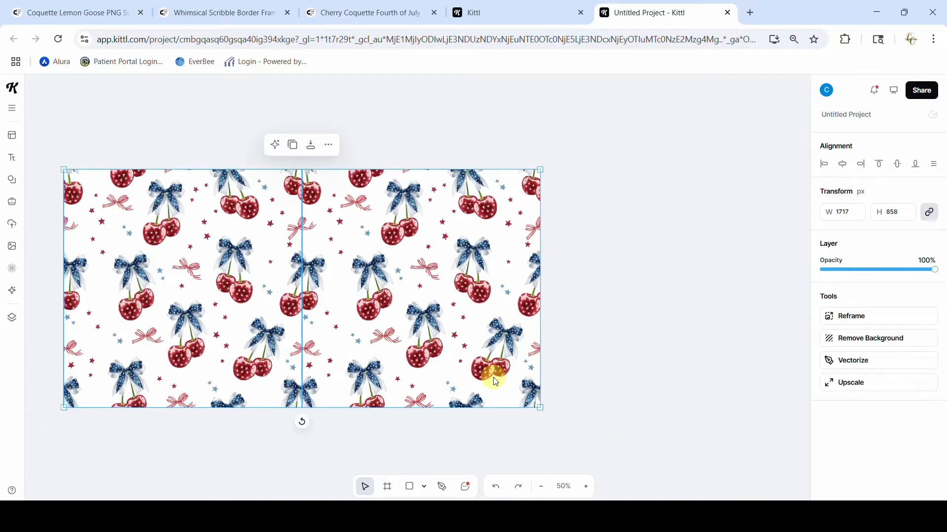
pyautogui.hotkey('ctrl', 'g')
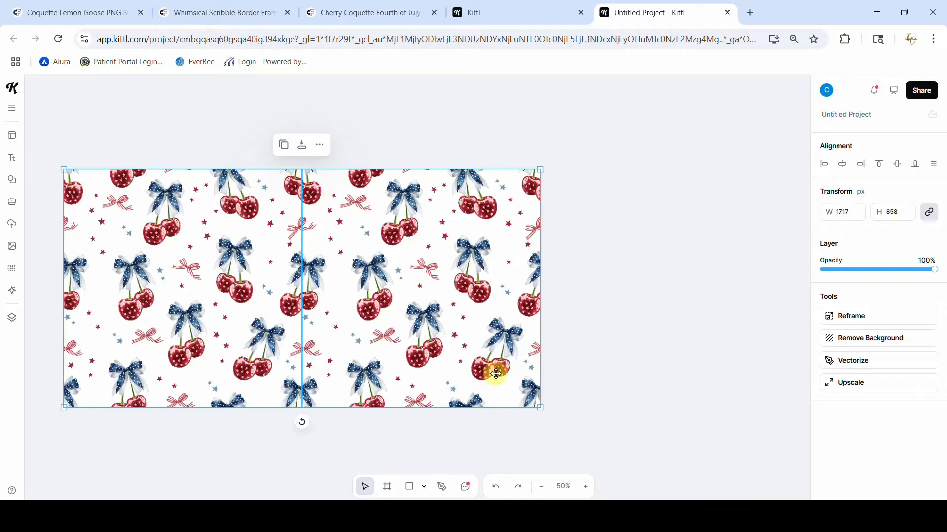
# Place a duplicate of the grouped pattern tiles flush below the original to continue the seamless pattern
pyautogui.scroll(-5, 366, 323)
pyautogui.moveTo(355, 110); pyautogui.dragTo(365, 361)
pyautogui.click(626, 357)
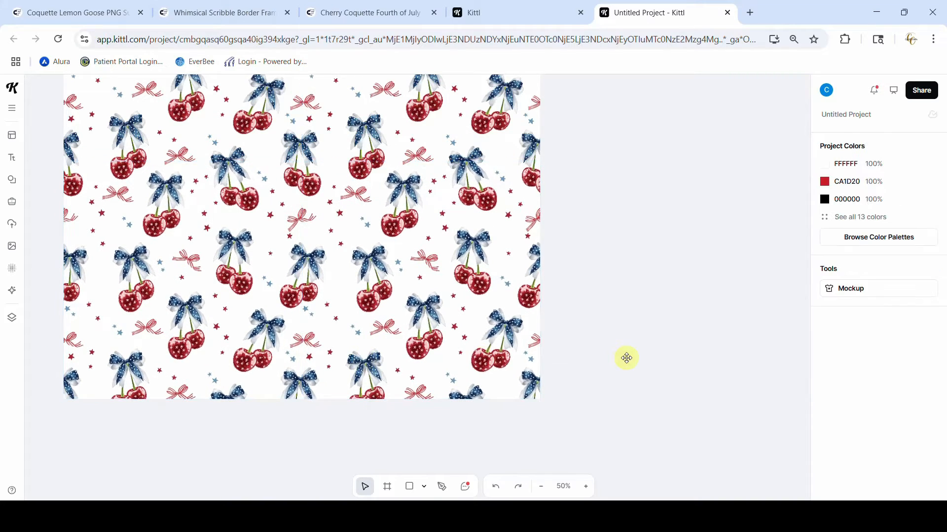
pyautogui.scroll(5, 626, 359)
pyautogui.scroll(-3, 626, 360)
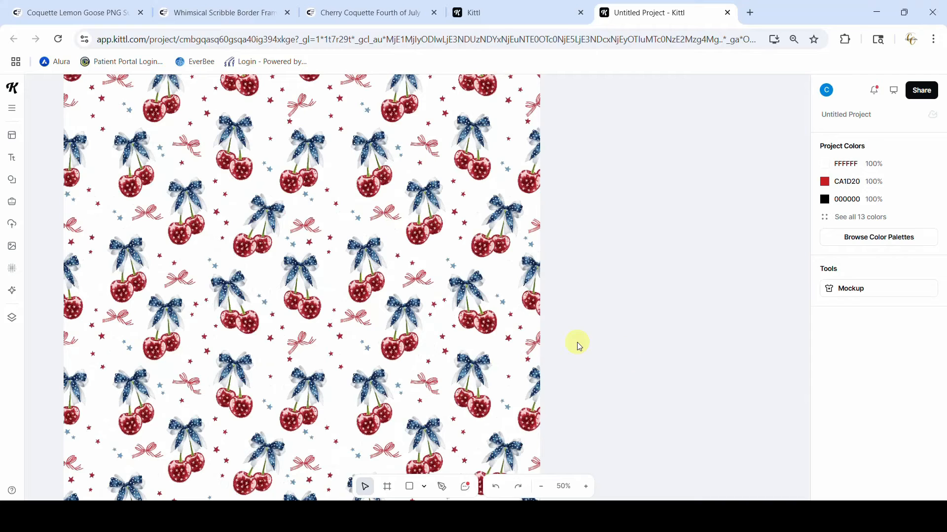
# Delete both groups of test pattern tiles from the canvas
pyautogui.click(447, 242)
pyautogui.press('Delete')
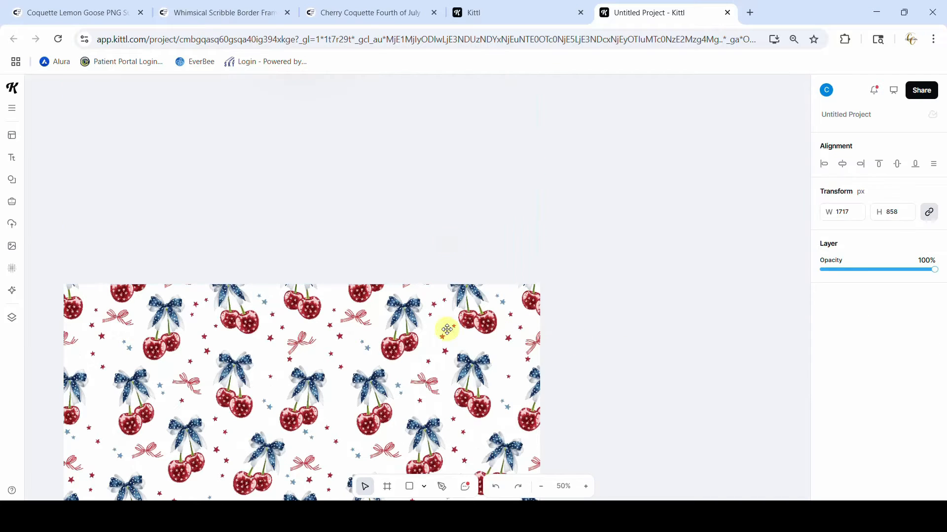
pyautogui.click(451, 366)
pyautogui.press('Delete')
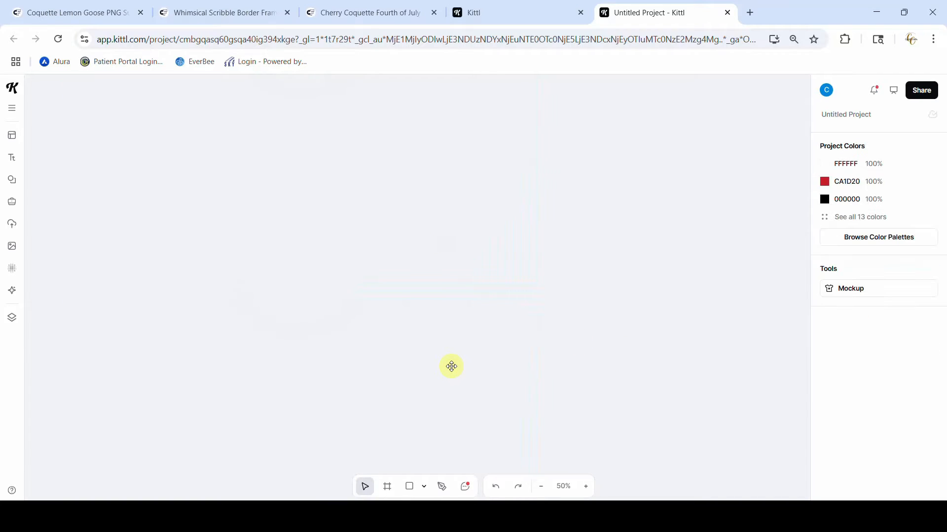
pyautogui.scroll(5, 452, 366)
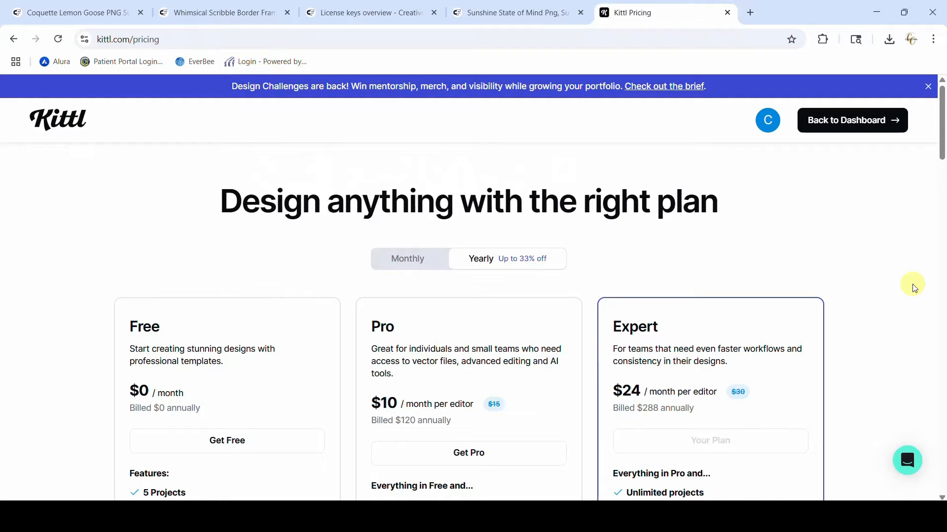
# Review the Free, Pro and Expert plans on the Kittl pricing page, including their monthly billing prices
pyautogui.scroll(-1, 913, 281)
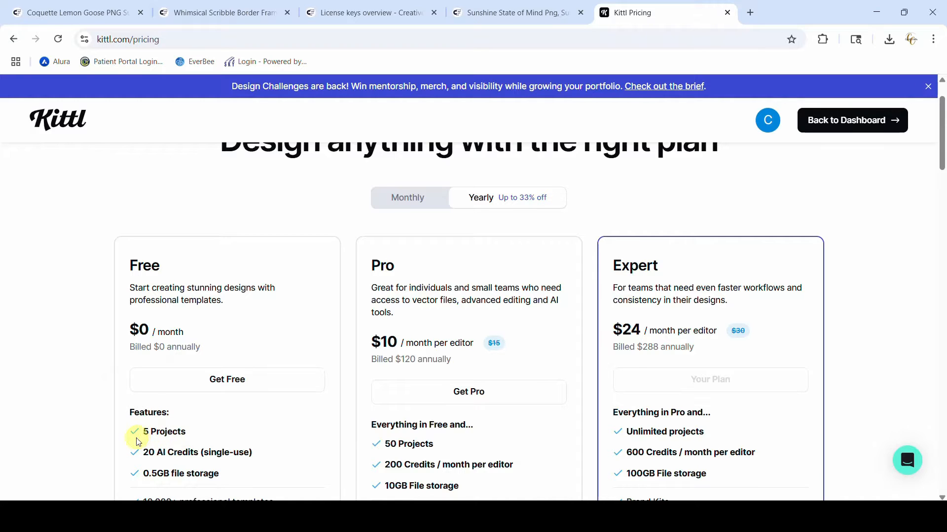
pyautogui.scroll(-3, 187, 452)
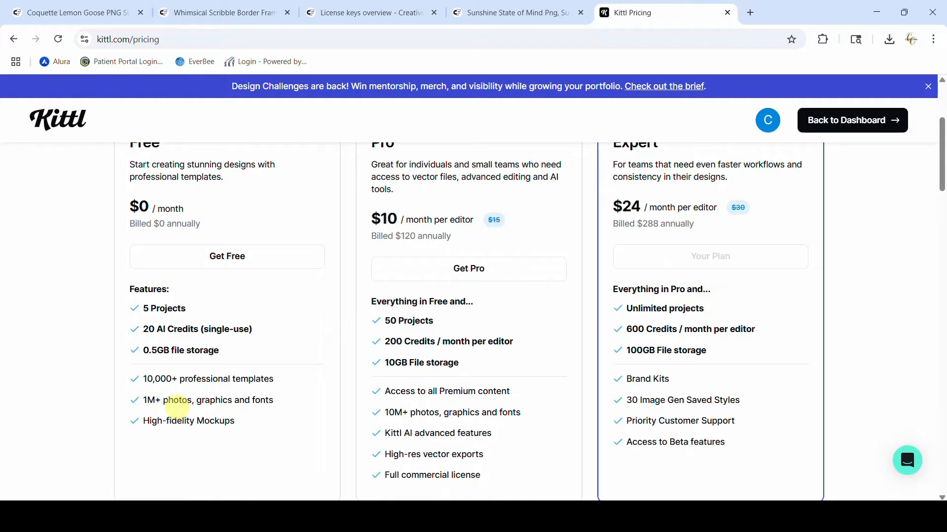
pyautogui.scroll(1, 176, 407)
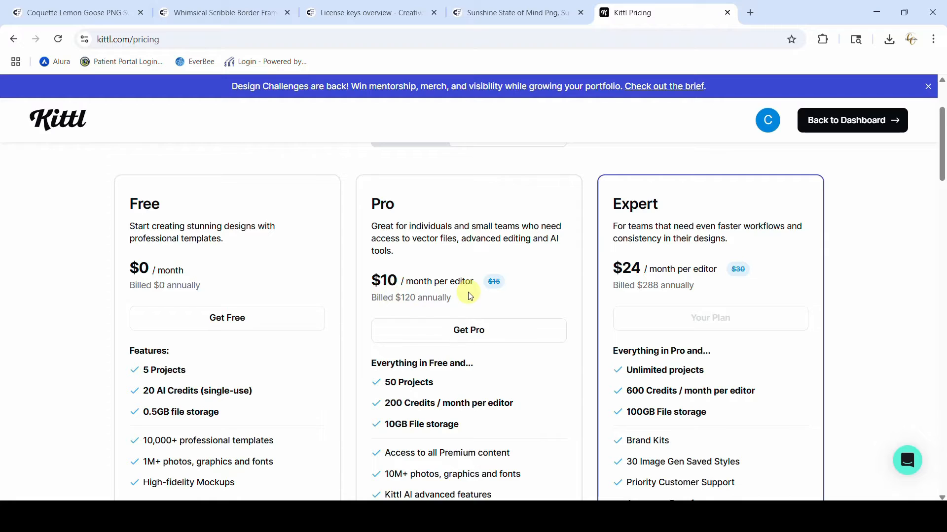
pyautogui.scroll(1, 477, 318)
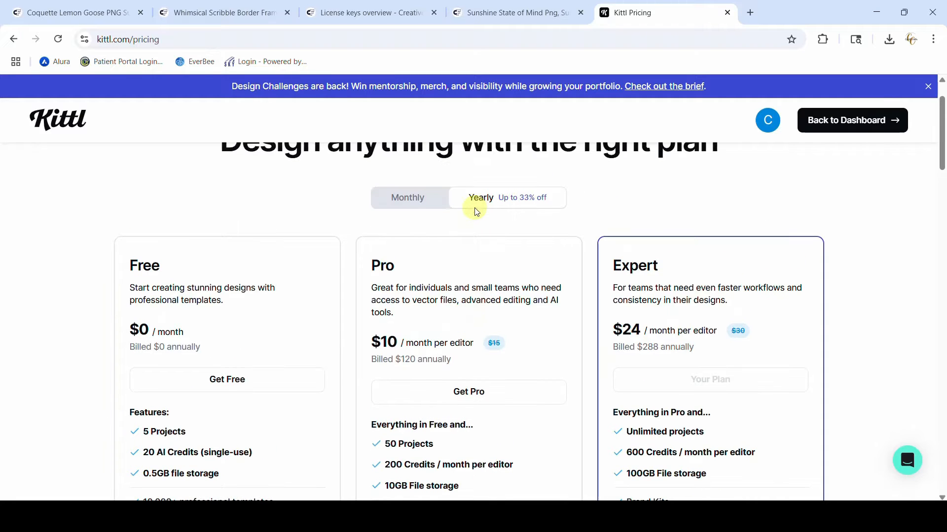
pyautogui.click(420, 199)
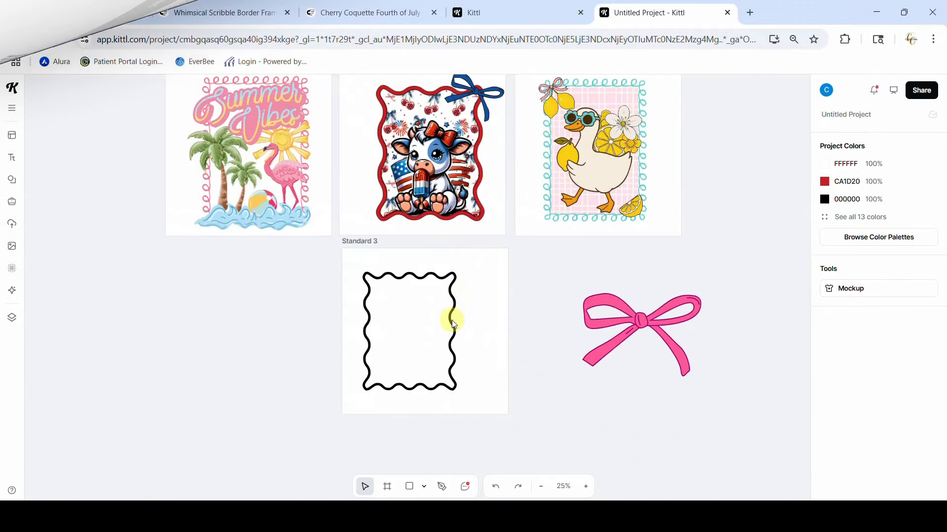
# Center the black wavy frame on the Standard 3 artboard and move the four-tile cherry pattern over that artboard
pyautogui.moveTo(450, 323); pyautogui.dragTo(467, 328)
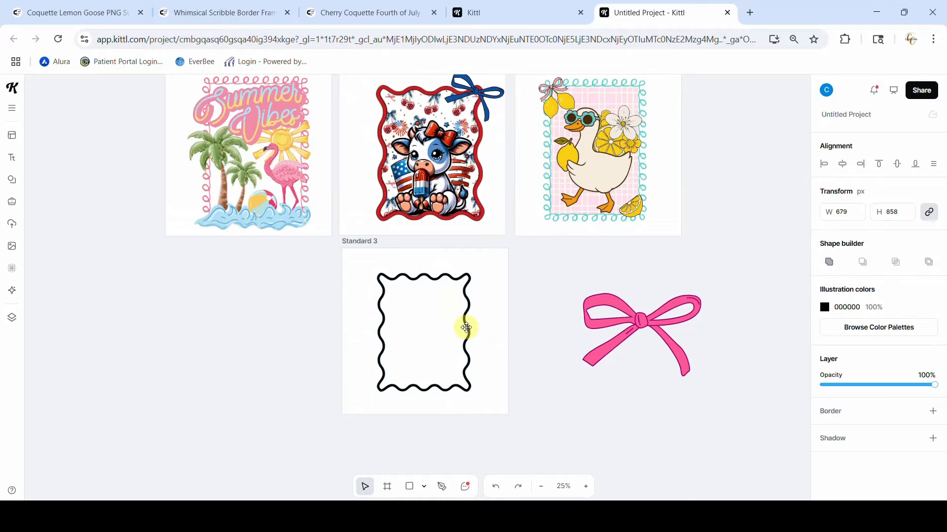
pyautogui.scroll(3, 466, 328)
pyautogui.moveTo(449, 128); pyautogui.dragTo(451, 468)
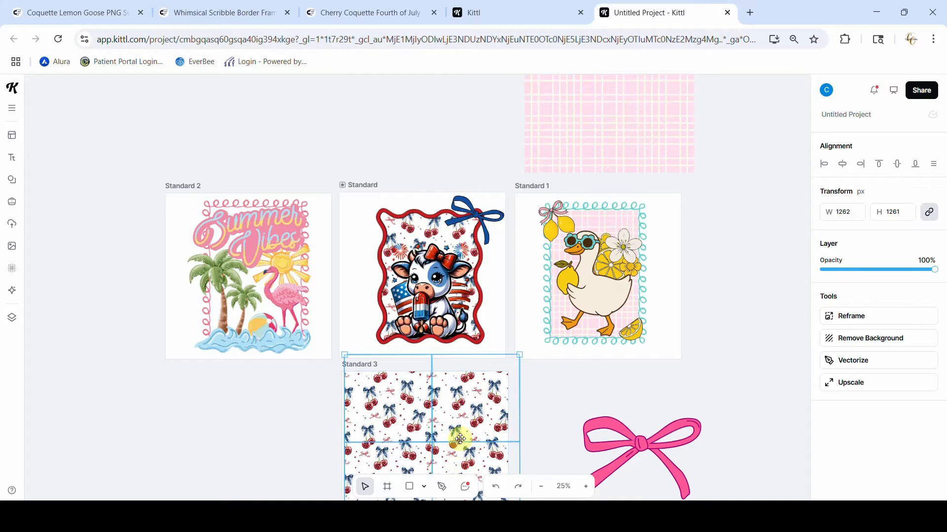
pyautogui.scroll(-9, 543, 395)
pyautogui.scroll(3, 546, 397)
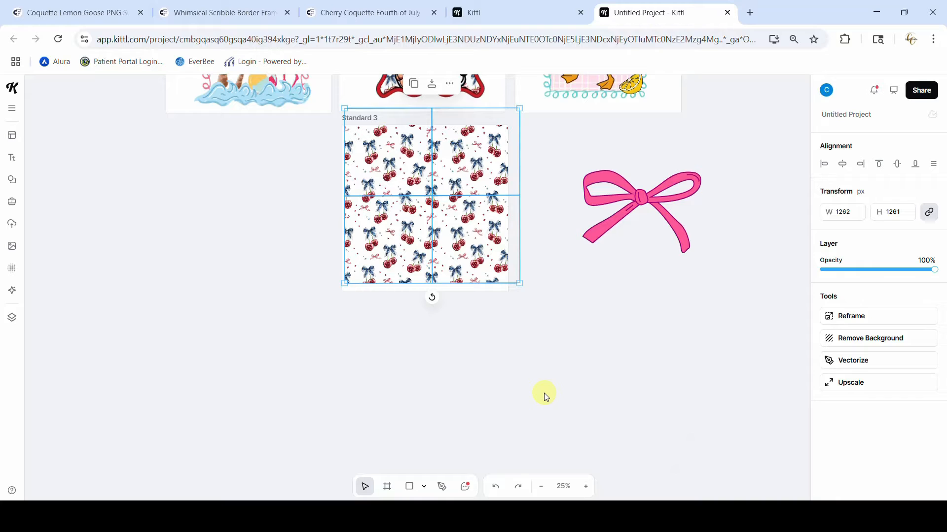
# Draw a new artboard of about 1955 × 1916 px in the empty canvas area below Standard 3
pyautogui.click(389, 487)
pyautogui.scroll(-5, 397, 434)
pyautogui.moveTo(309, 172); pyautogui.dragTo(582, 443)
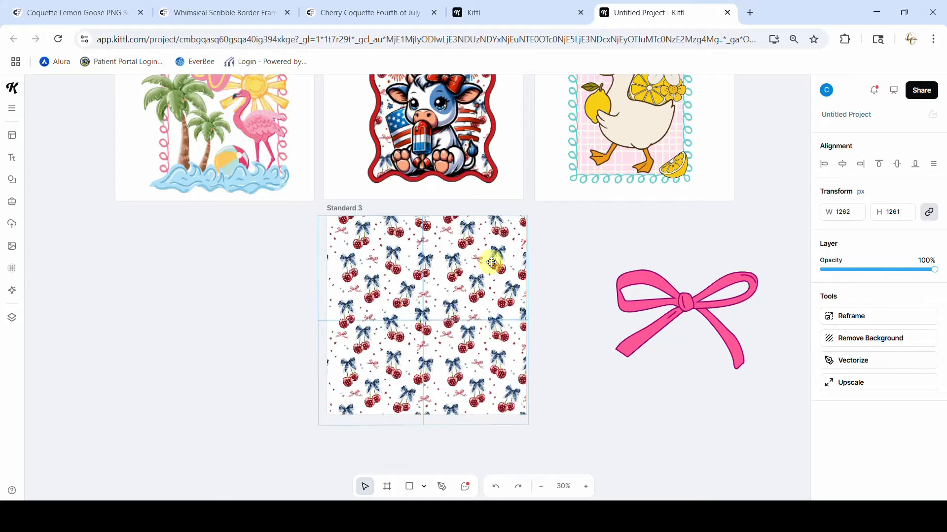
# Send the four-tile cherry pattern on Standard 3 to the back, behind the wavy frame
pyautogui.click(491, 263)
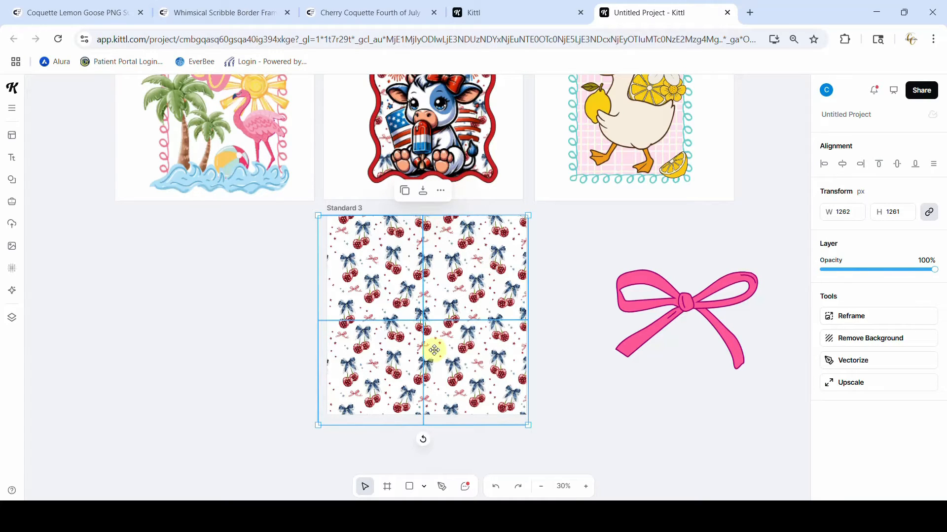
pyautogui.click(441, 192)
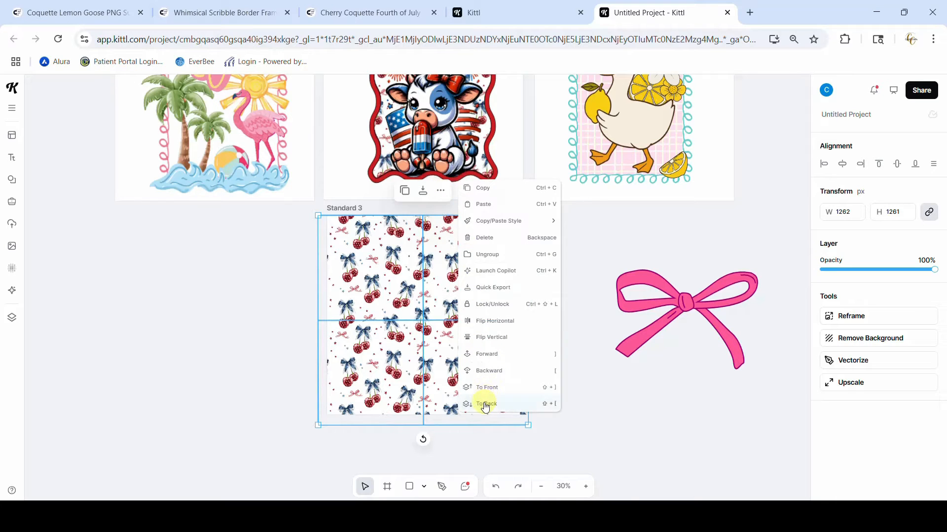
pyautogui.click(486, 403)
pyautogui.click(565, 406)
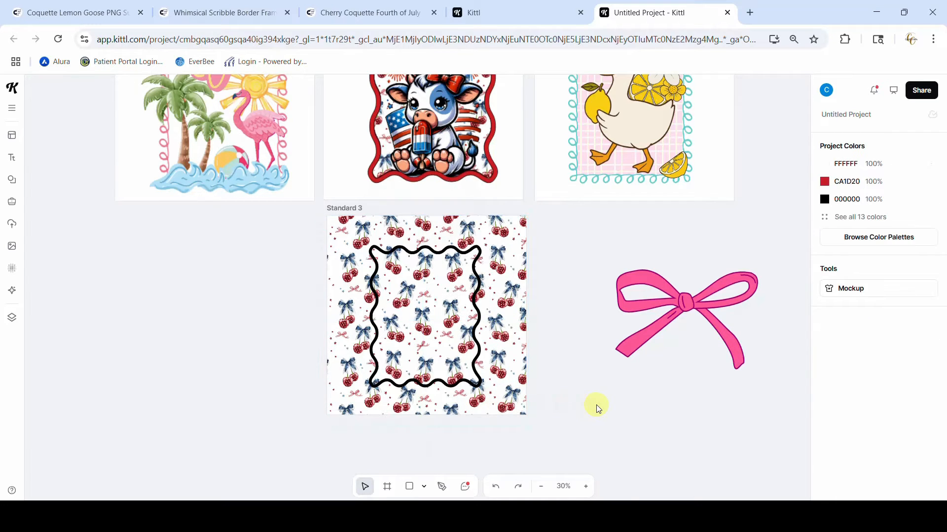
# Rotate the cherry pattern behind the wavy frame to about -13°
pyautogui.click(592, 489)
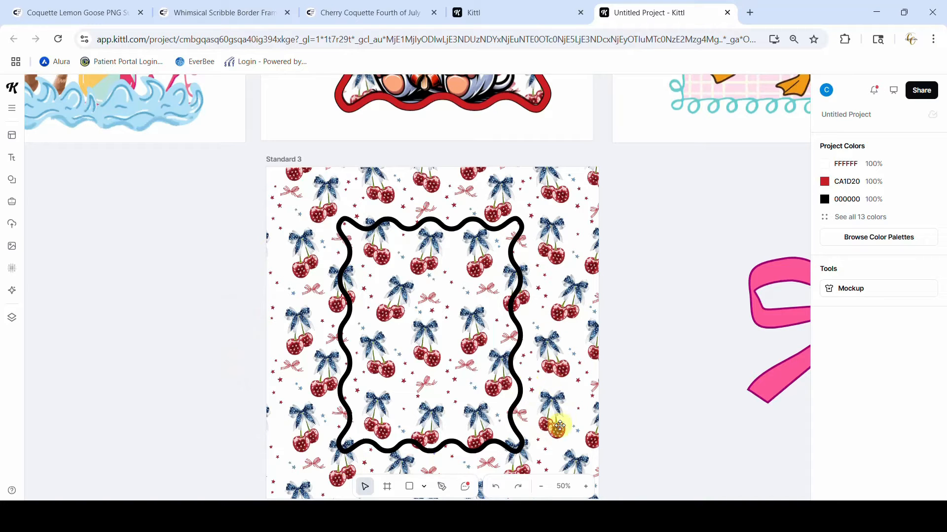
pyautogui.scroll(-3, 559, 425)
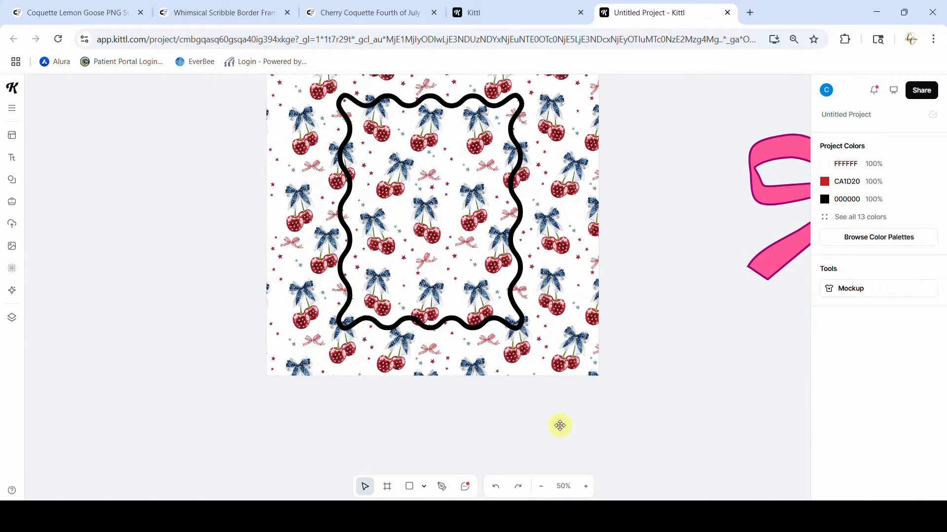
pyautogui.click(565, 350)
pyautogui.moveTo(423, 407); pyautogui.dragTo(466, 402)
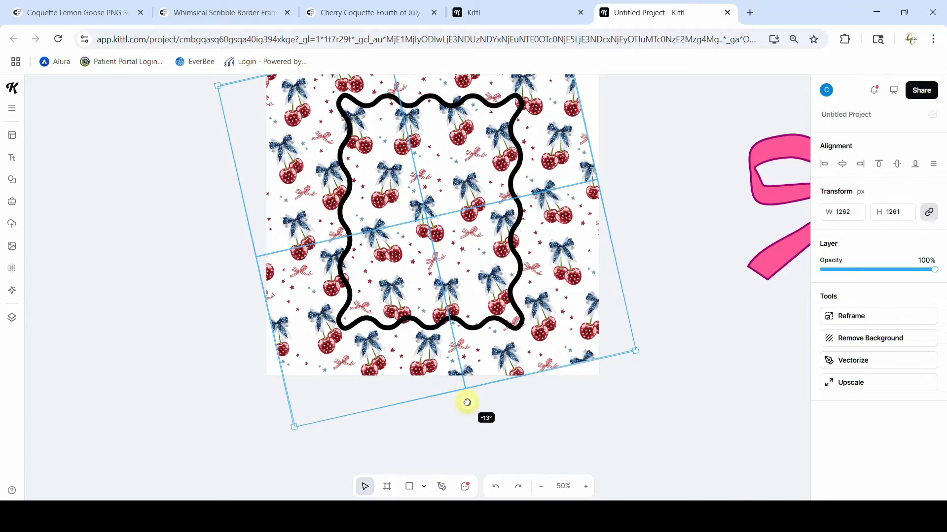
pyautogui.moveTo(467, 402); pyautogui.dragTo(465, 401)
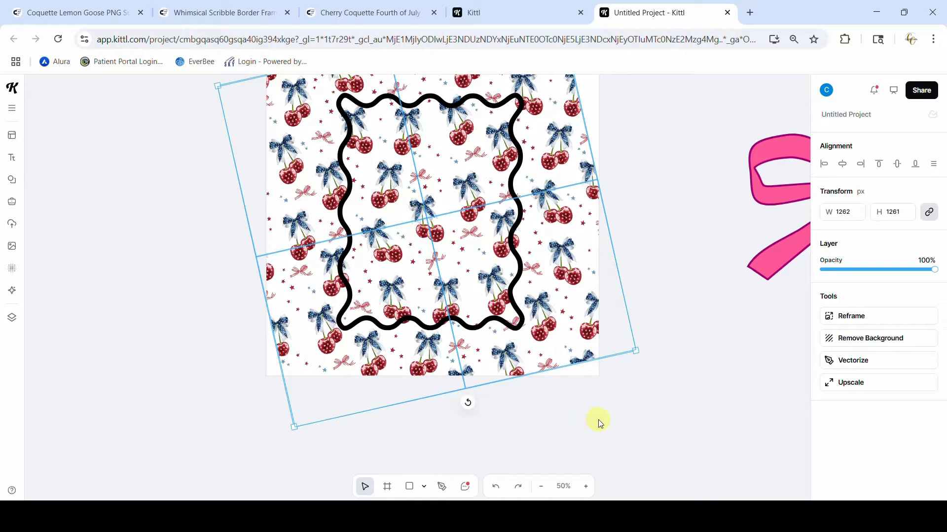
pyautogui.click(638, 434)
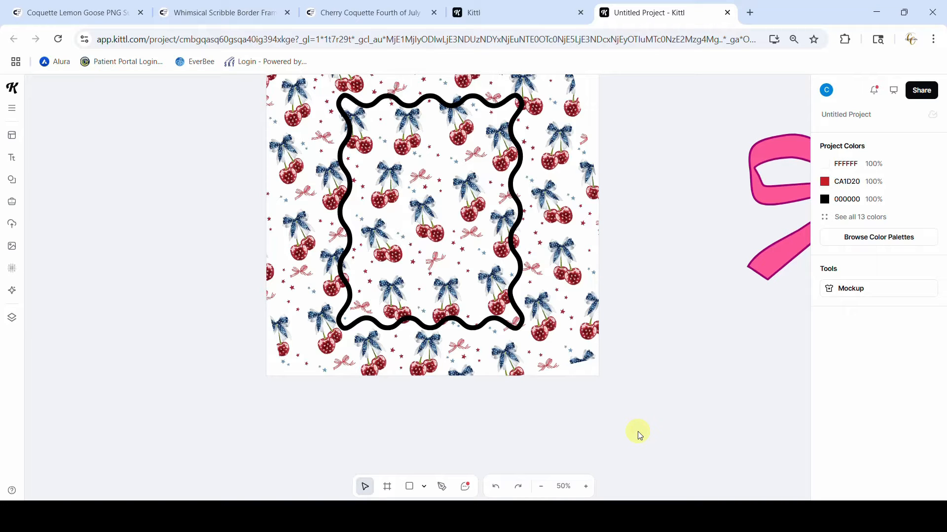
# Recolour the black wavy frame on Standard 3 to cherry red C94D56, sampled from a cherry in the pattern
pyautogui.scroll(3, 638, 433)
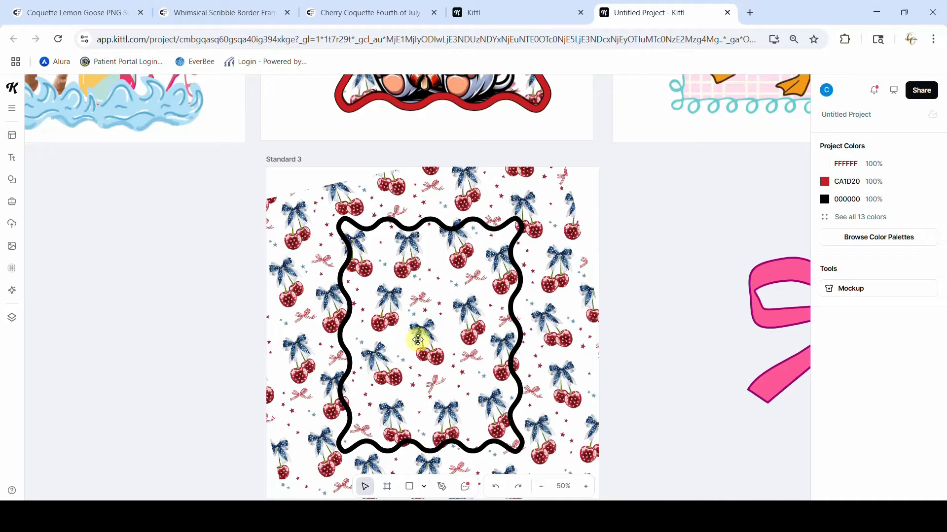
pyautogui.scroll(15, 520, 131)
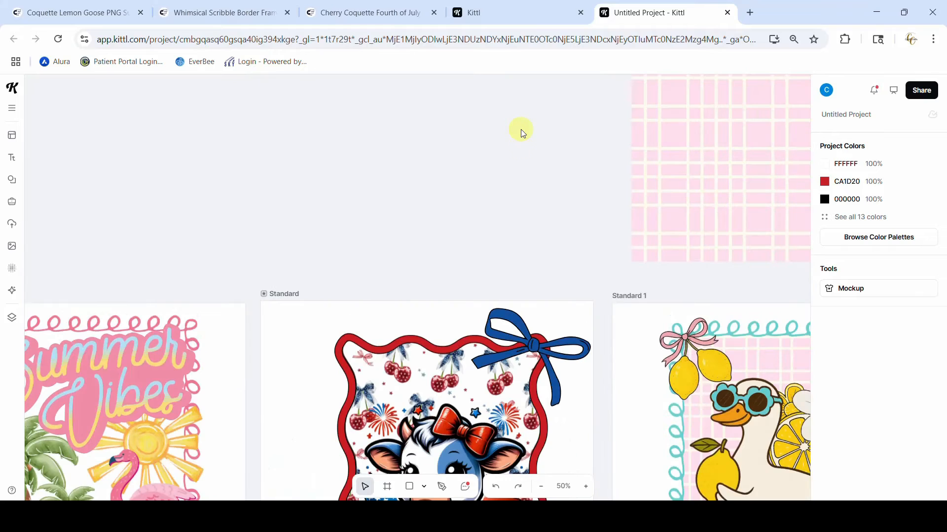
pyautogui.scroll(-4, 530, 250)
pyautogui.scroll(-10, 531, 290)
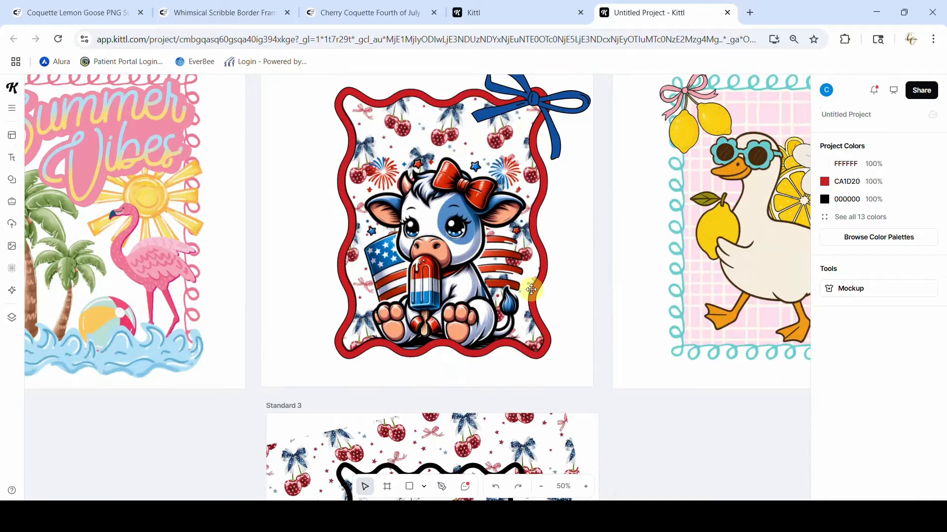
pyautogui.scroll(3, 531, 289)
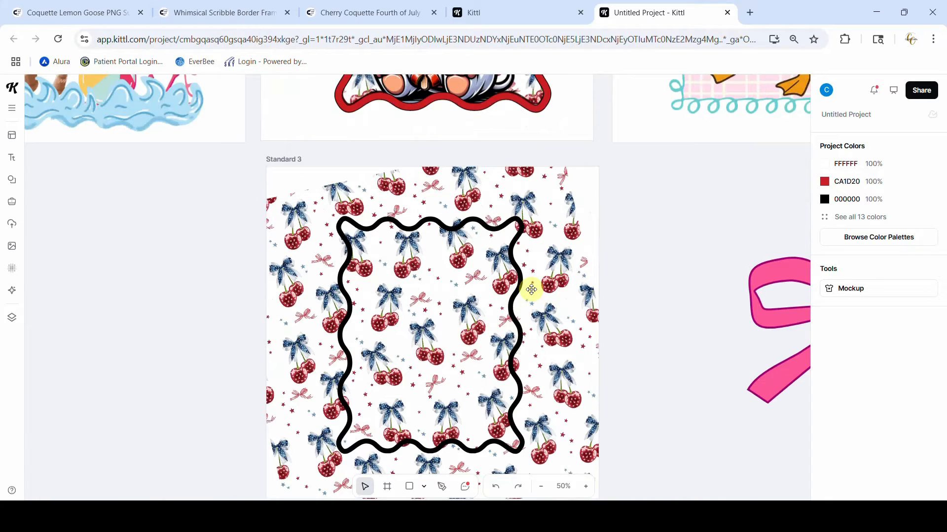
pyautogui.click(521, 331)
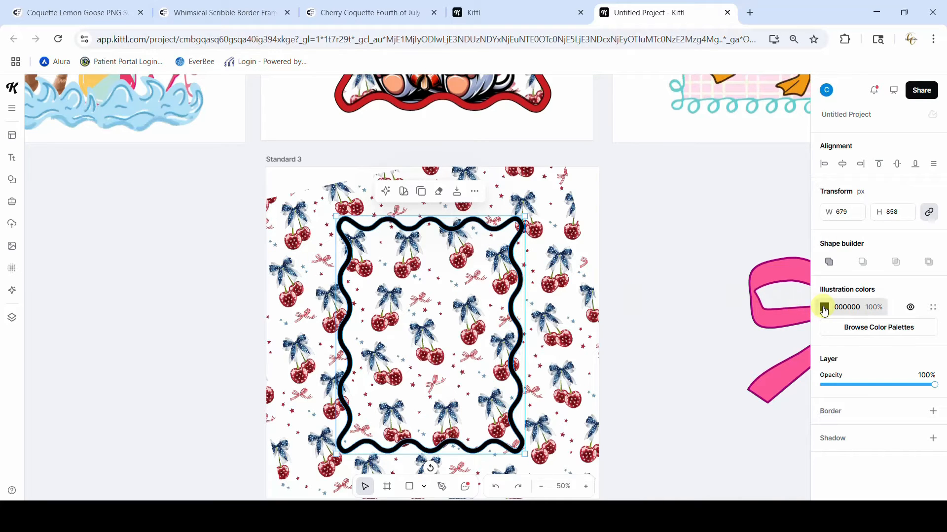
pyautogui.click(824, 306)
pyautogui.click(679, 399)
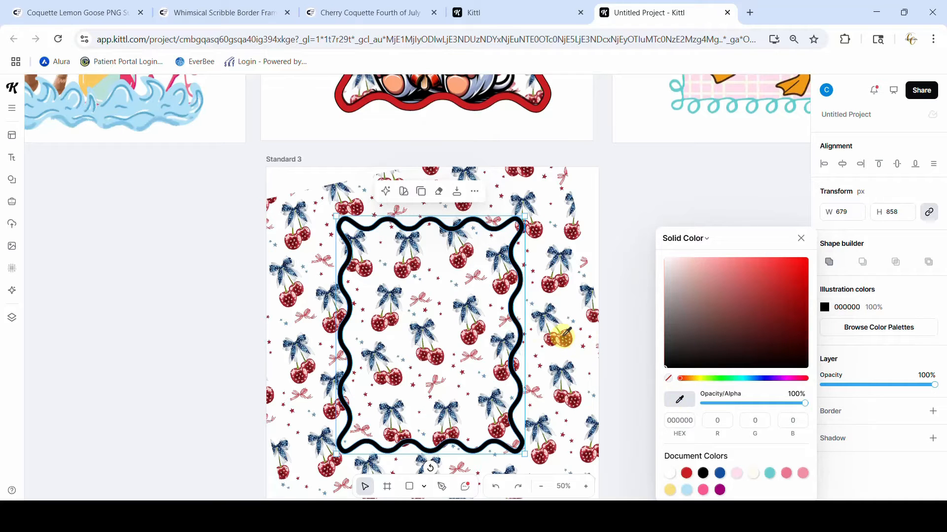
pyautogui.click(565, 332)
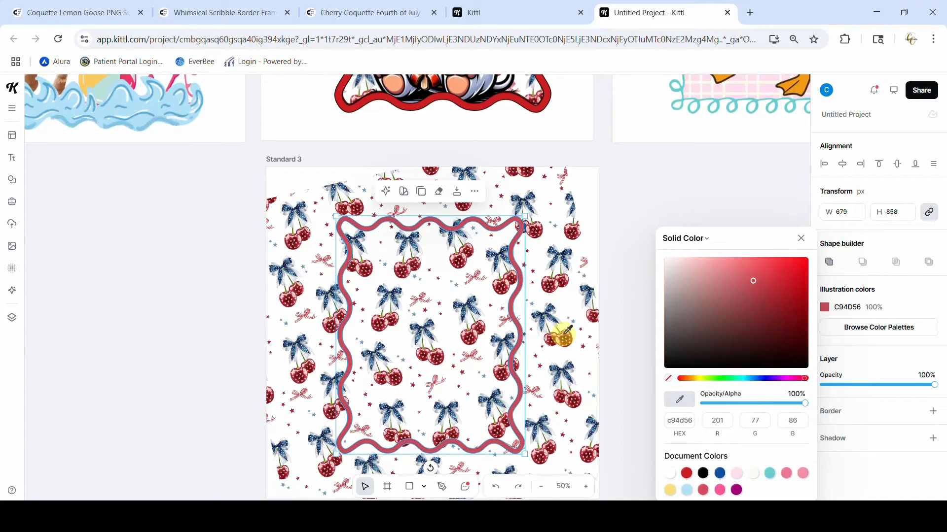
pyautogui.click(801, 238)
pyautogui.click(725, 245)
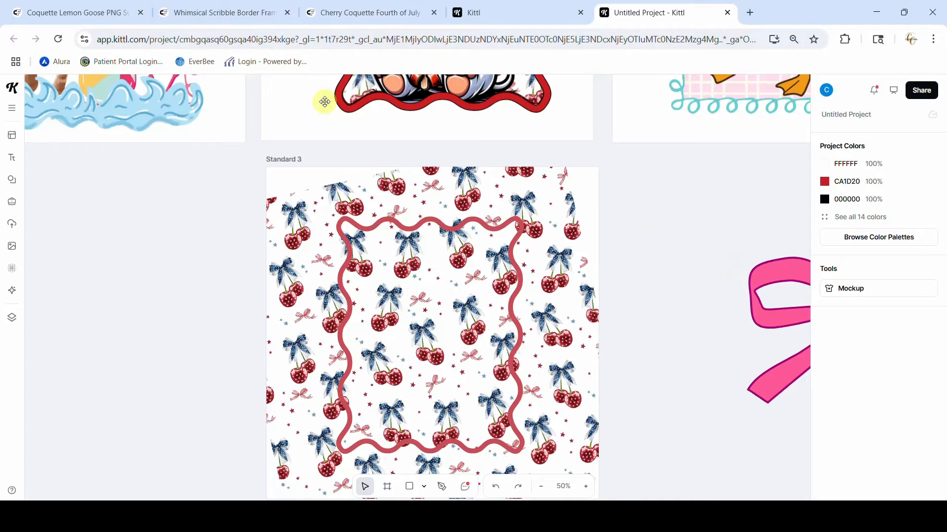
# Export the Standard 3 artboard as a PNG at 1x size
pyautogui.click(280, 160)
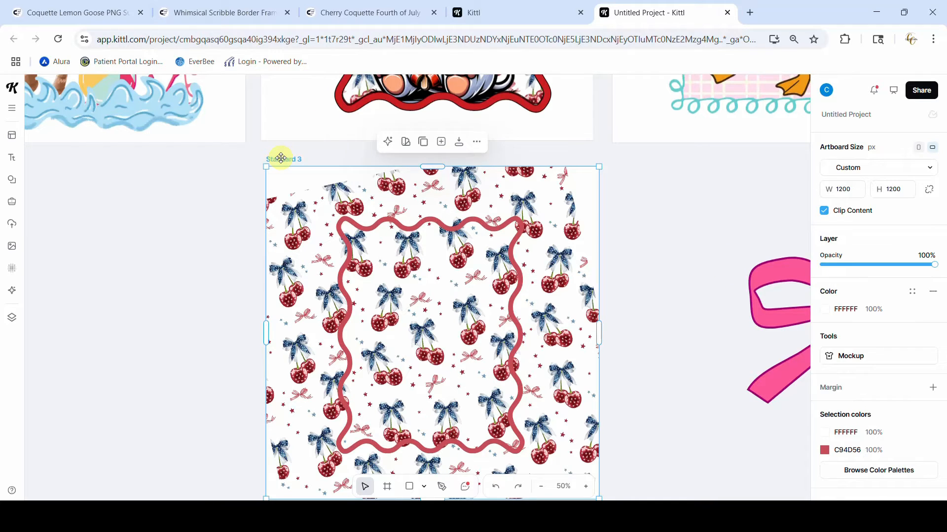
pyautogui.click(459, 145)
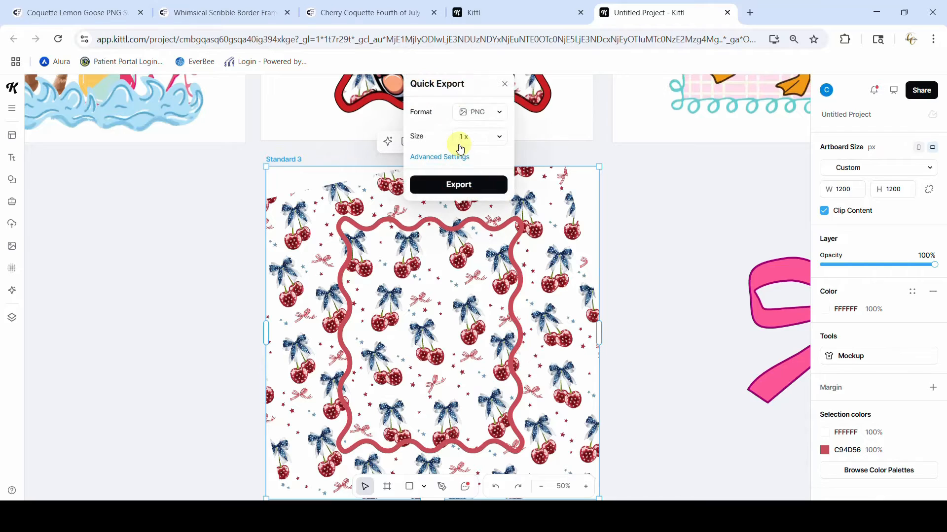
pyautogui.click(457, 185)
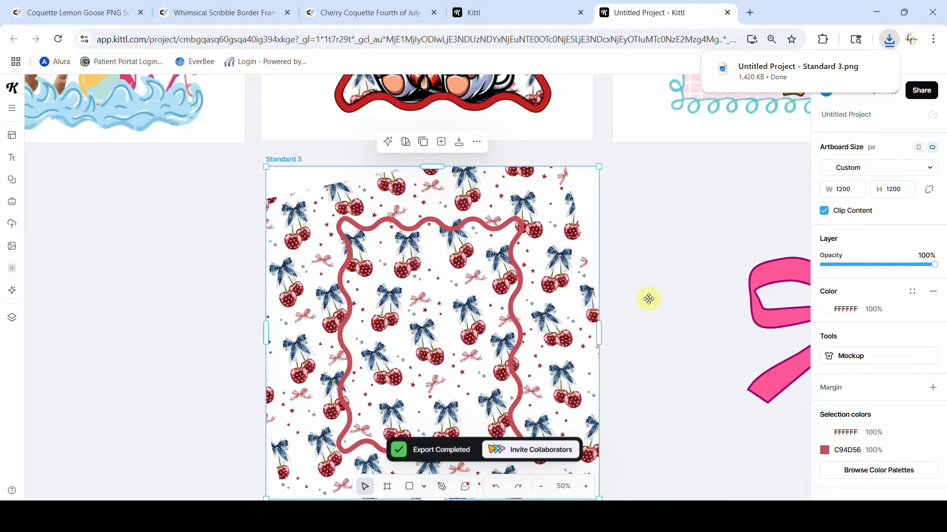
# Upload the exported image "Untitled Project - Standard 3" from the Downloads folder into the project
pyautogui.click(11, 225)
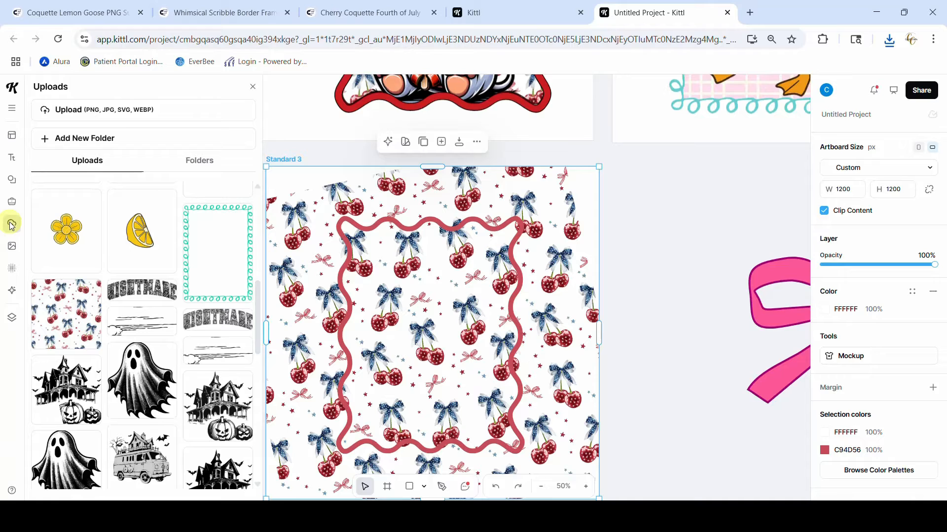
pyautogui.click(66, 113)
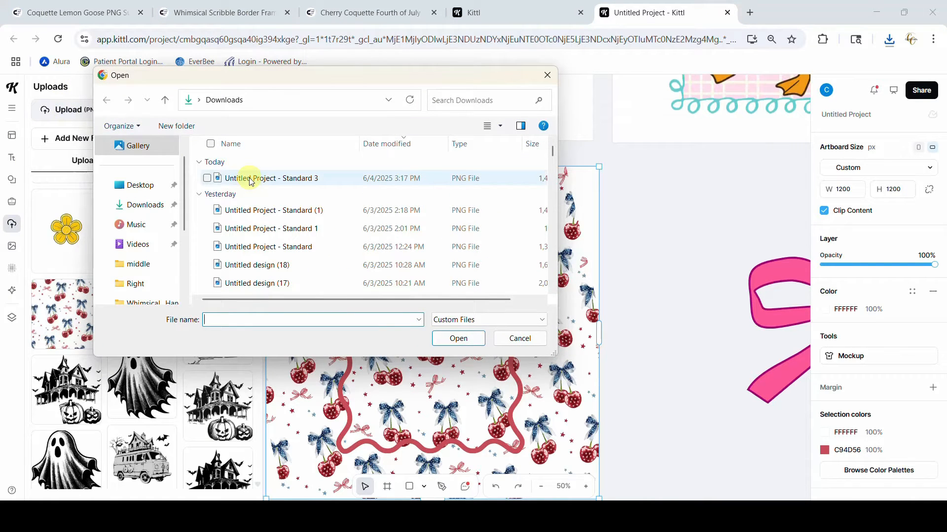
pyautogui.click(249, 179)
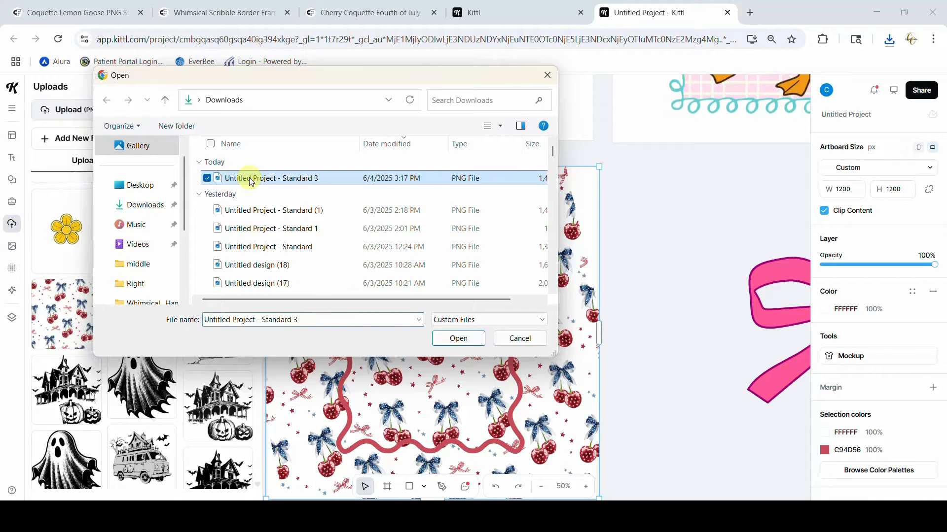
pyautogui.click(458, 339)
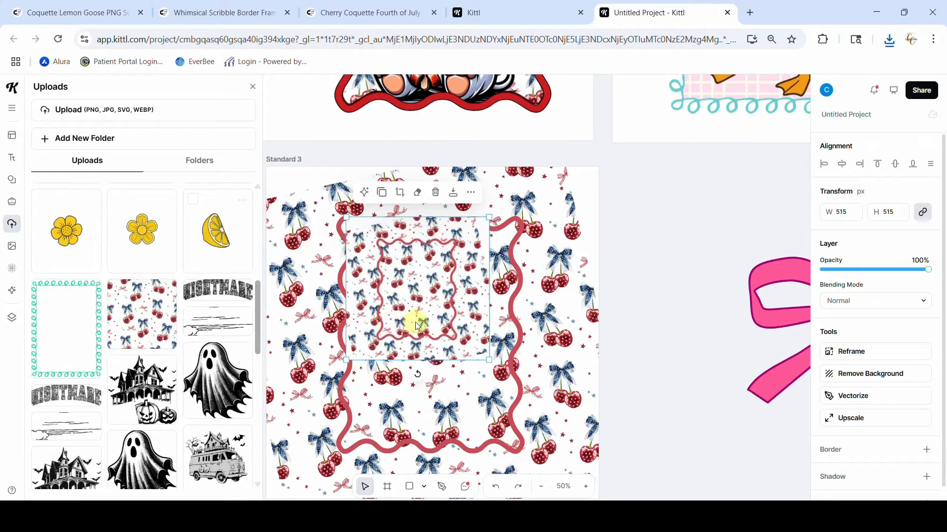
pyautogui.click(252, 88)
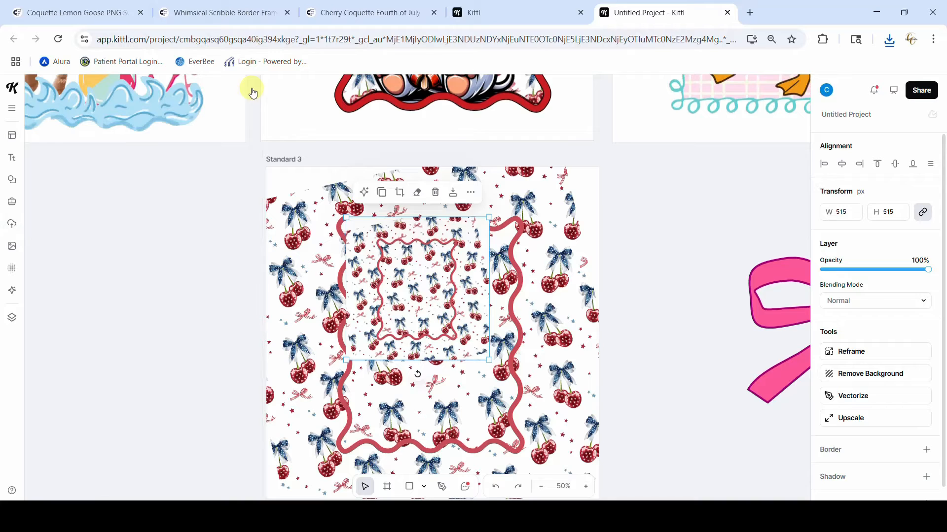
# Align the uploaded image with the upper-left corner of Standard 3 and enlarge it to 1200 × 1200 px to cover the artboard
pyautogui.moveTo(371, 241); pyautogui.dragTo(293, 194)
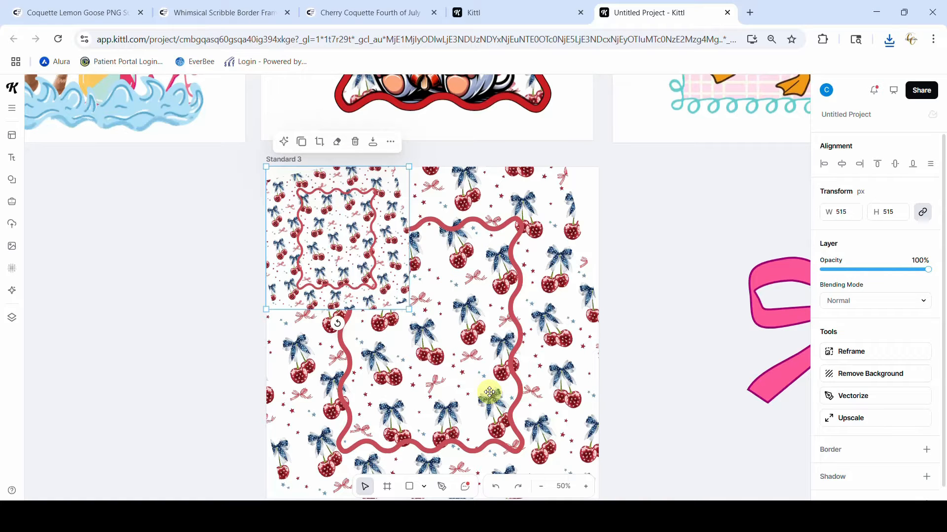
pyautogui.scroll(-3, 489, 392)
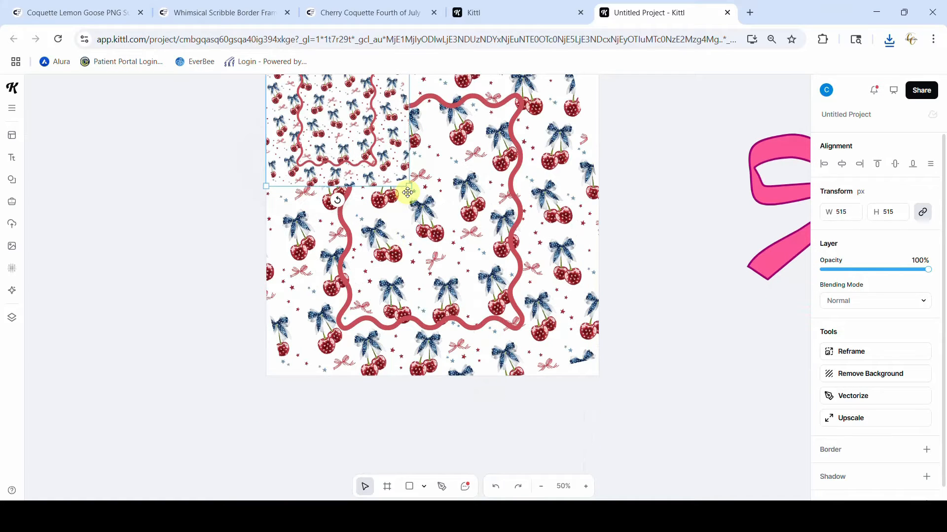
pyautogui.moveTo(409, 186); pyautogui.dragTo(602, 378)
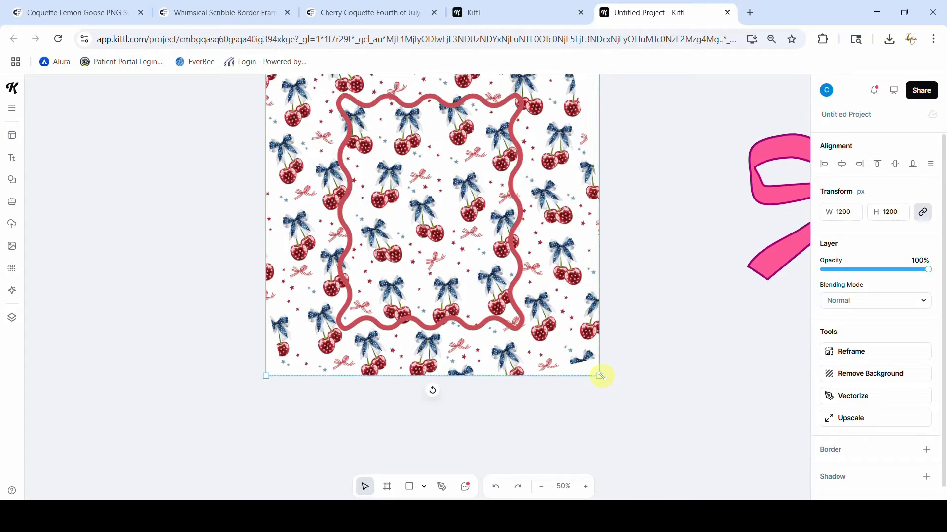
pyautogui.click(671, 400)
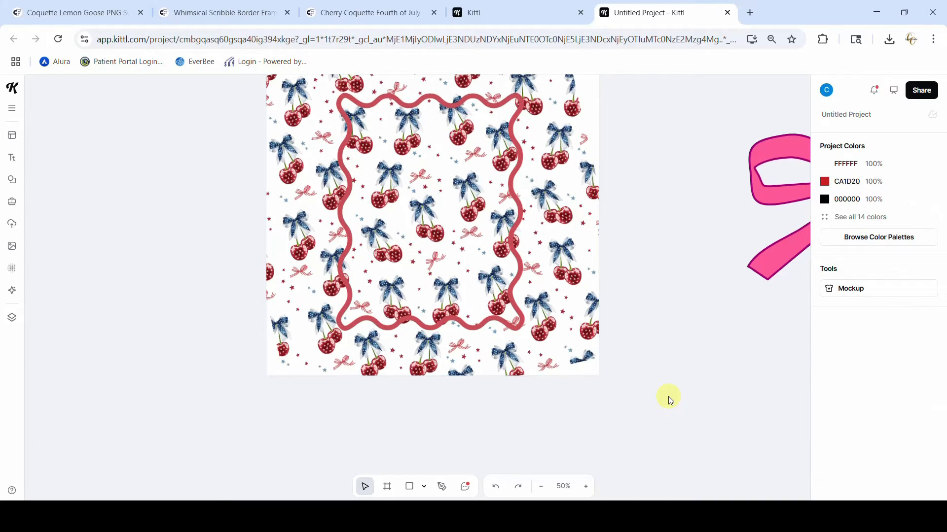
# Send the 1200 px flattened image on Standard 3 to the back, behind the original frame and pattern
pyautogui.scroll(3, 668, 396)
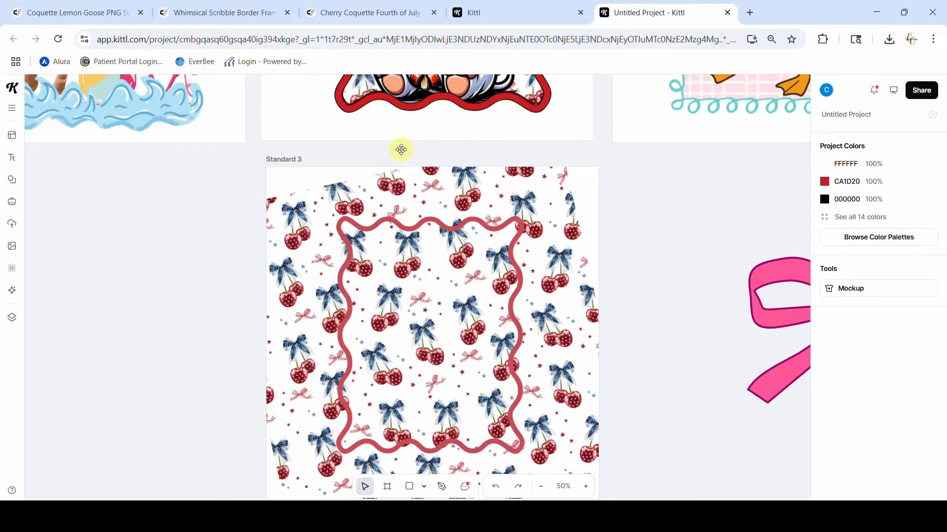
pyautogui.click(376, 322)
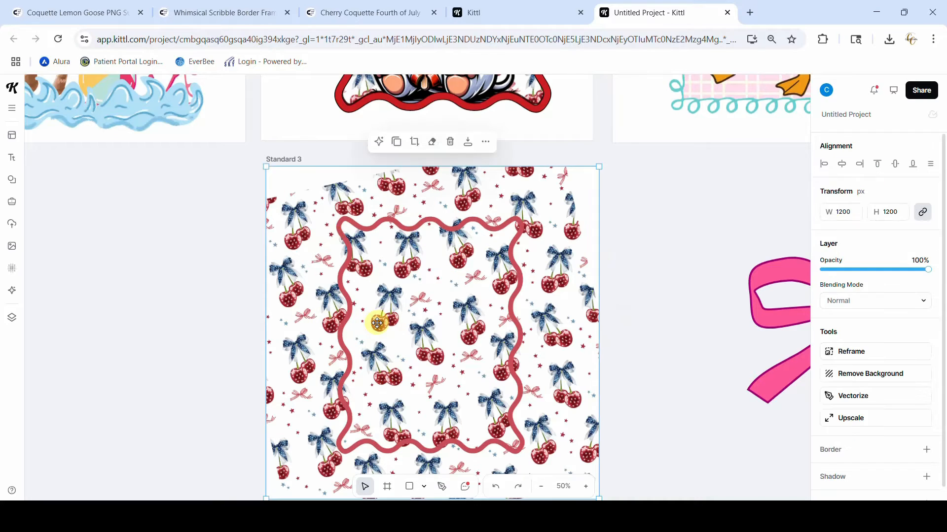
pyautogui.click(484, 143)
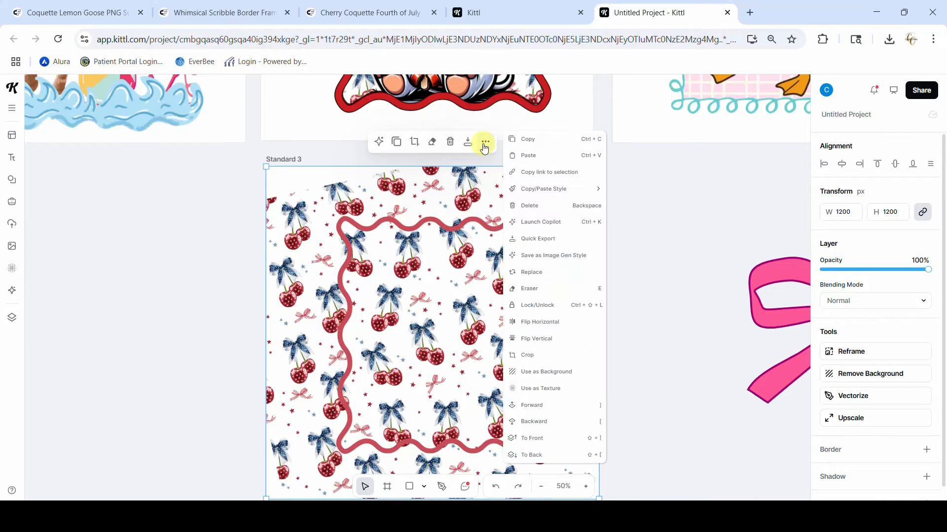
pyautogui.click(536, 459)
pyautogui.click(649, 417)
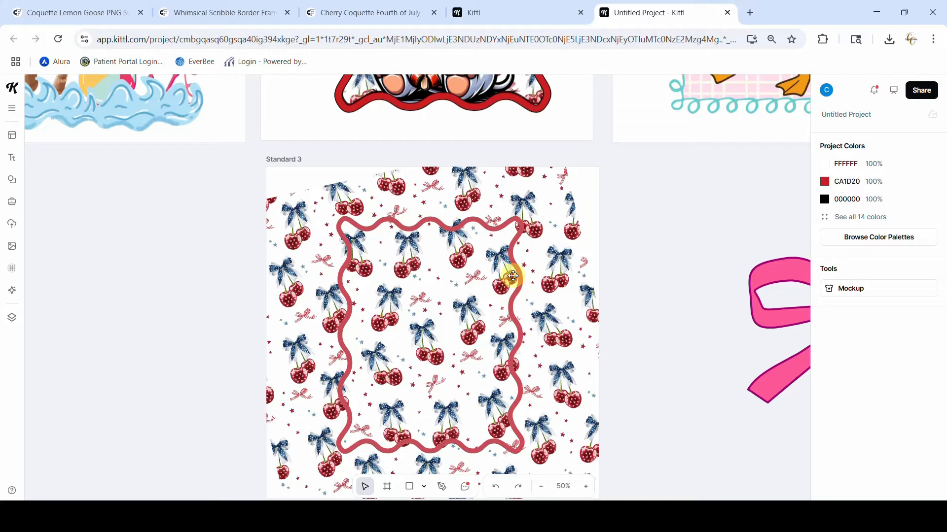
# Recolour the original wavy frame on Standard 3 to the document's yellow, FADD77
pyautogui.click(514, 291)
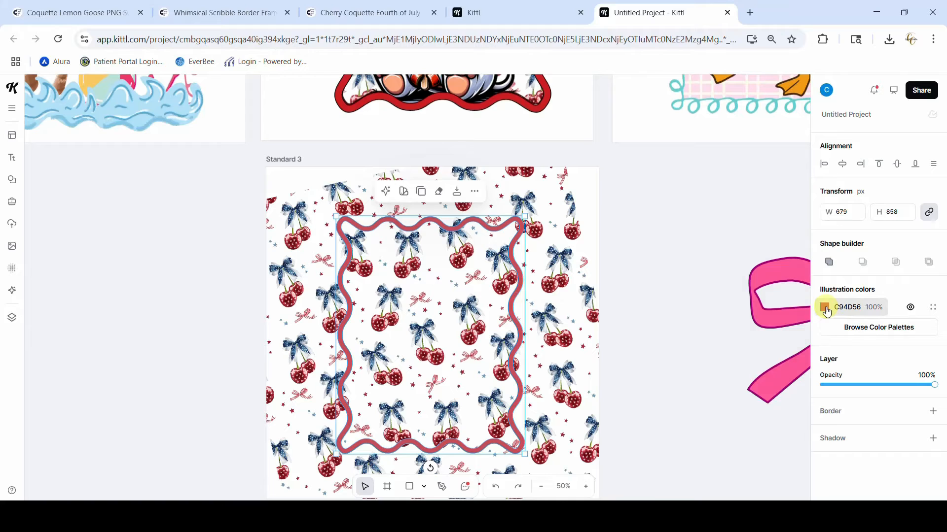
pyautogui.click(824, 308)
pyautogui.click(670, 490)
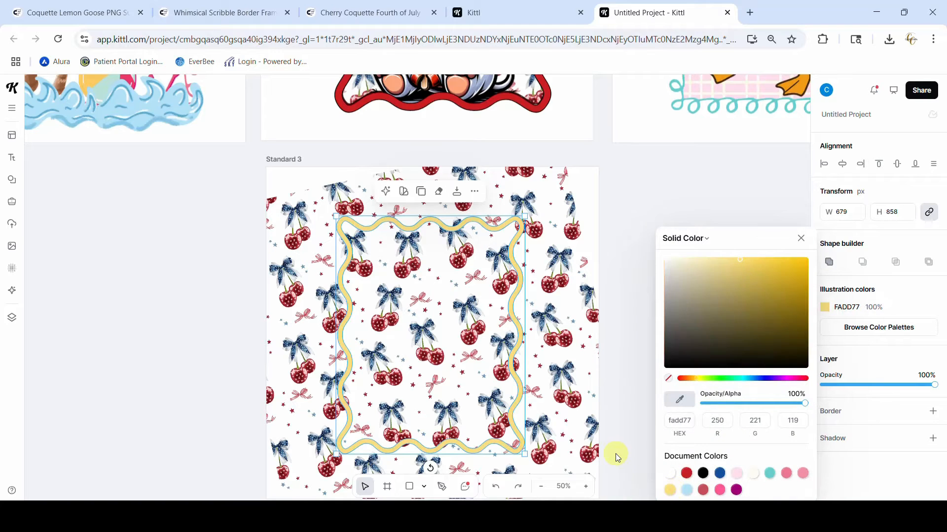
pyautogui.click(618, 450)
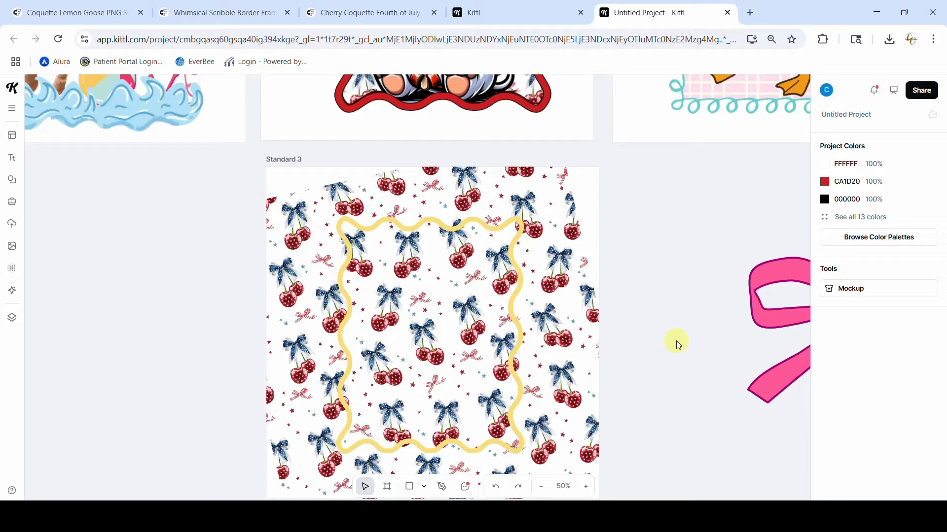
# Send the yellow wavy frame and the tilted four-tile cherry pattern together to the back, behind the flattened image
pyautogui.click(513, 315)
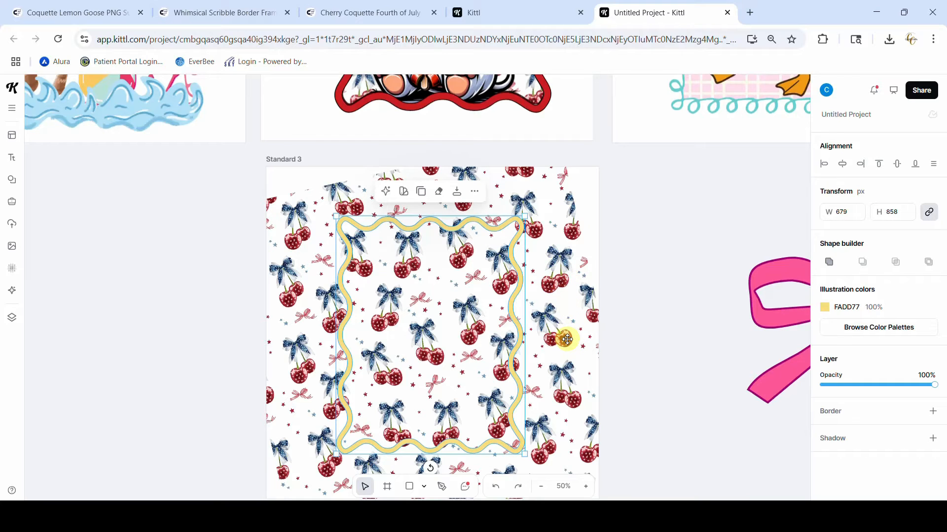
pyautogui.keyDown('shift'); pyautogui.click(567, 339); pyautogui.keyUp('shift')
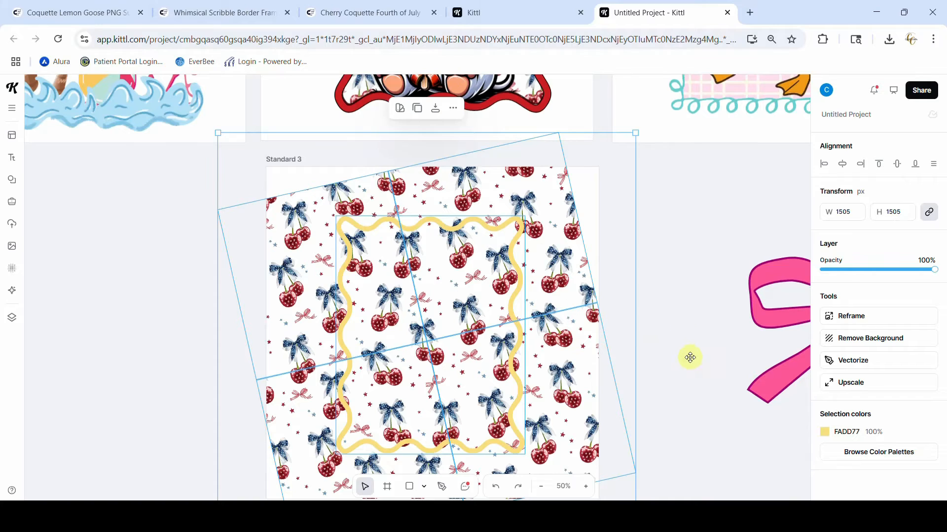
pyautogui.click(453, 108)
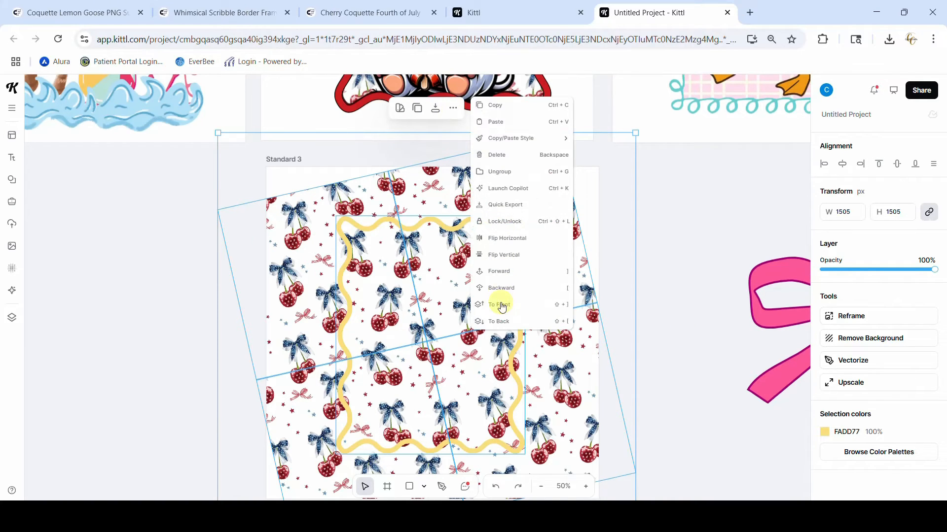
pyautogui.click(501, 321)
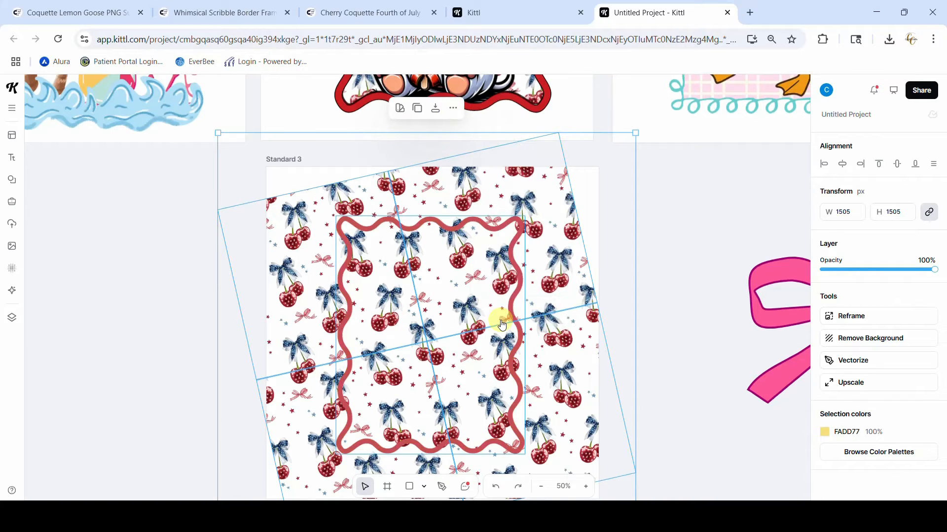
pyautogui.click(660, 327)
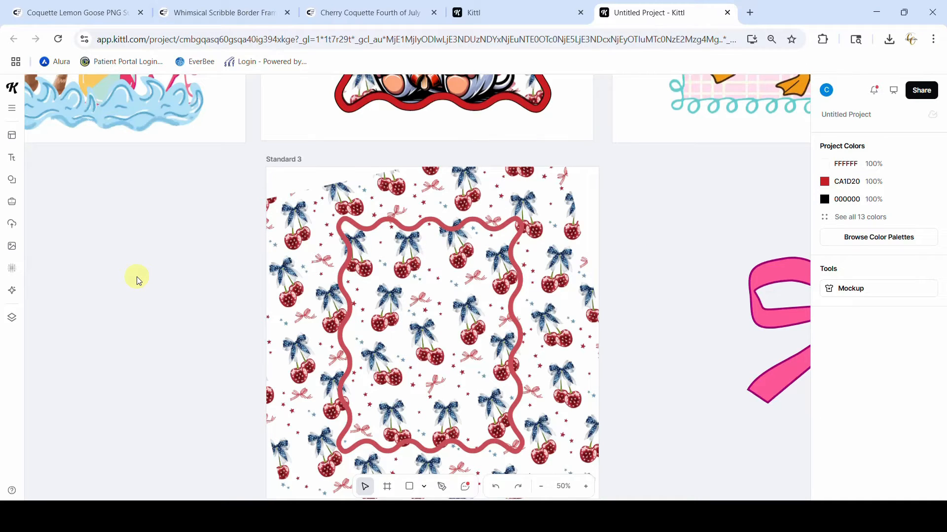
# Erase along the outer edge of the red wavy frame in the flattened image, using an eraser size of 43
pyautogui.click(299, 259)
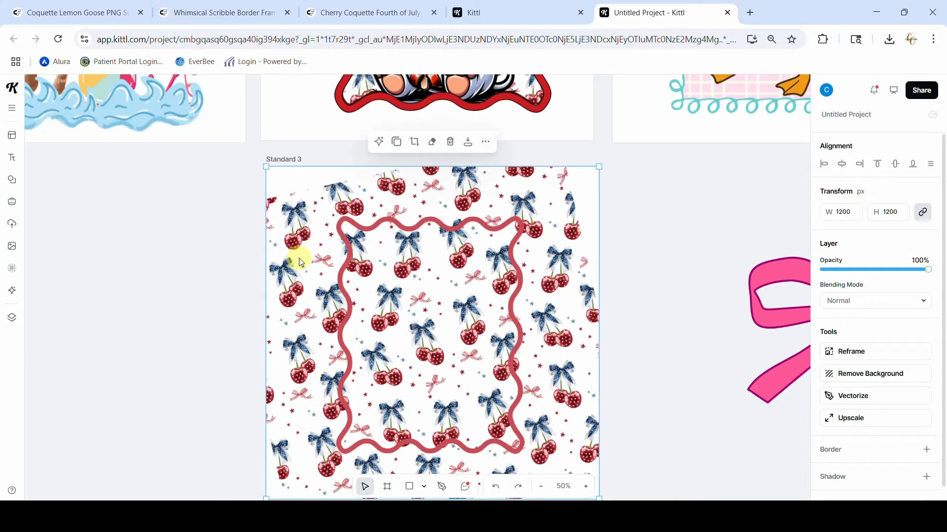
pyautogui.click(433, 143)
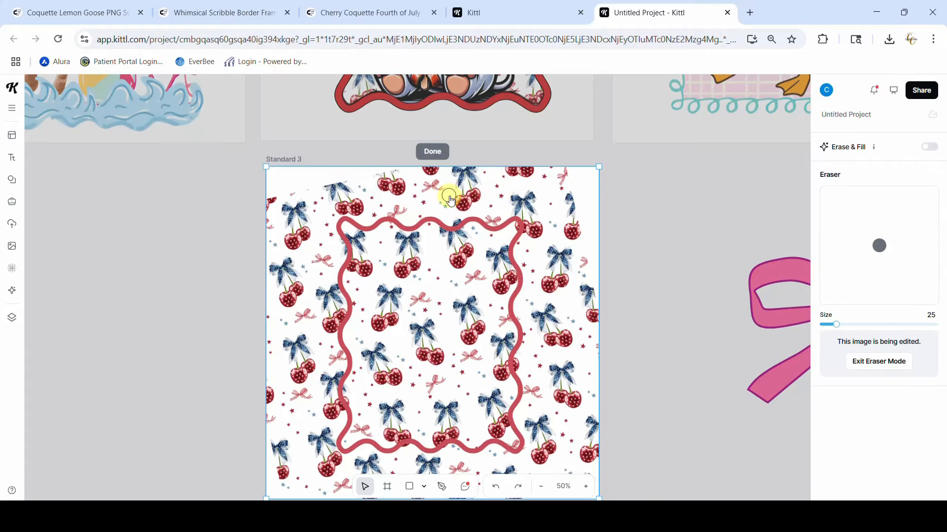
pyautogui.click(587, 488)
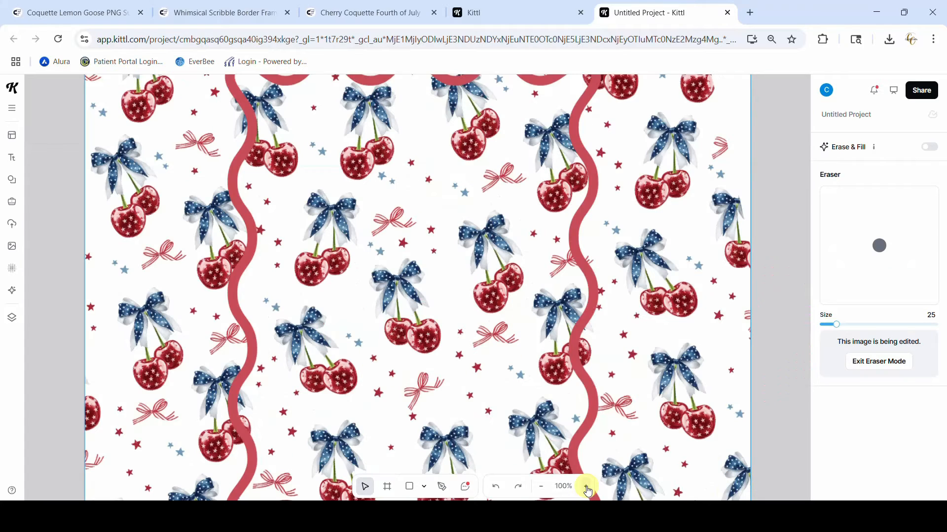
pyautogui.click(586, 487)
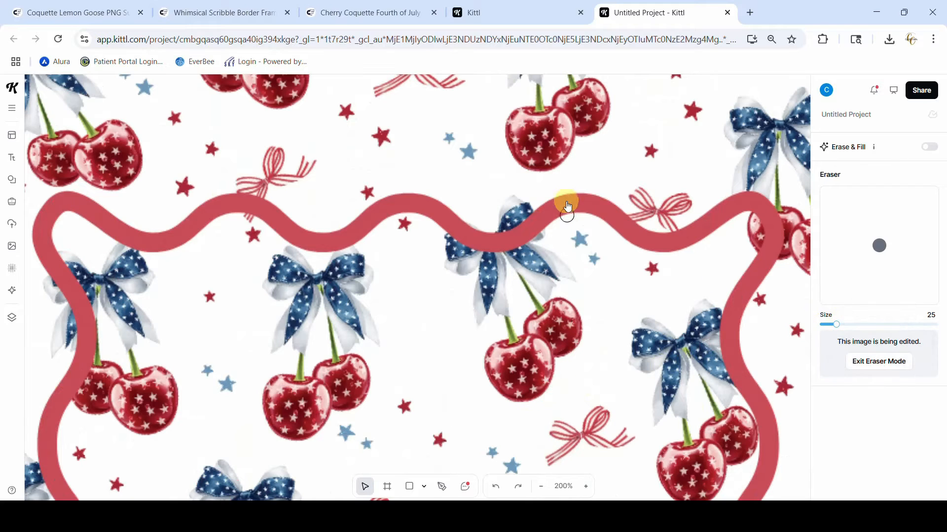
pyautogui.moveTo(836, 325); pyautogui.dragTo(847, 324)
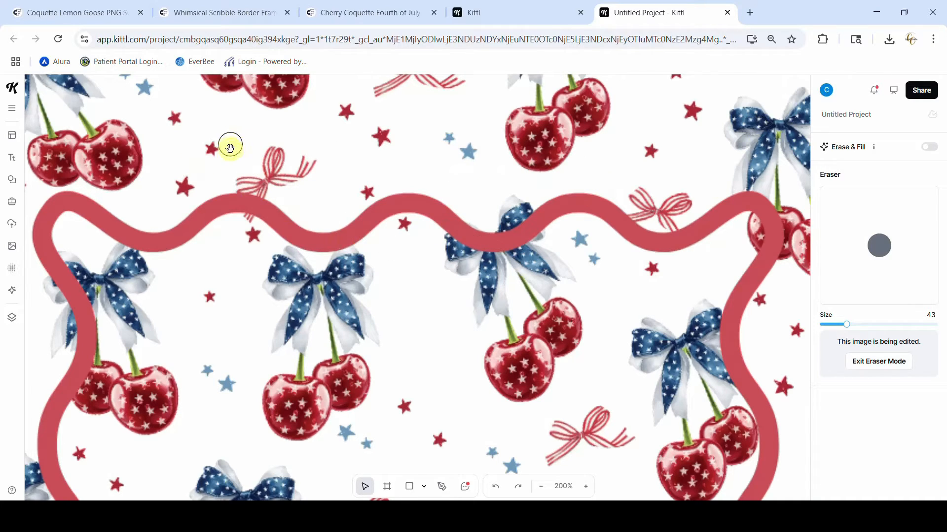
pyautogui.moveTo(235, 196)
pyautogui.mouseDown()
pyautogui.moveTo(318, 228)
pyautogui.moveTo(395, 192)
pyautogui.moveTo(483, 226)
pyautogui.moveTo(576, 193)
pyautogui.moveTo(677, 225)
pyautogui.moveTo(642, 226)
pyautogui.moveTo(635, 215)
pyautogui.moveTo(663, 227)
pyautogui.mouseUp()
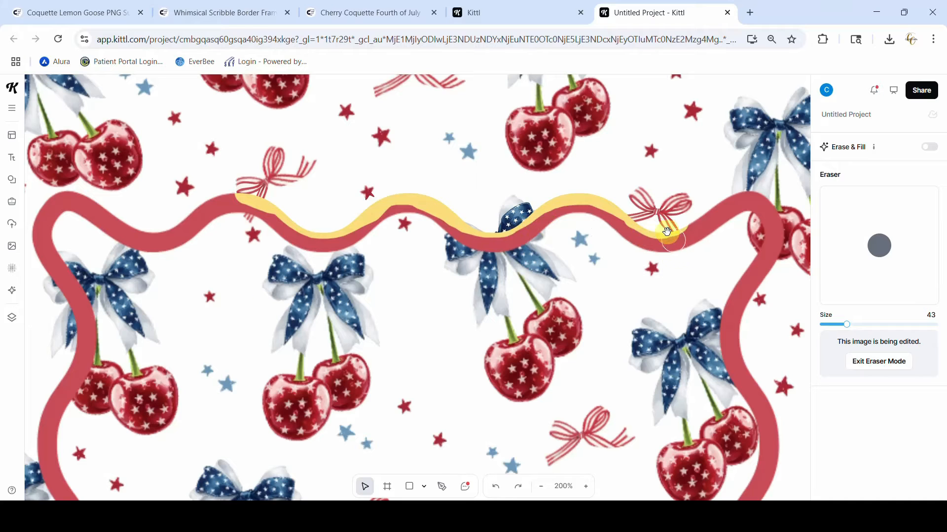
pyautogui.scroll(-8, 760, 325)
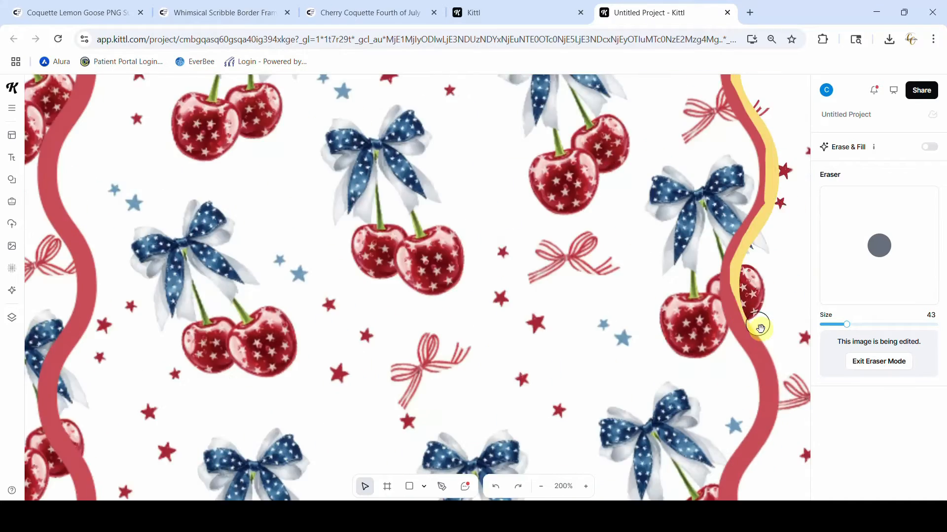
pyautogui.scroll(8, 57, 290)
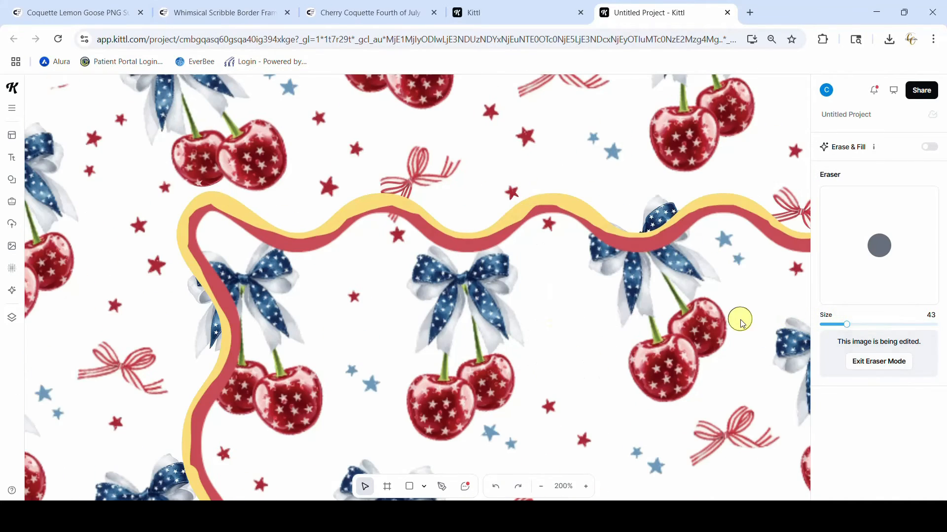
# Enlarge the eraser to 111, erase part of the pattern outside the frame's right side, and finish erasing
pyautogui.click(541, 486)
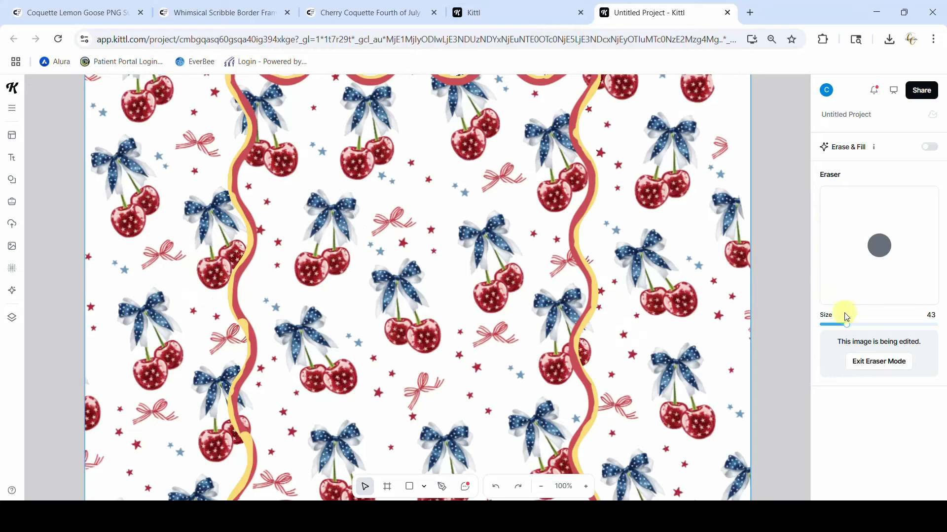
pyautogui.moveTo(847, 325); pyautogui.dragTo(885, 325)
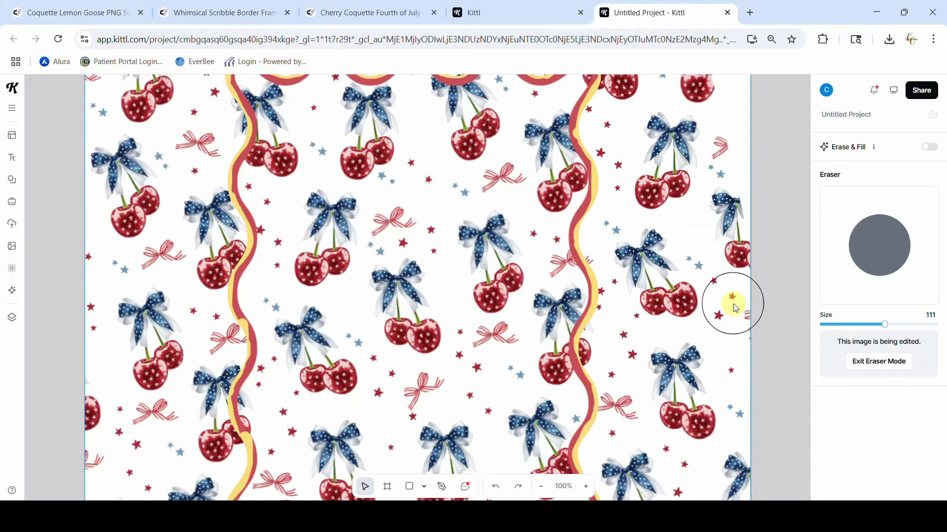
pyautogui.scroll(5, 734, 308)
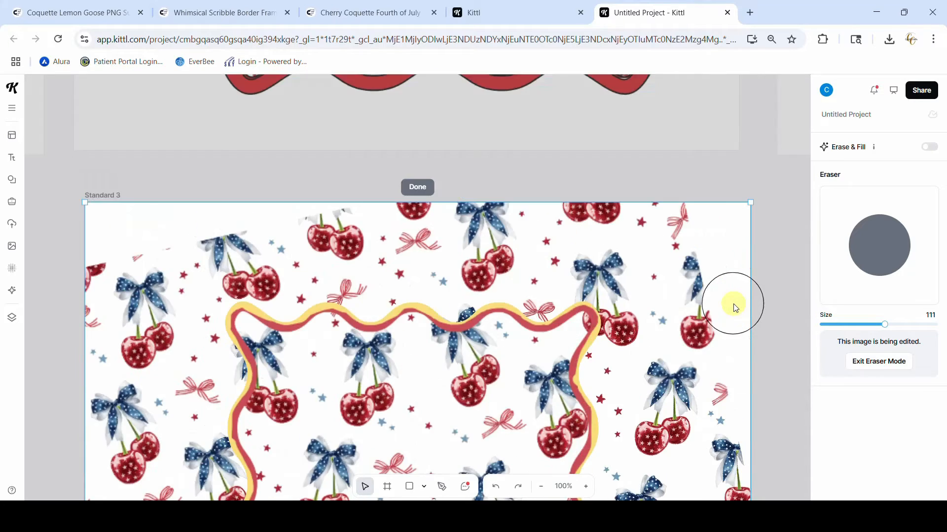
pyautogui.click(417, 187)
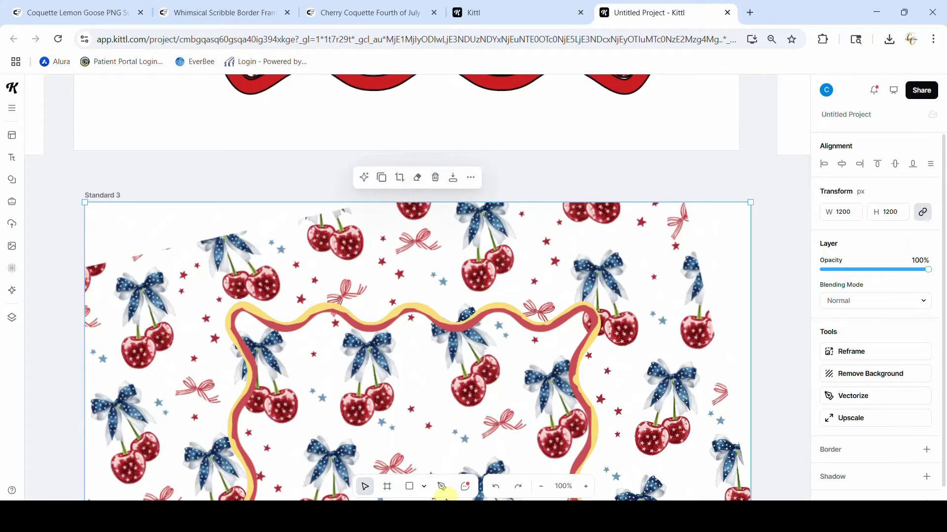
# Move the partly erased 1200 px image off Standard 3 onto the empty canvas below it
pyautogui.click(540, 486)
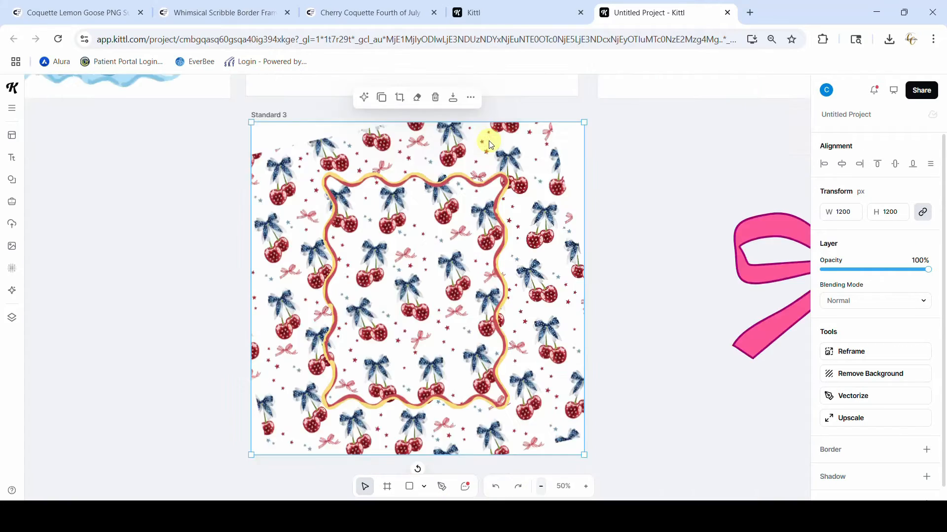
pyautogui.moveTo(489, 140); pyautogui.dragTo(244, 426)
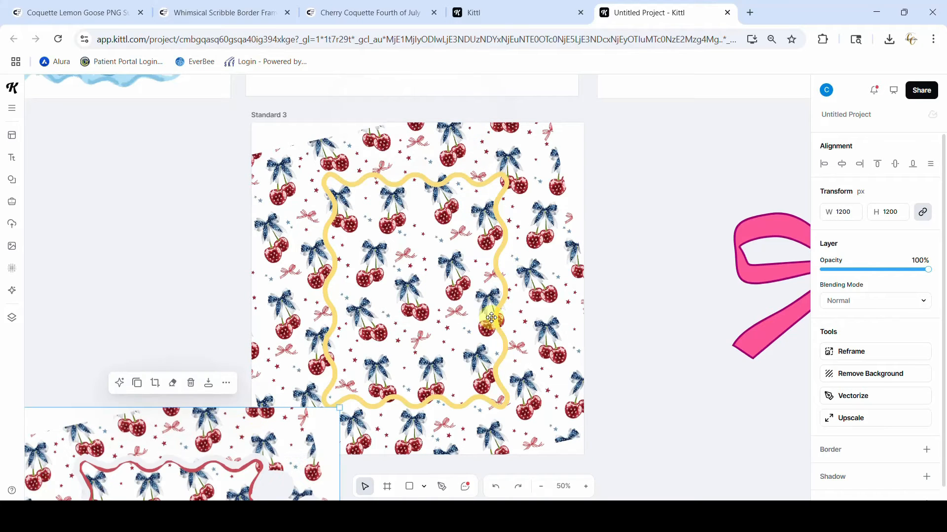
pyautogui.scroll(-10, 492, 318)
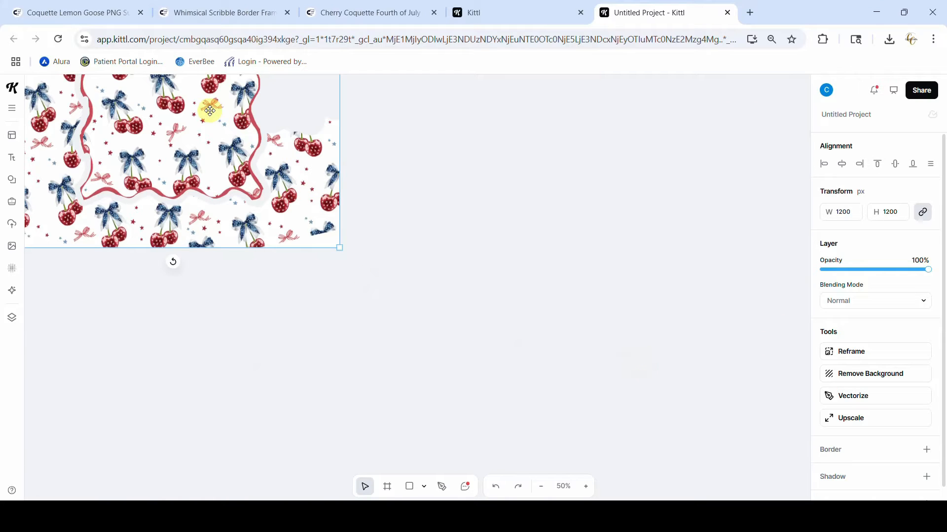
pyautogui.hotkey('ctrl', 'z')
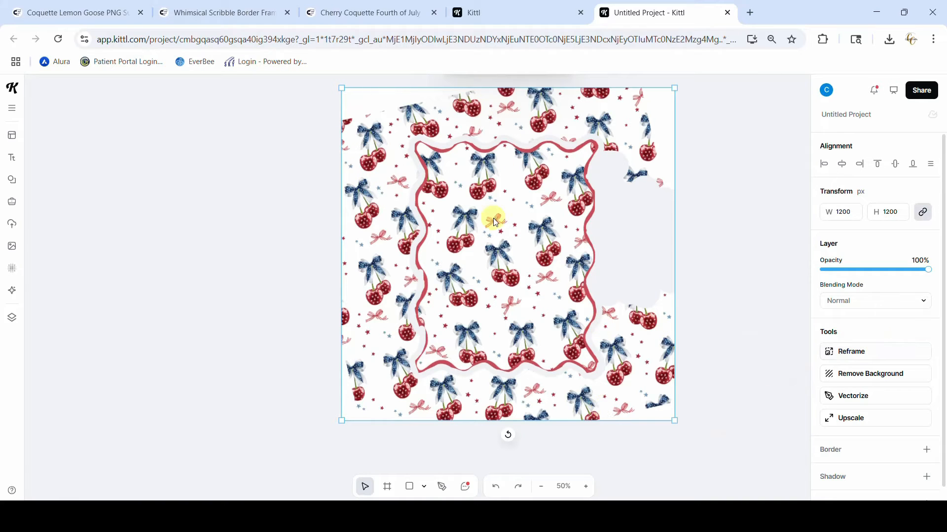
pyautogui.scroll(3, 639, 403)
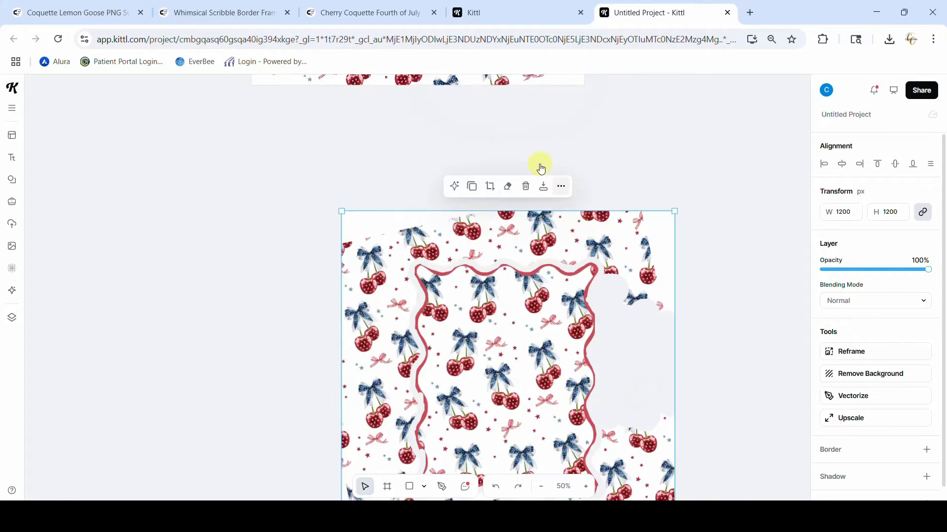
# Erase all remaining cherry pattern outside the red wavy frame with the size 111 eraser, and finish erasing
pyautogui.click(507, 192)
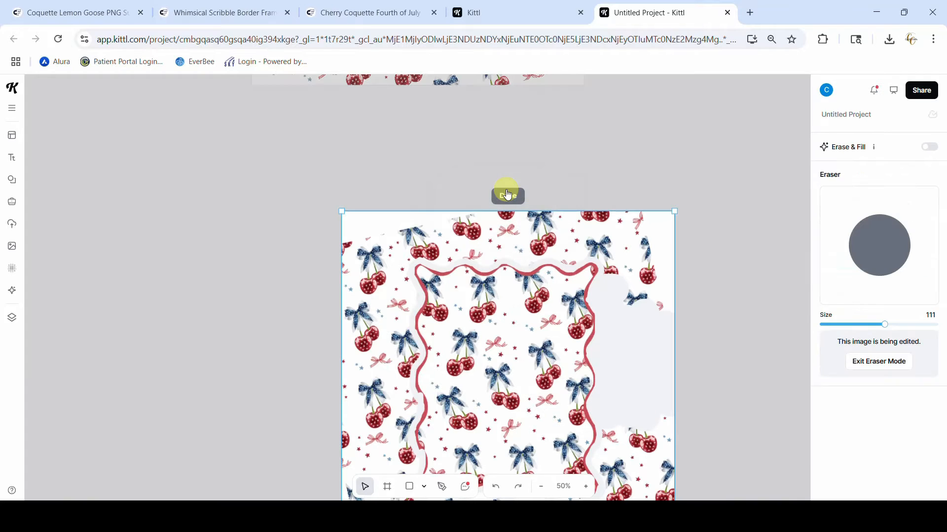
pyautogui.click(586, 487)
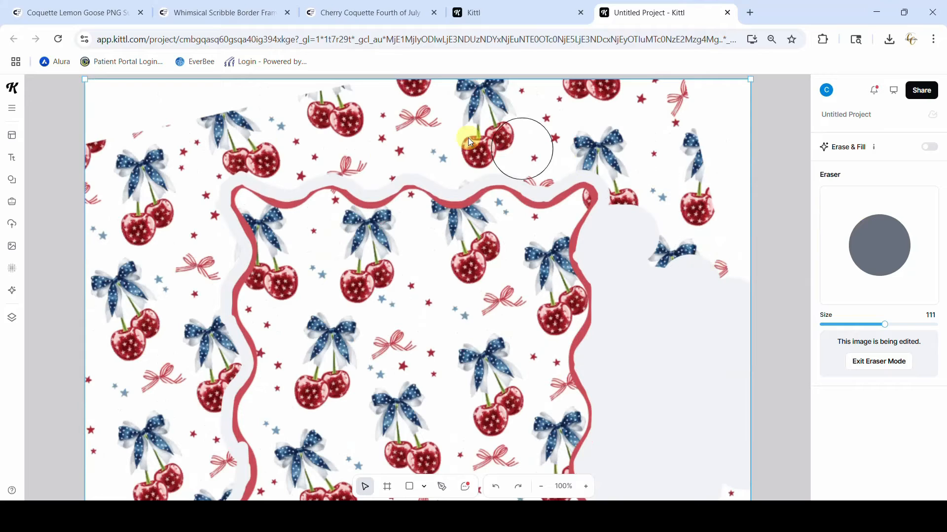
pyautogui.moveTo(405, 95)
pyautogui.mouseDown()
pyautogui.moveTo(780, 96)
pyautogui.moveTo(746, 281)
pyautogui.moveTo(733, 182)
pyautogui.moveTo(695, 166)
pyautogui.moveTo(685, 330)
pyautogui.moveTo(652, 112)
pyautogui.moveTo(552, 124)
pyautogui.moveTo(338, 120)
pyautogui.moveTo(70, 132)
pyautogui.moveTo(81, 91)
pyautogui.moveTo(354, 98)
pyautogui.moveTo(179, 131)
pyautogui.moveTo(58, 190)
pyautogui.moveTo(155, 163)
pyautogui.moveTo(98, 487)
pyautogui.moveTo(123, 205)
pyautogui.moveTo(112, 452)
pyautogui.moveTo(169, 155)
pyautogui.moveTo(186, 158)
pyautogui.moveTo(195, 175)
pyautogui.moveTo(220, 367)
pyautogui.moveTo(360, 418)
pyautogui.moveTo(623, 162)
pyautogui.moveTo(672, 378)
pyautogui.mouseUp()
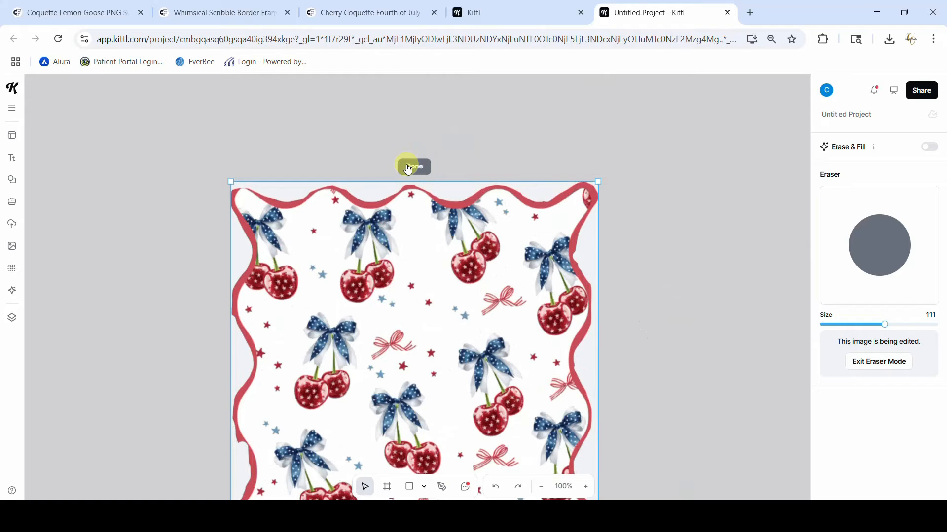
pyautogui.click(412, 167)
# Move the erased cherry cut-out back onto Standard 3, lined up over the yellow wavy frame
pyautogui.click(541, 487)
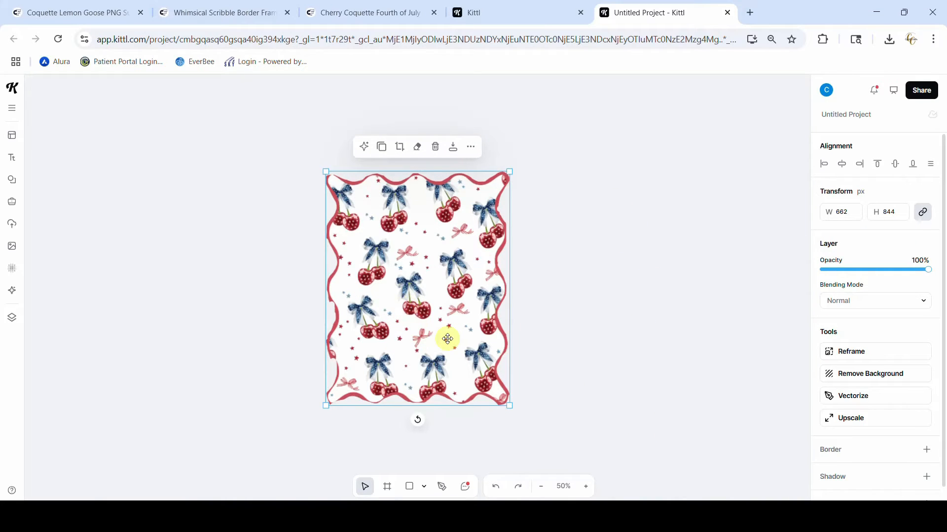
pyautogui.moveTo(434, 247); pyautogui.dragTo(430, 111)
pyautogui.scroll(5, 616, 326)
pyautogui.scroll(3, 615, 326)
pyautogui.moveTo(408, 434); pyautogui.dragTo(334, 222)
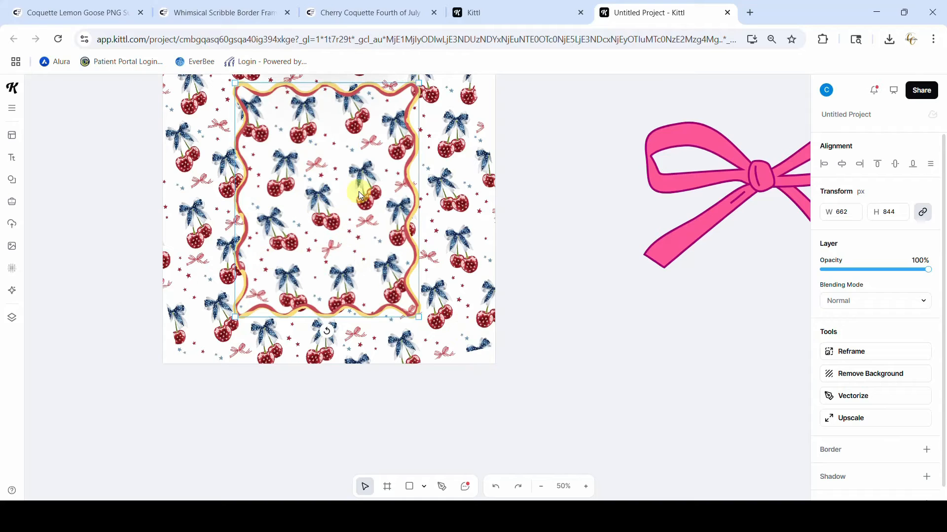
# Separate the tilted four-tile cherry pattern from the yellow frame on Standard 3 and delete only the pattern
pyautogui.click(475, 338)
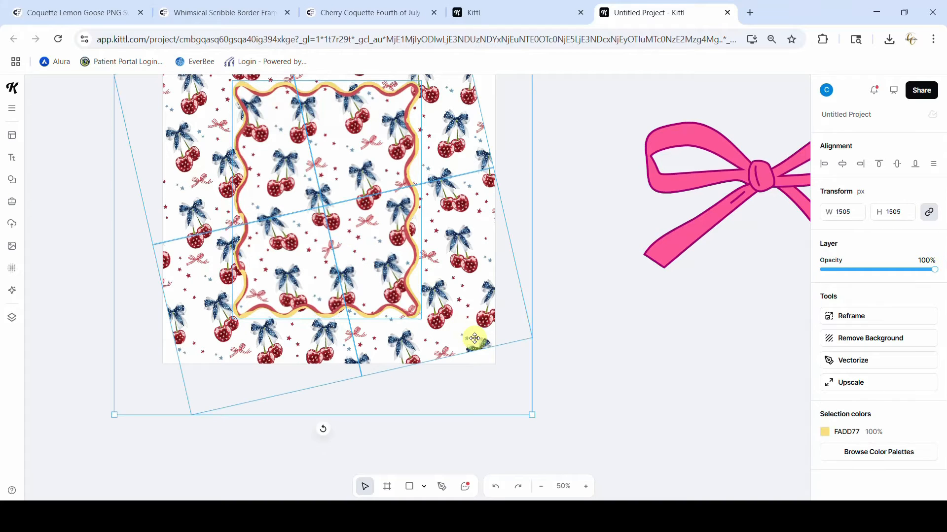
pyautogui.scroll(3, 475, 338)
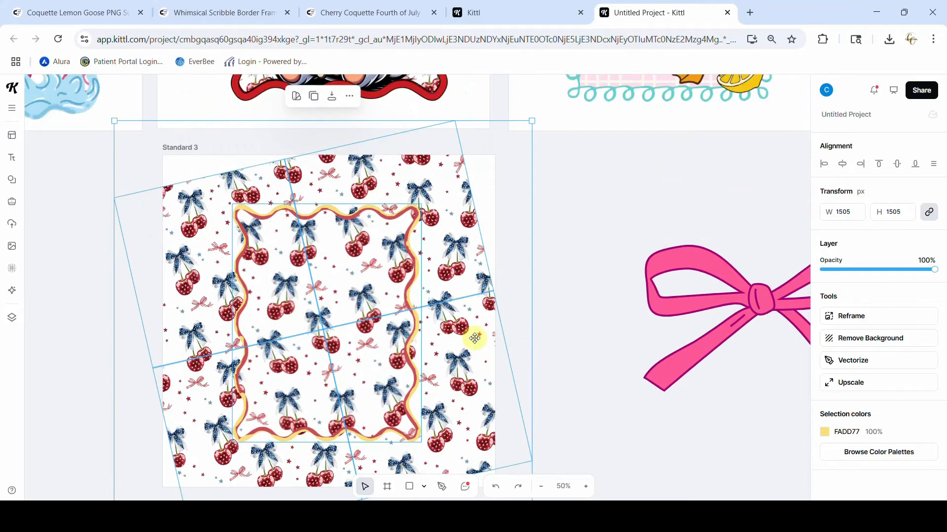
pyautogui.click(349, 99)
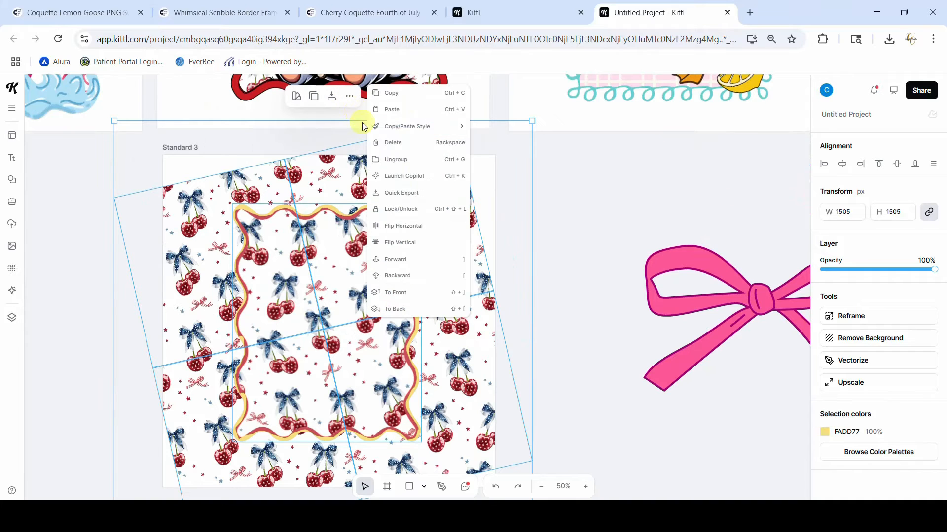
pyautogui.click(584, 176)
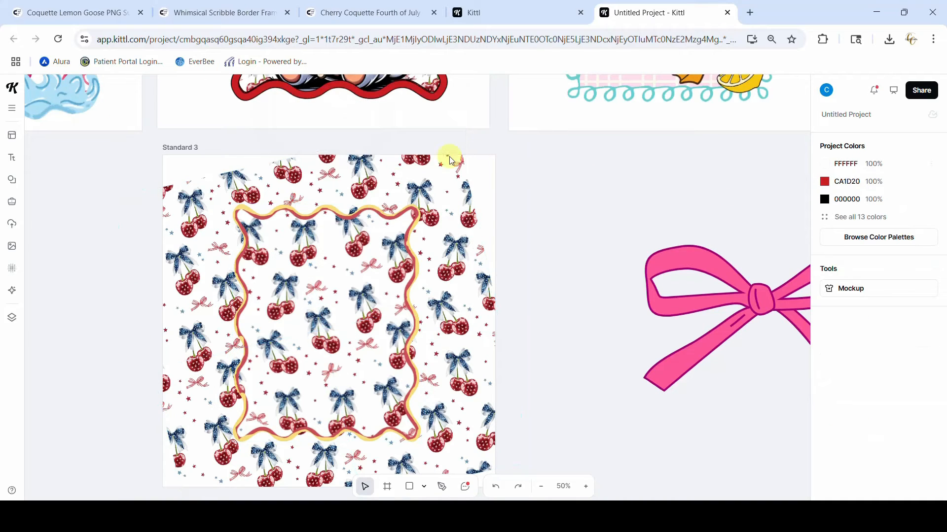
pyautogui.click(441, 174)
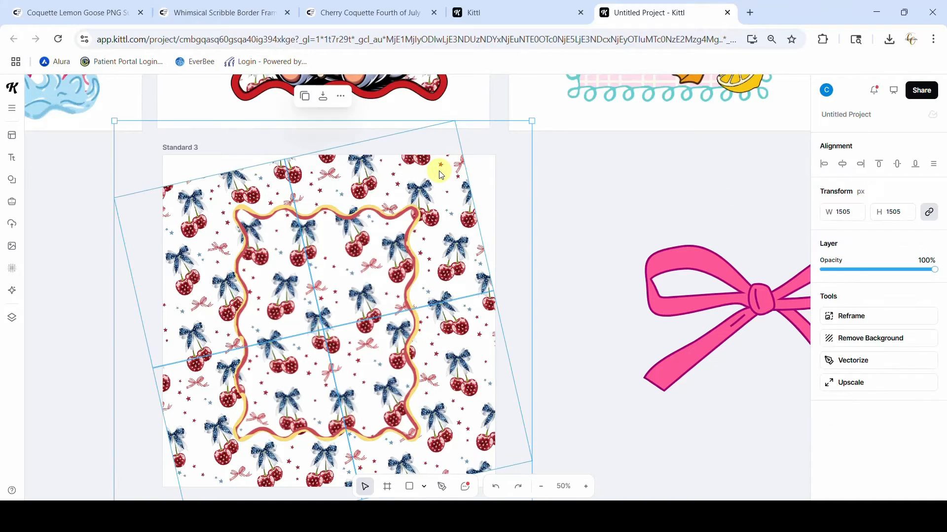
pyautogui.press('Delete')
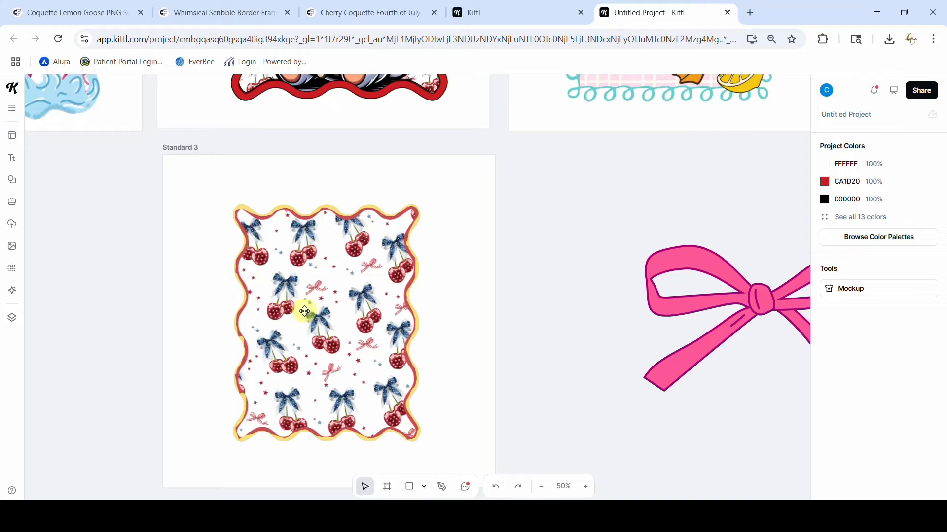
# Send the 662 × 844 px cherry cut-out to the back, behind the yellow wavy frame
pyautogui.click(586, 487)
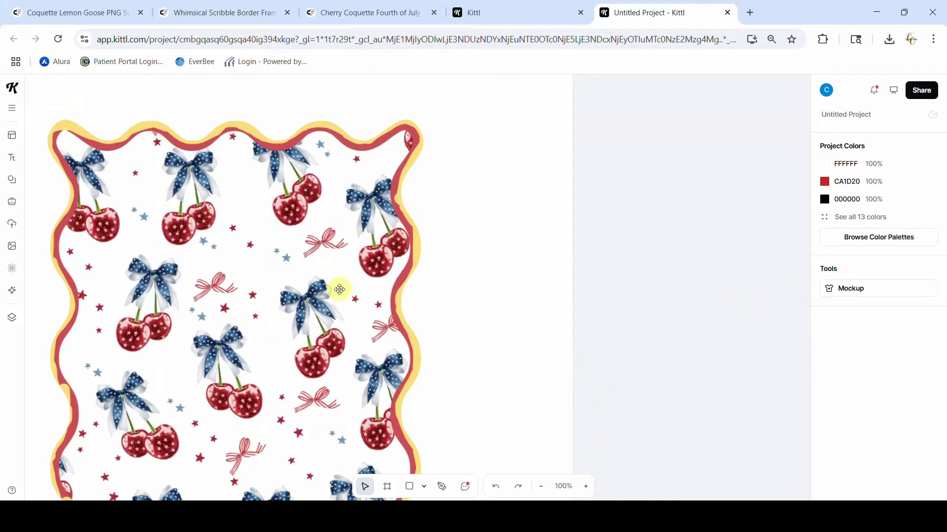
pyautogui.click(321, 276)
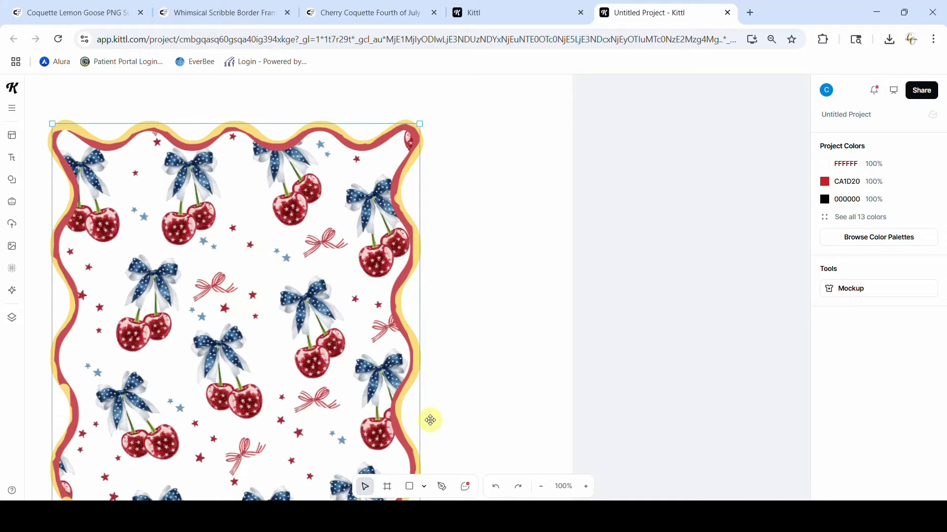
pyautogui.hscroll(-12, 430, 420)
pyautogui.hscroll(7, 430, 420)
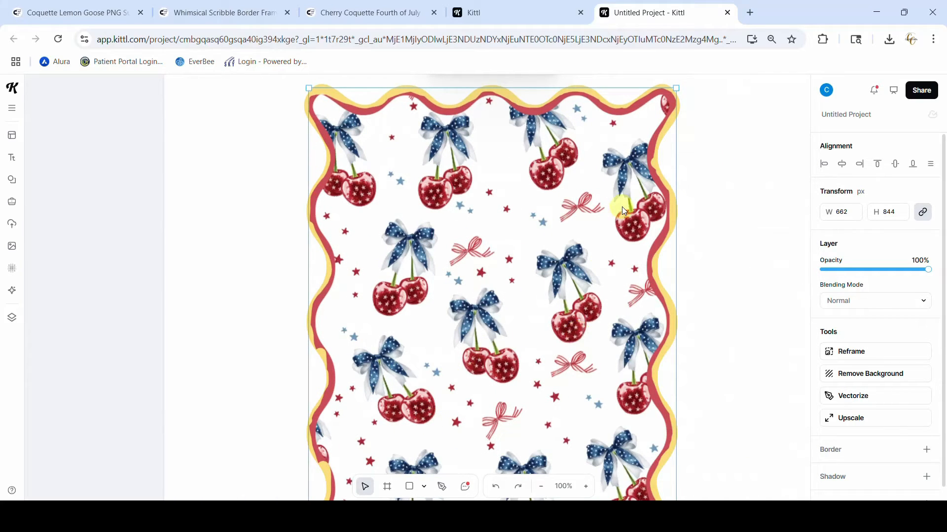
pyautogui.scroll(5, 622, 207)
pyautogui.click(545, 309)
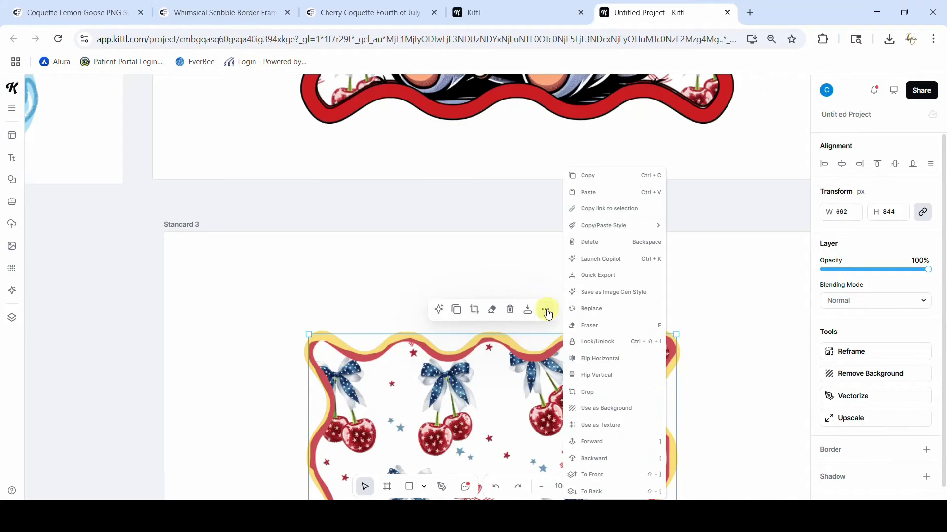
pyautogui.click(591, 492)
pyautogui.scroll(-6, 682, 428)
pyautogui.hscroll(2, 683, 429)
pyautogui.scroll(3, 671, 359)
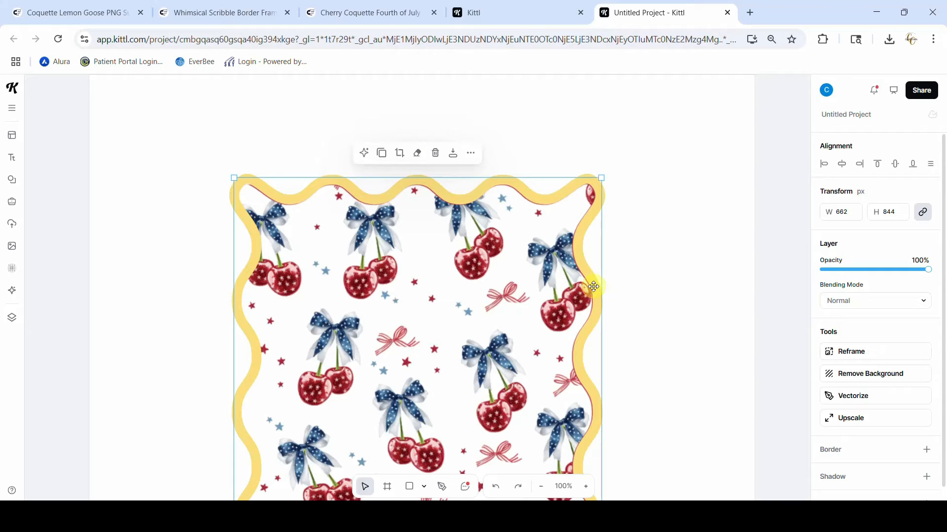
# Scale the yellow wavy frame down slightly to fit over the red edge of the cherry cut-out, and deselect it
pyautogui.moveTo(594, 287); pyautogui.dragTo(593, 284)
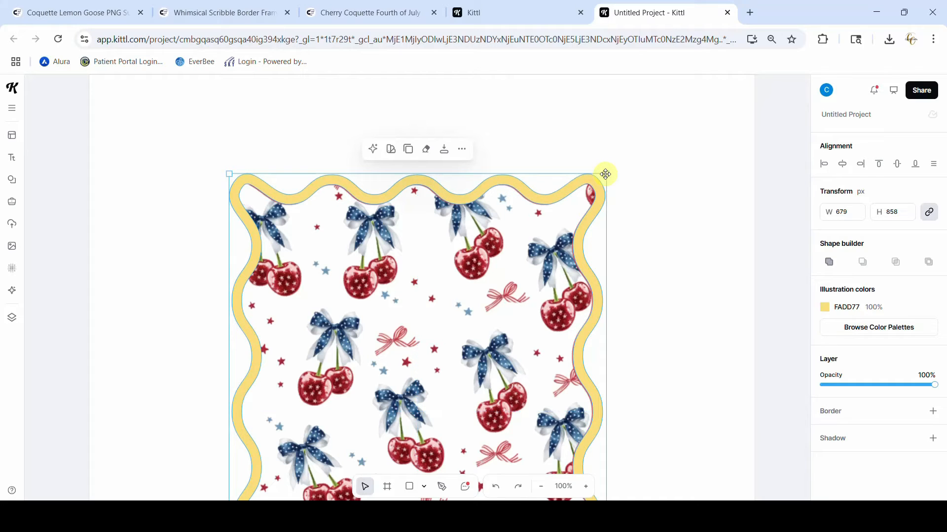
pyautogui.click(672, 369)
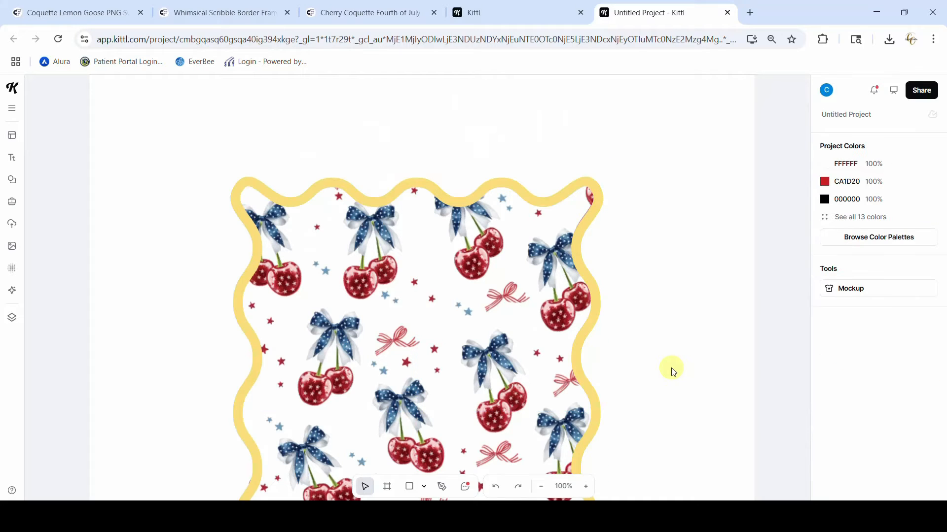
# Recolour the yellow wavy frame on Standard 3 with the document's red, CA1D20, and deselect it
pyautogui.click(598, 297)
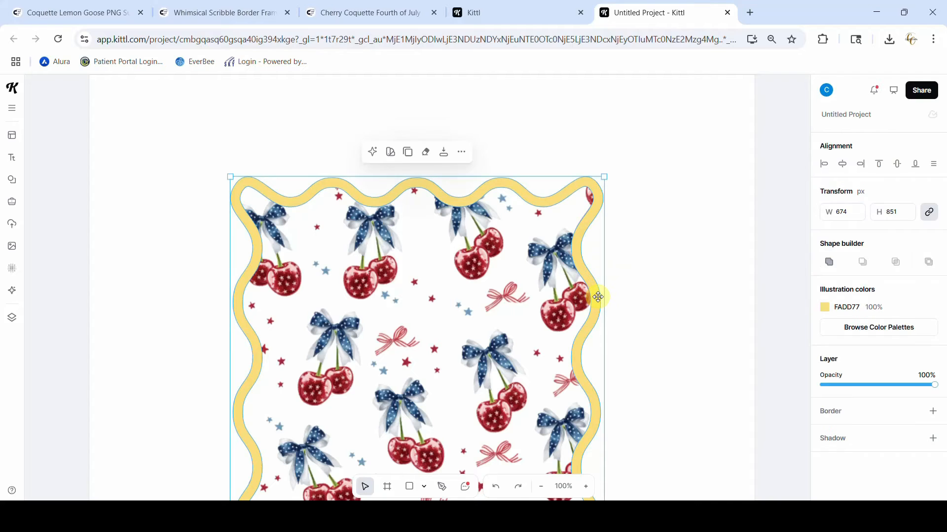
pyautogui.click(825, 310)
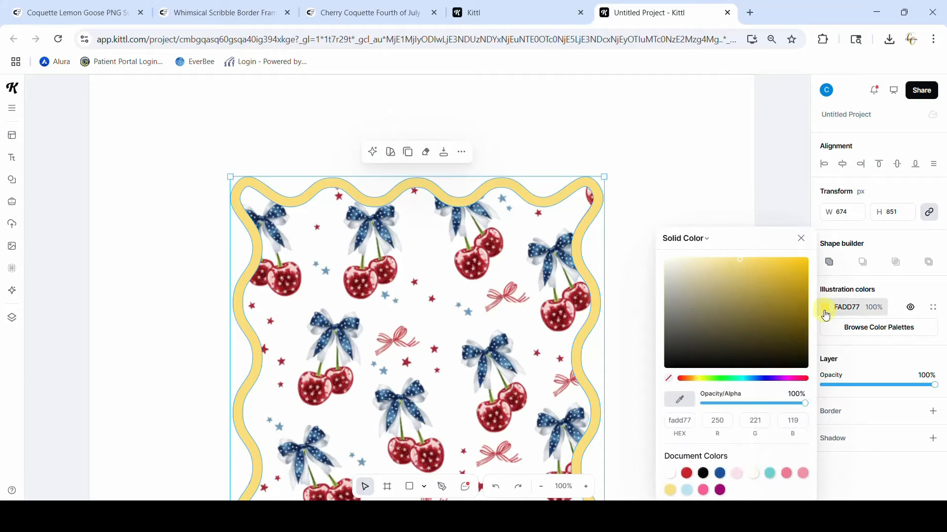
pyautogui.click(685, 473)
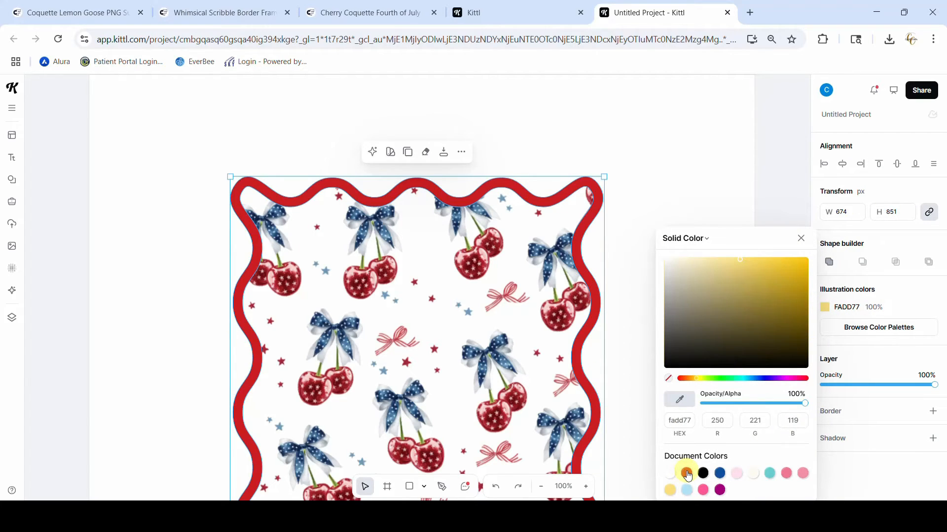
pyautogui.click(783, 159)
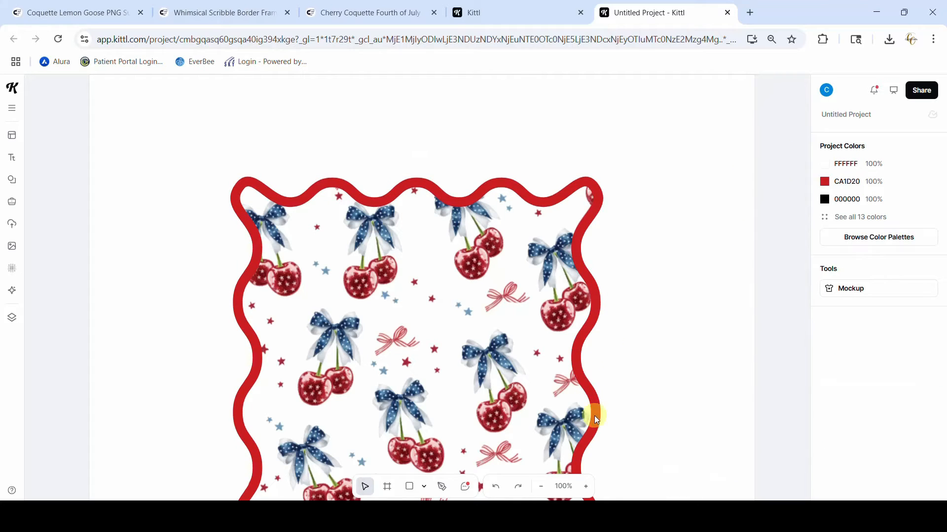
# Move the pink bow next to Standard 3 and recolour its fill blue 114FA3 and its outlines black 000000
pyautogui.click(542, 487)
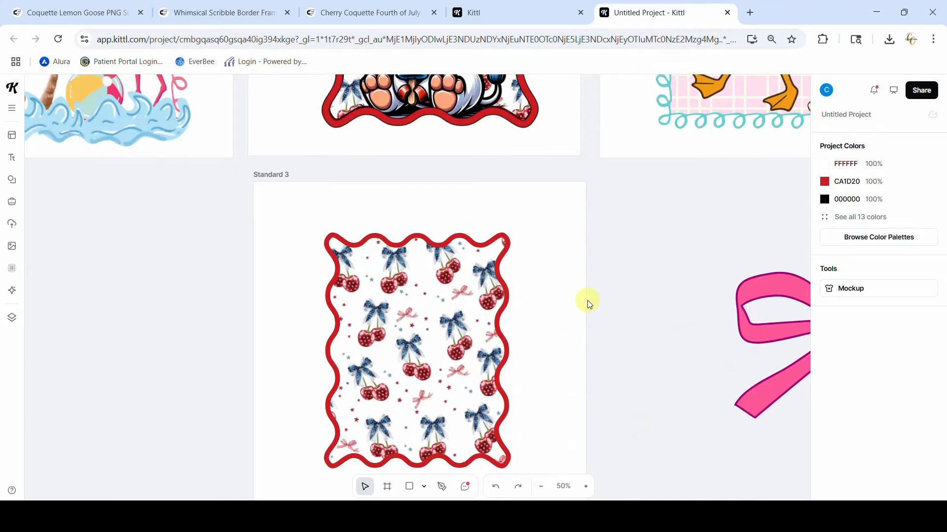
pyautogui.moveTo(772, 334); pyautogui.dragTo(588, 301)
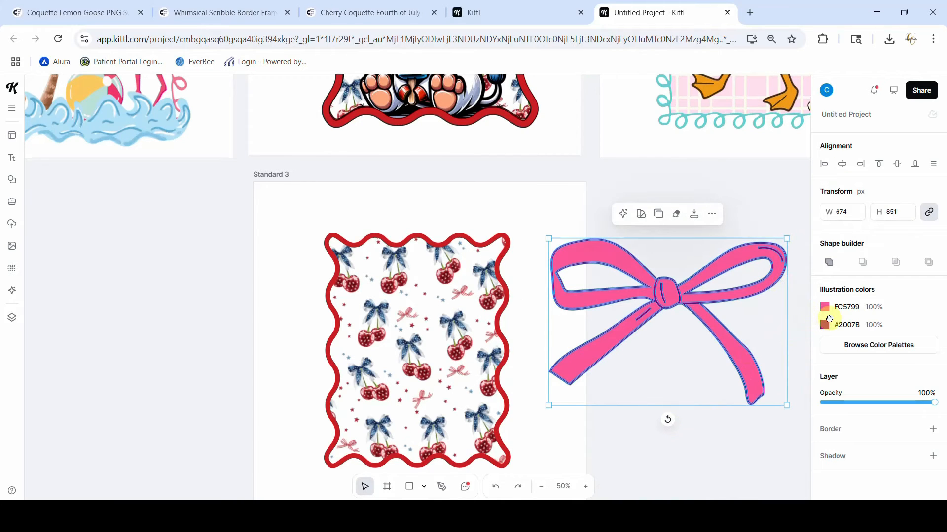
pyautogui.click(824, 308)
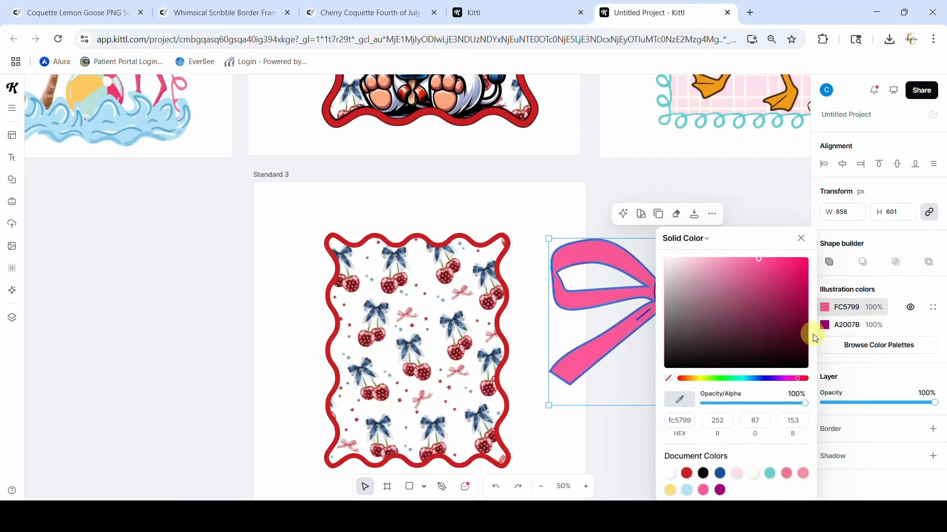
pyautogui.click(720, 474)
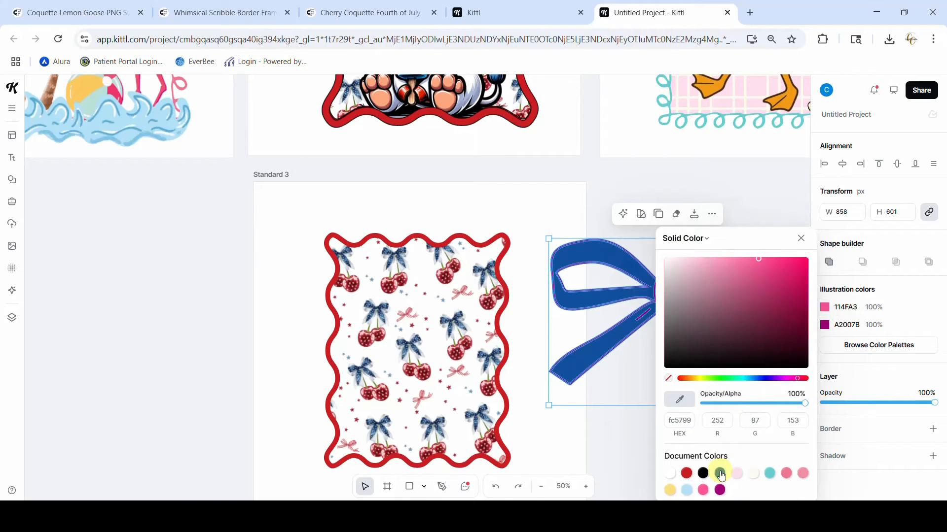
pyautogui.click(824, 326)
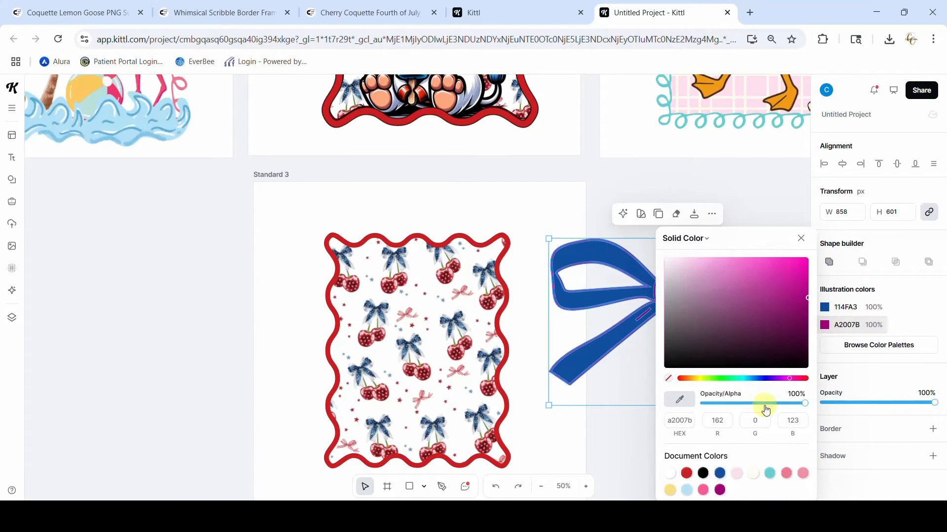
pyautogui.click(703, 474)
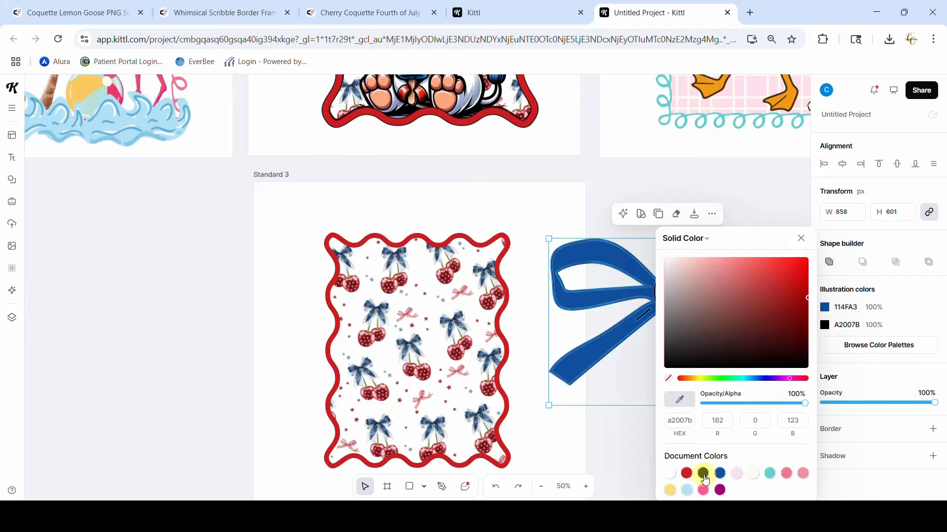
pyautogui.click(802, 239)
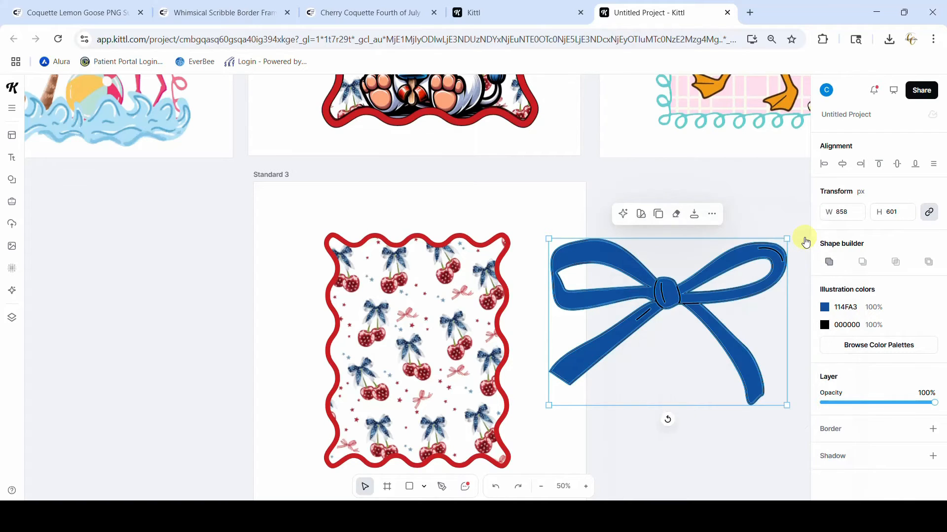
# Scale the blue bow to about 361 × 253 px, tilt it clockwise, and place it over the red frame's upper-right corner
pyautogui.moveTo(786, 241); pyautogui.dragTo(665, 352)
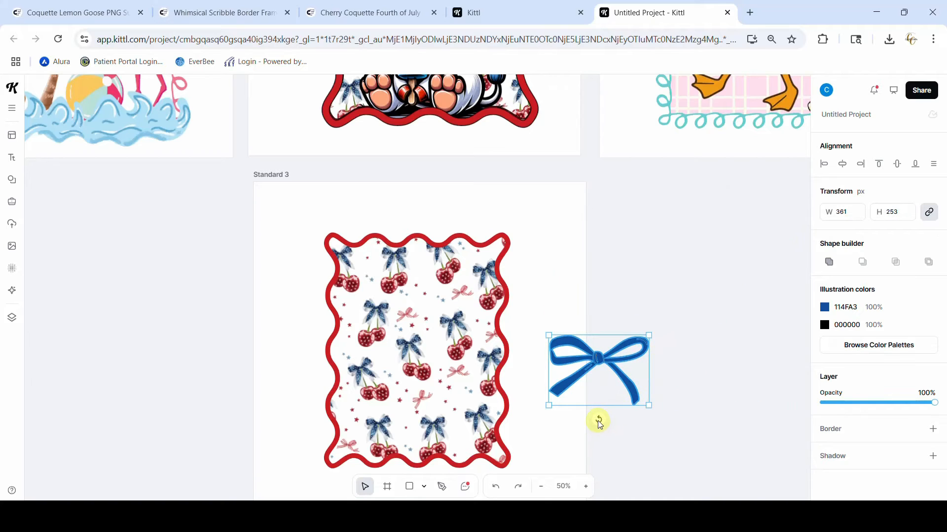
pyautogui.moveTo(599, 419); pyautogui.dragTo(575, 415)
pyautogui.moveTo(607, 354); pyautogui.dragTo(498, 241)
pyautogui.click(557, 334)
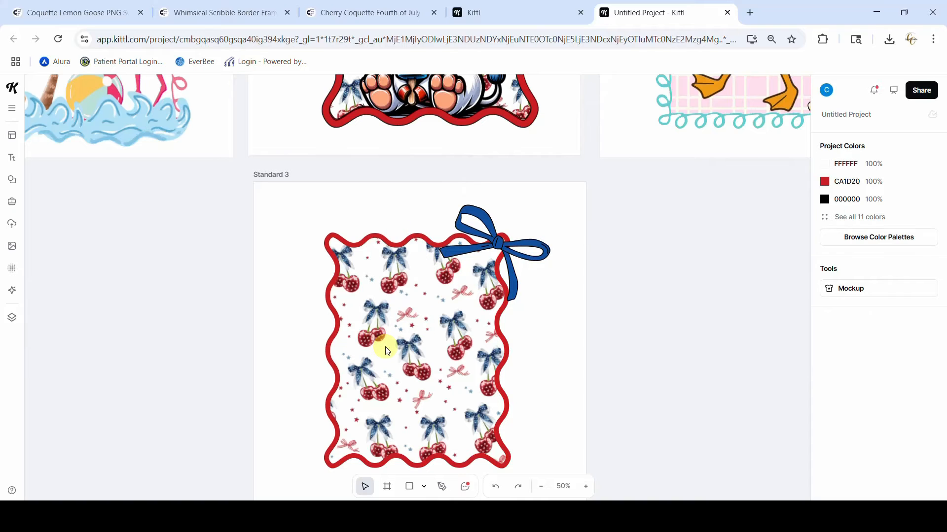
# Search the Kittl AI images for "4th of july cow" and place the reddish calf with ice cream and flag on the canvas
pyautogui.scroll(5, 384, 347)
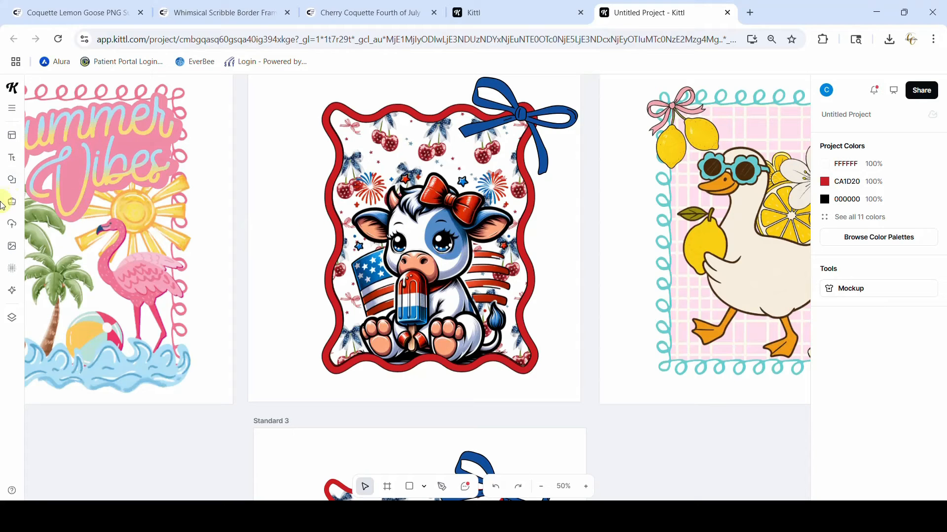
pyautogui.click(12, 248)
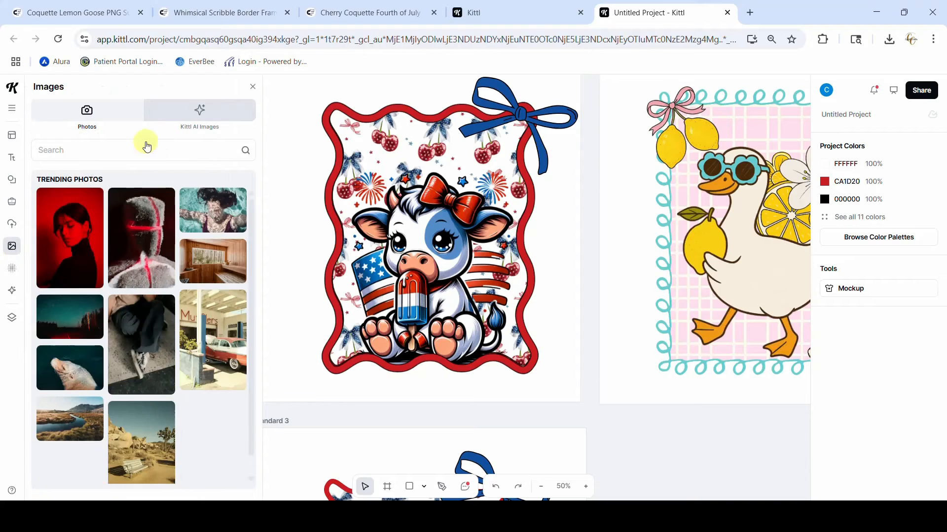
pyautogui.click(196, 127)
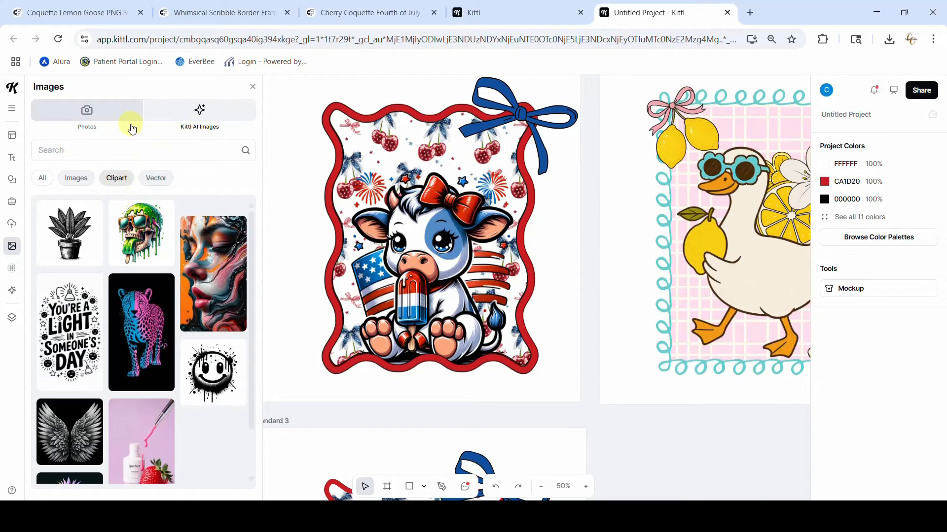
pyautogui.click(113, 149)
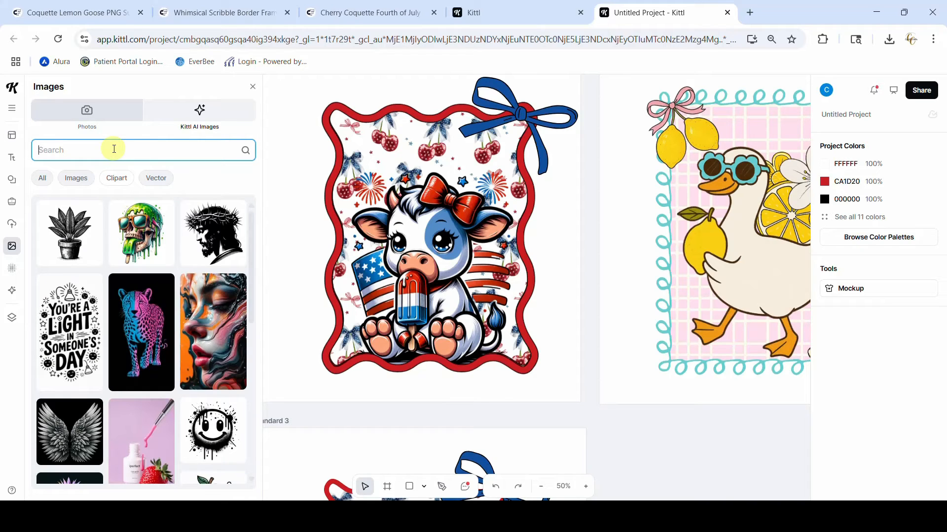
pyautogui.write('4th of july cow')
pyautogui.press('Return')
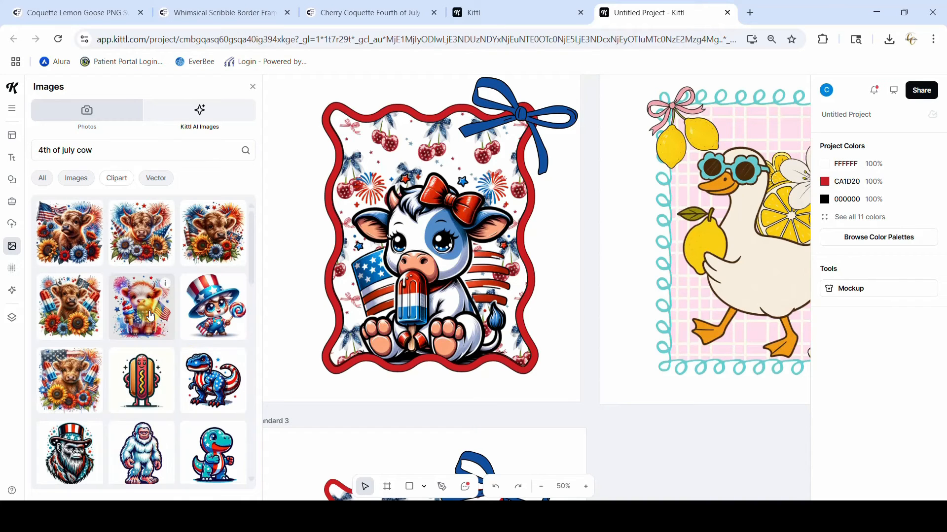
pyautogui.moveTo(150, 316); pyautogui.dragTo(412, 313)
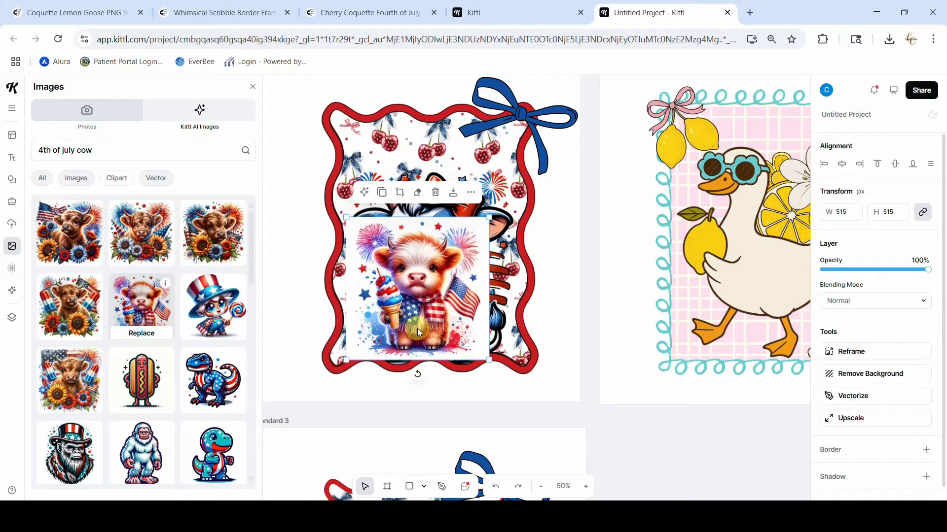
# Use Kittl Copilot's suggested elements to replace the reddish calf with the grey highland calf holding a popsicle, and close the image library
pyautogui.click(364, 192)
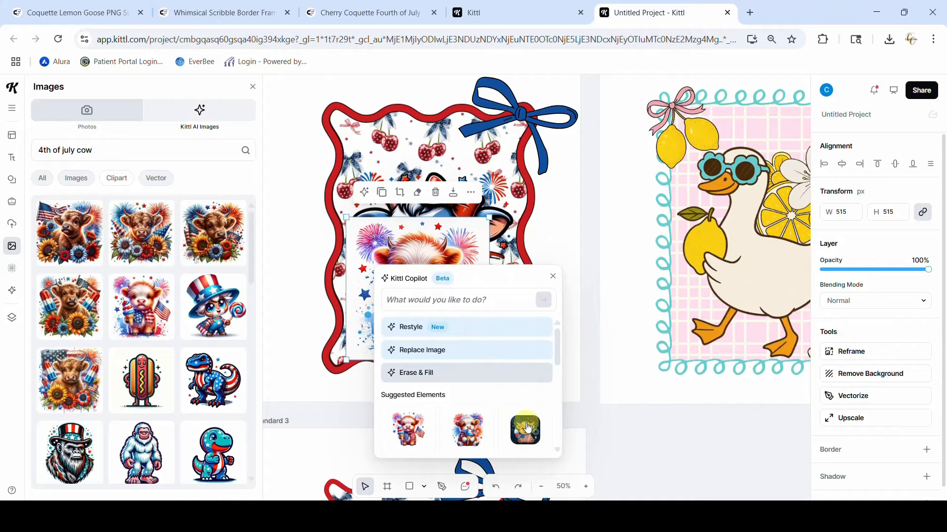
pyautogui.moveTo(527, 428)
pyautogui.scroll(-3, 527, 428)
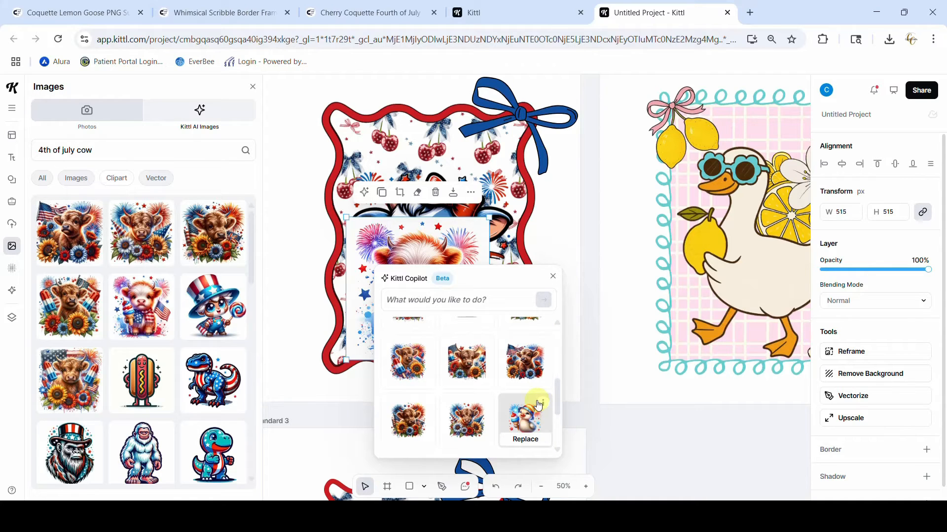
pyautogui.scroll(-3, 525, 419)
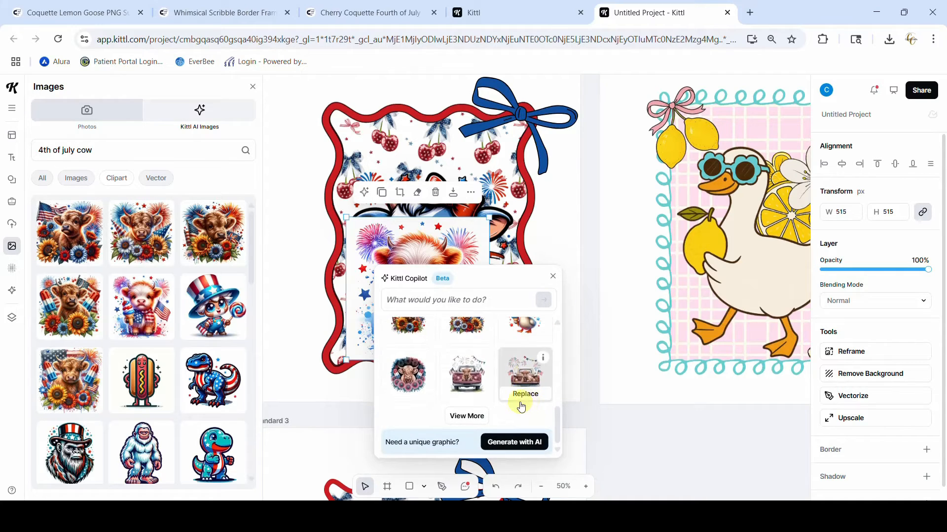
pyautogui.click(466, 416)
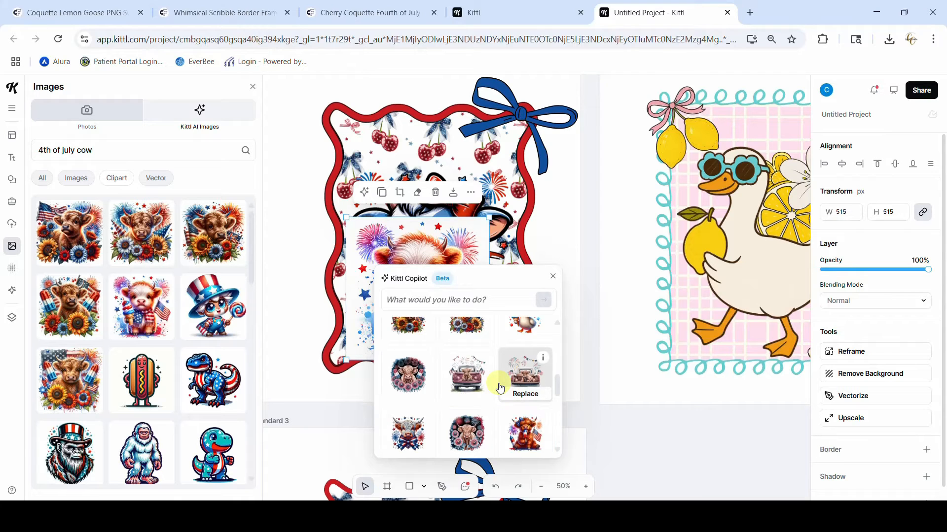
pyautogui.scroll(-3, 500, 389)
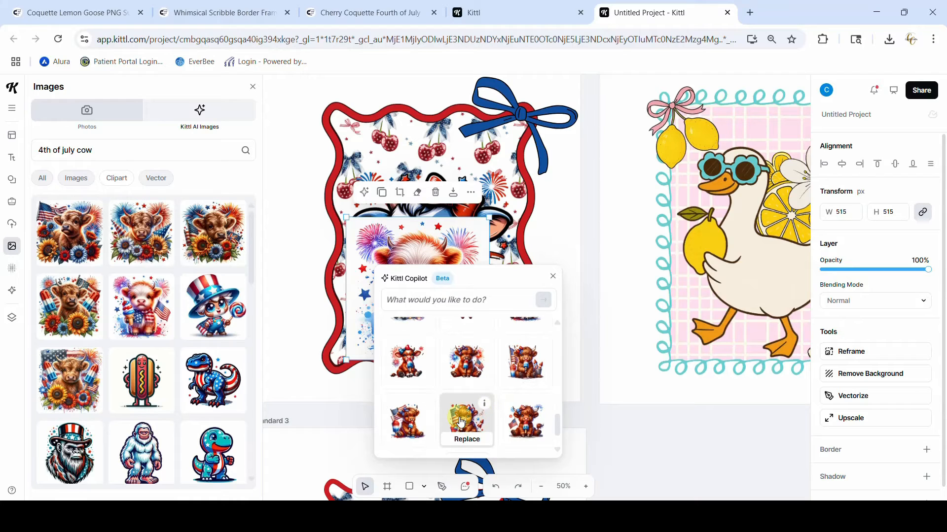
pyautogui.scroll(-1, 461, 421)
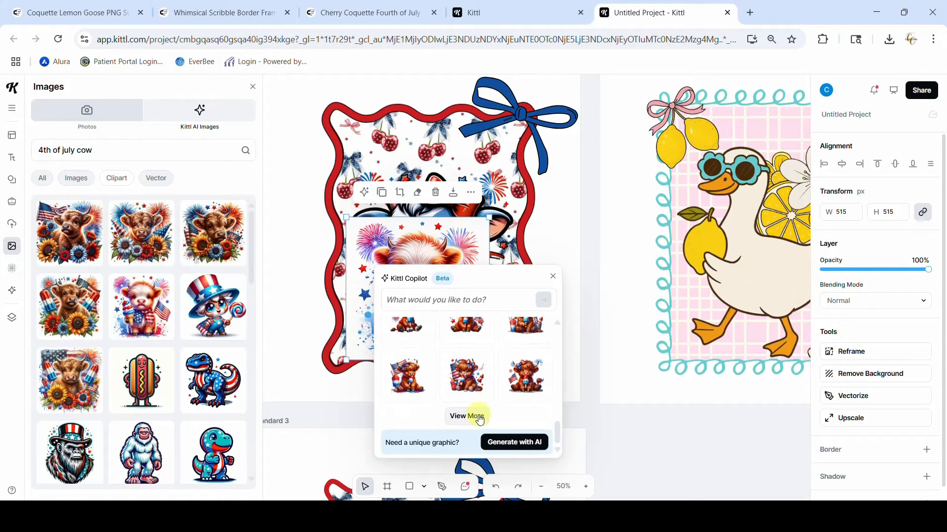
pyautogui.click(479, 418)
pyautogui.scroll(-1, 504, 392)
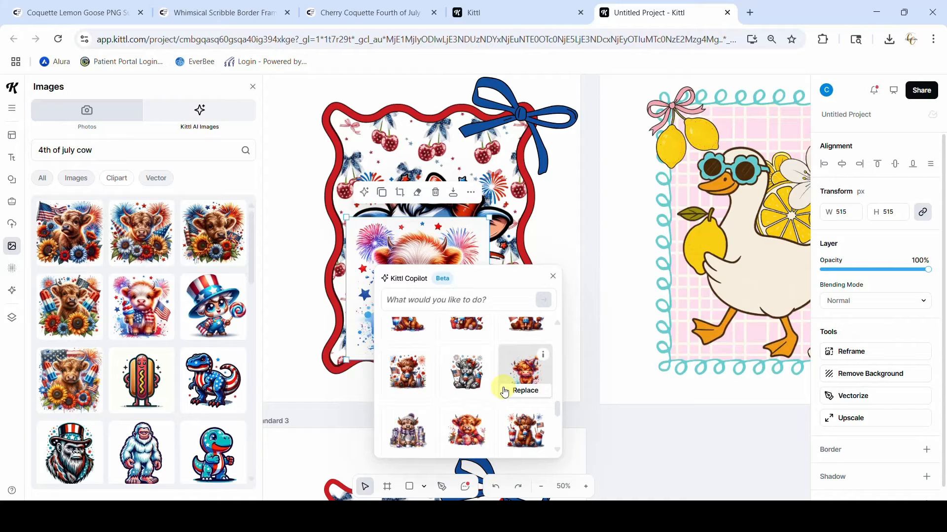
pyautogui.click(468, 377)
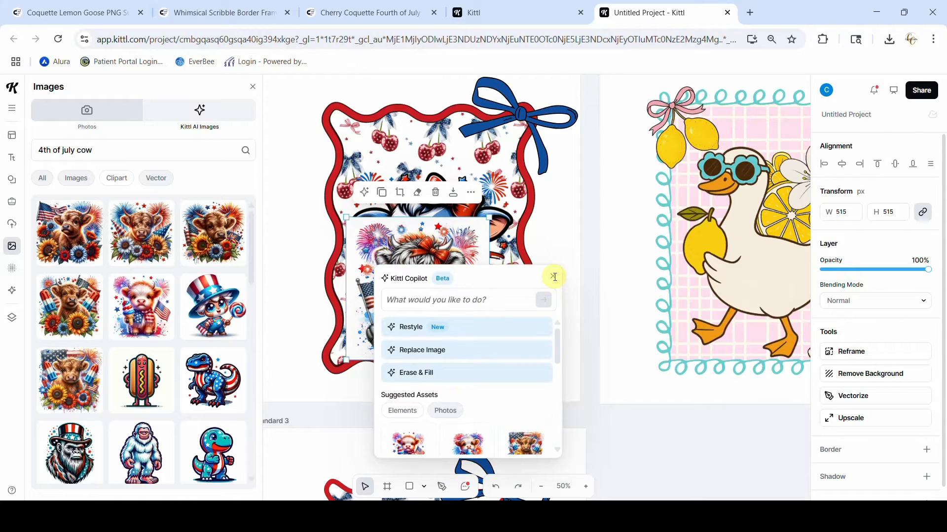
pyautogui.click(553, 279)
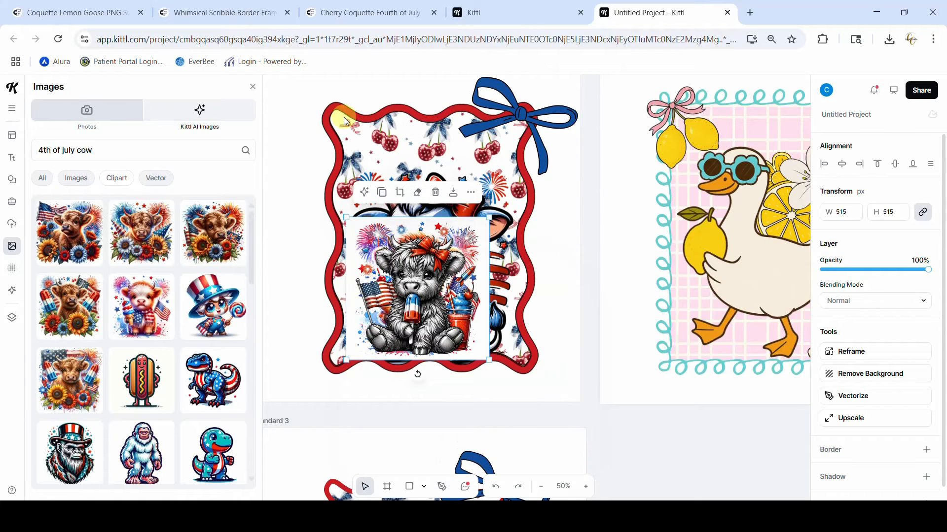
pyautogui.click(250, 88)
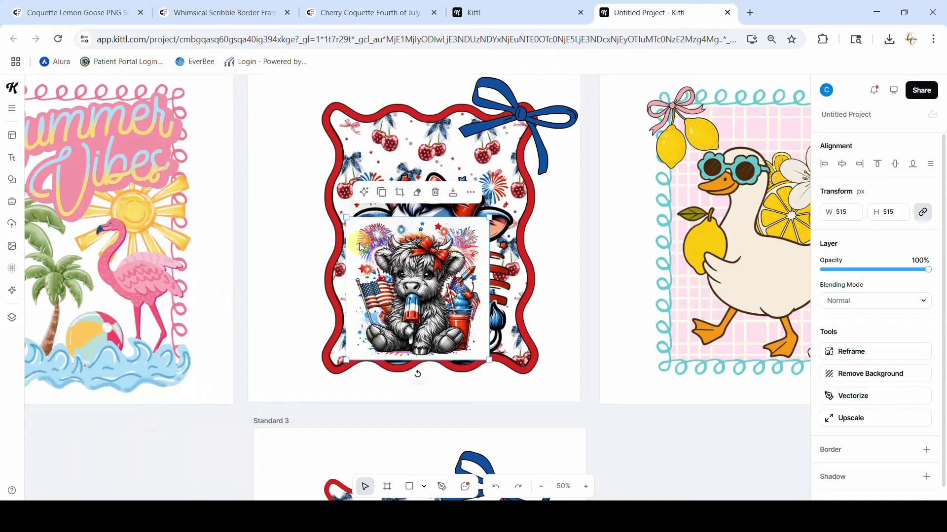
# Move the grey highland calf to the empty space beside Standard 3 and delete the reddish calf from the finished cow design
pyautogui.moveTo(333, 377); pyautogui.dragTo(151, 401)
pyautogui.scroll(-2, 152, 401)
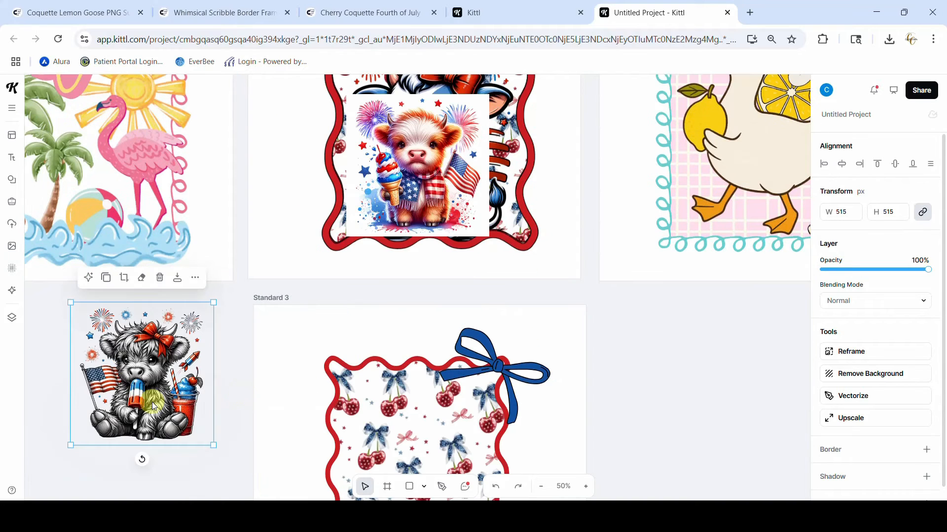
pyautogui.click(437, 159)
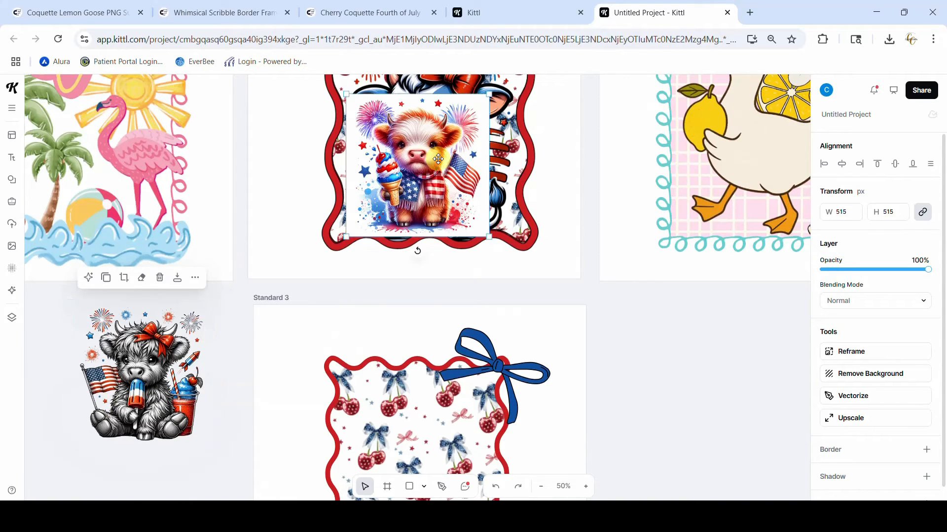
pyautogui.press('Delete')
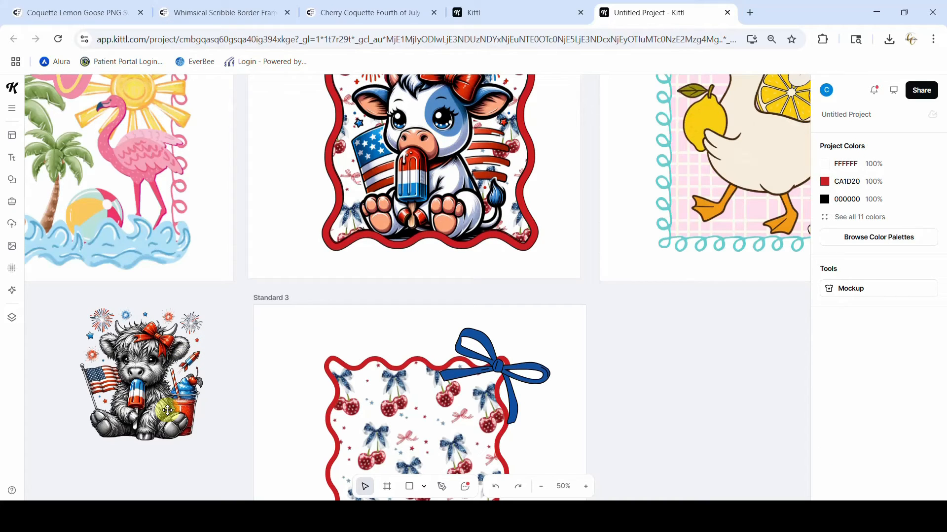
# Search the Kittl AI images for "4th of july cow" and place the reddish calf with ice cream and flag on the canvas
pyautogui.scroll(-3, 168, 411)
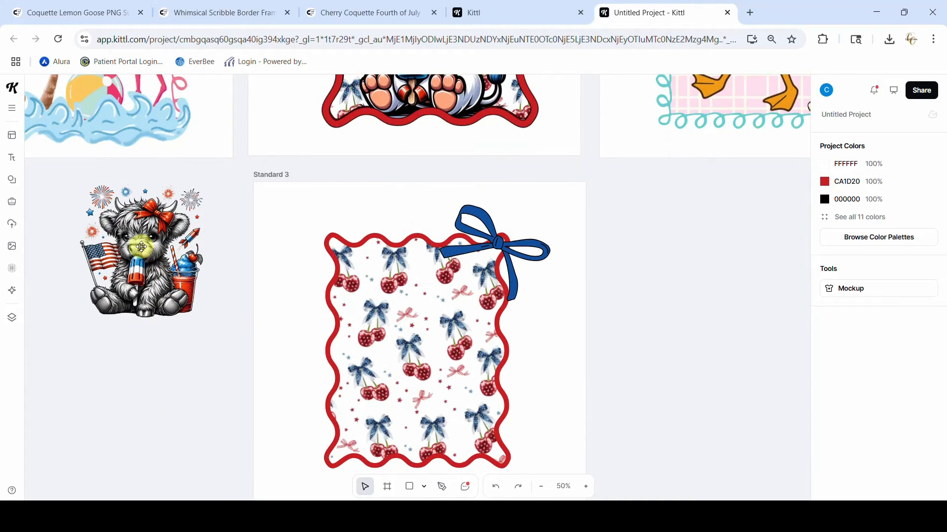
pyautogui.scroll(3, 159, 319)
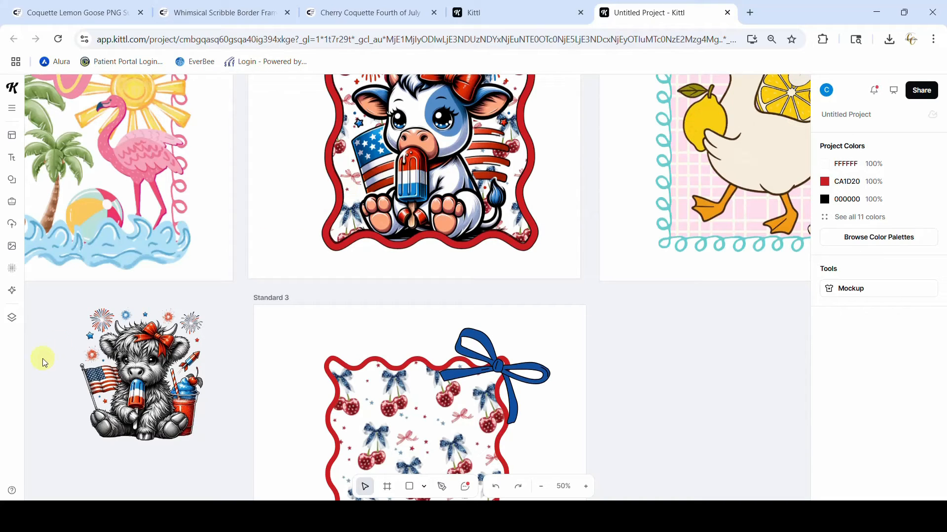
pyautogui.click(13, 247)
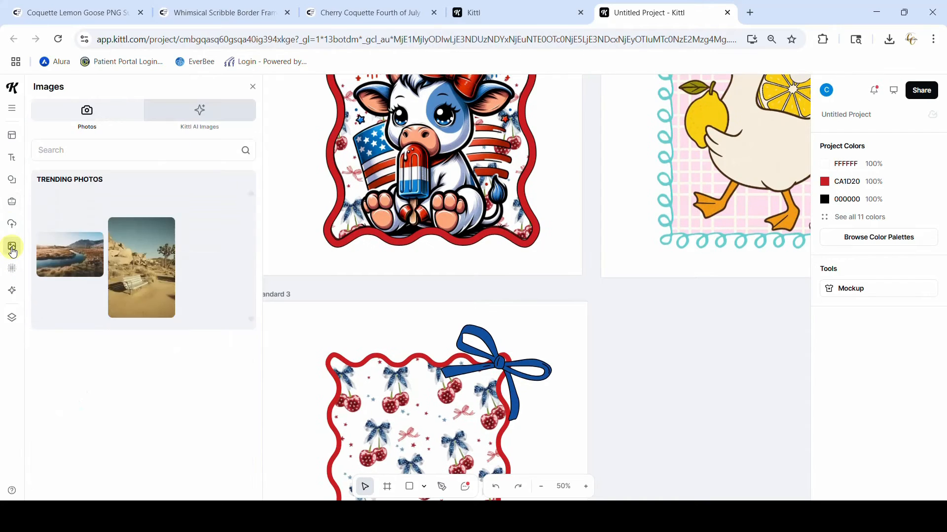
pyautogui.click(202, 120)
pyautogui.click(144, 153)
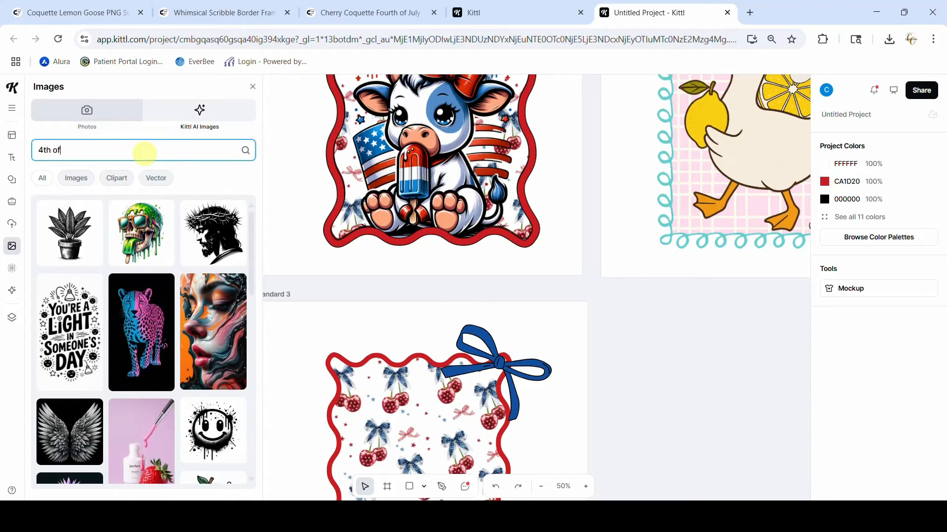
pyautogui.write('4th of july cow')
pyautogui.press('Return')
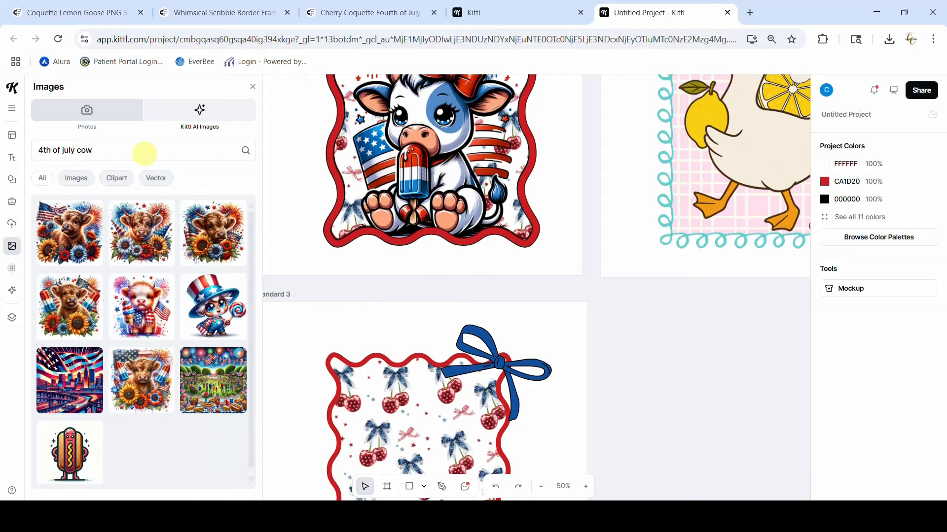
pyautogui.click(147, 274)
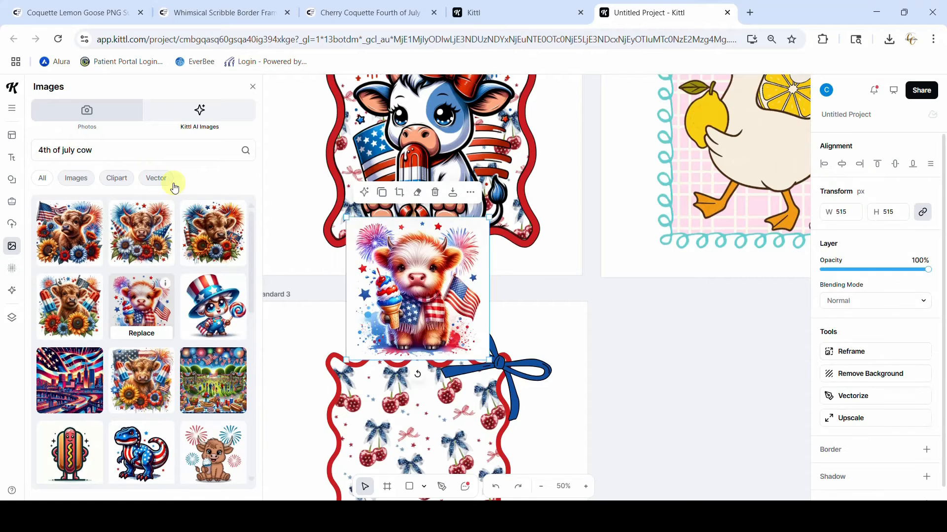
# Remove the reddish calf's background in the empty area beside Standard 3 and delete the image
pyautogui.click(252, 87)
pyautogui.moveTo(405, 291); pyautogui.dragTo(254, 430)
pyautogui.scroll(-2, 288, 363)
pyautogui.scroll(-4, 288, 364)
pyautogui.moveTo(290, 116); pyautogui.dragTo(165, 353)
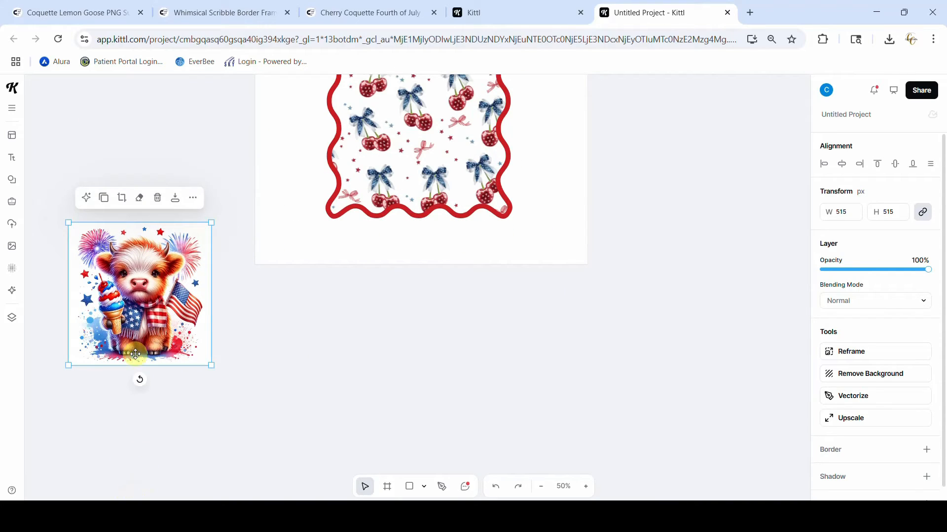
pyautogui.click(856, 378)
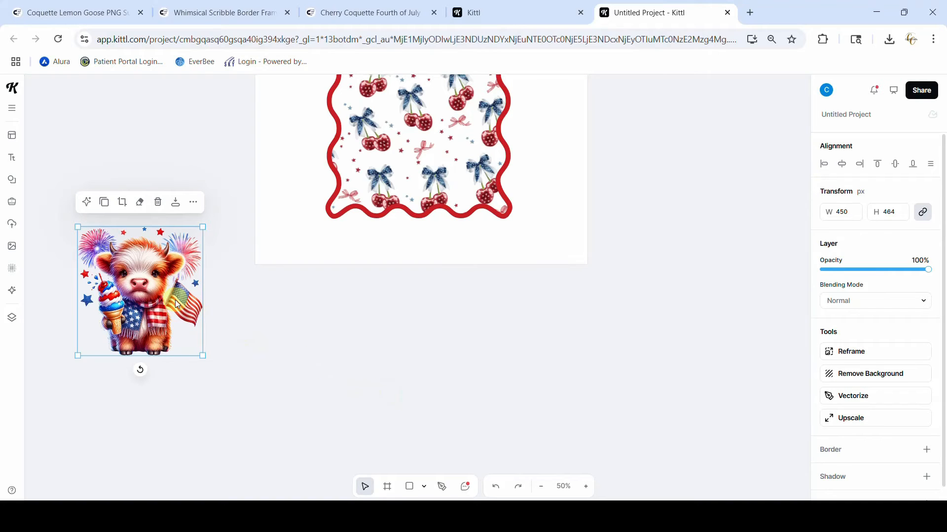
pyautogui.press('Delete')
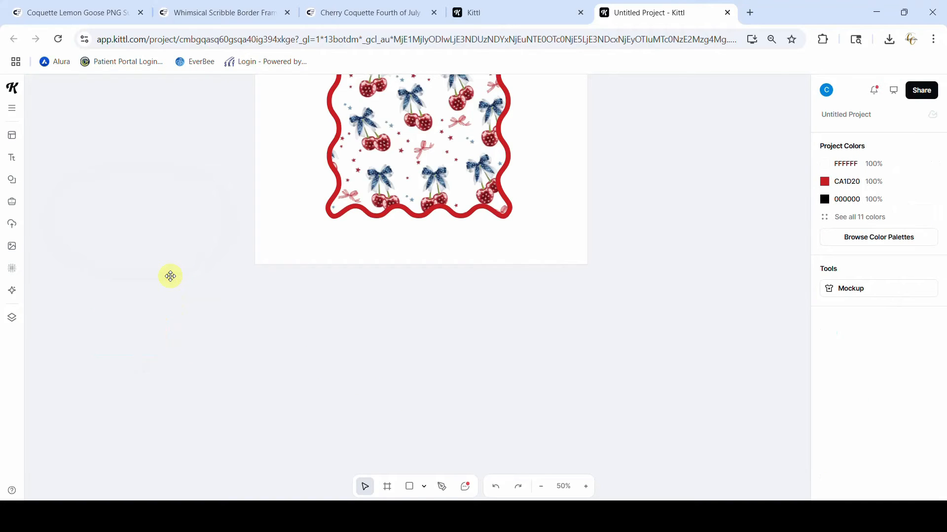
# Move the grey highland calf onto the lower part of the red-framed cherry background in Standard 3
pyautogui.scroll(5, 170, 276)
pyautogui.moveTo(144, 240); pyautogui.dragTo(483, 377)
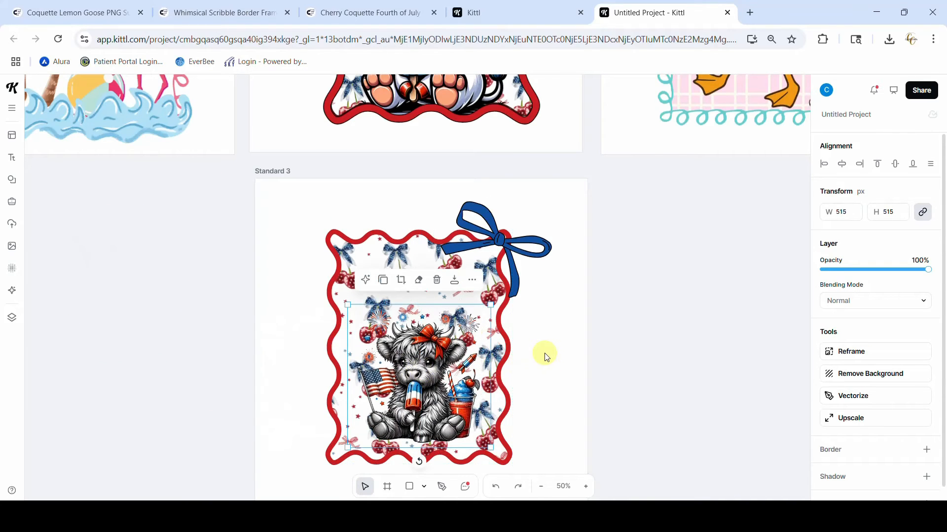
pyautogui.scroll(5, 546, 365)
pyautogui.scroll(-10, 412, 308)
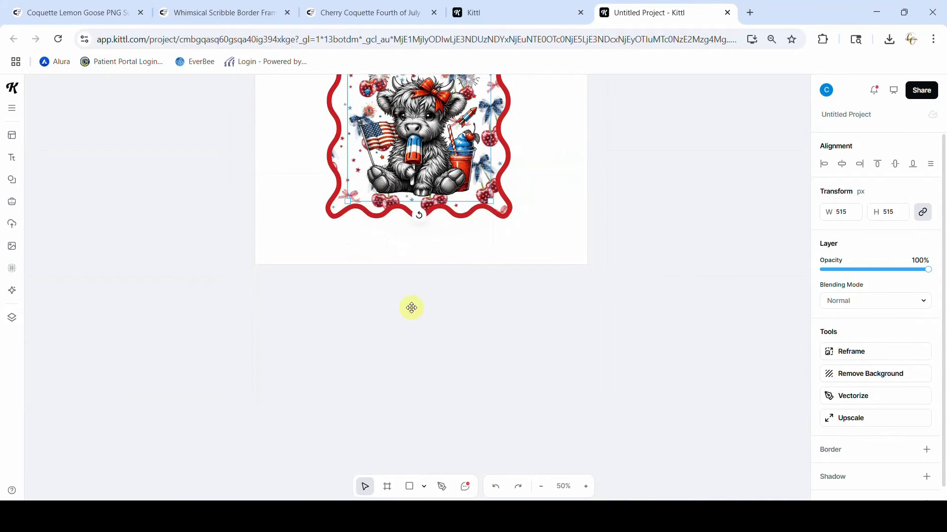
# Enlarge the grey highland calf to about 688 × 688 px and center it with its feet on the frame's bottom edge
pyautogui.click(586, 488)
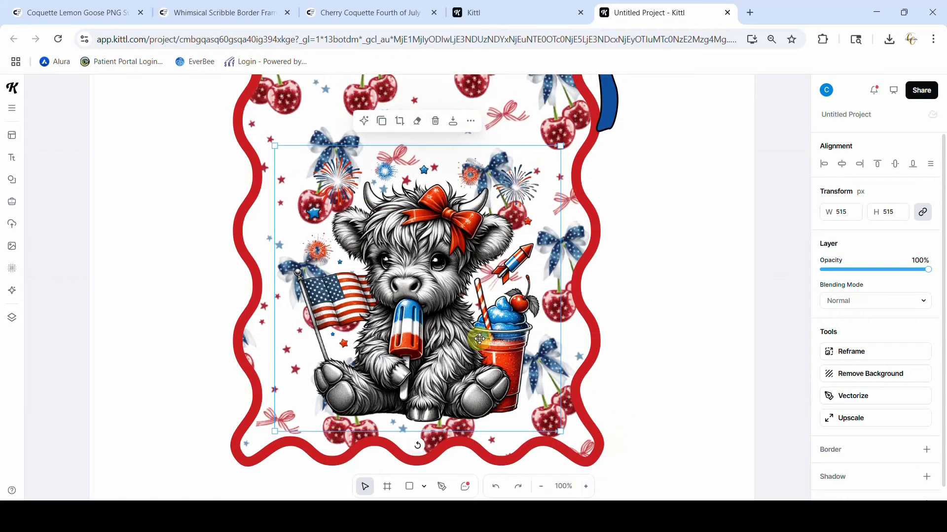
pyautogui.moveTo(435, 356); pyautogui.dragTo(427, 399)
pyautogui.moveTo(552, 191); pyautogui.dragTo(622, 120)
pyautogui.moveTo(462, 319); pyautogui.dragTo(429, 317)
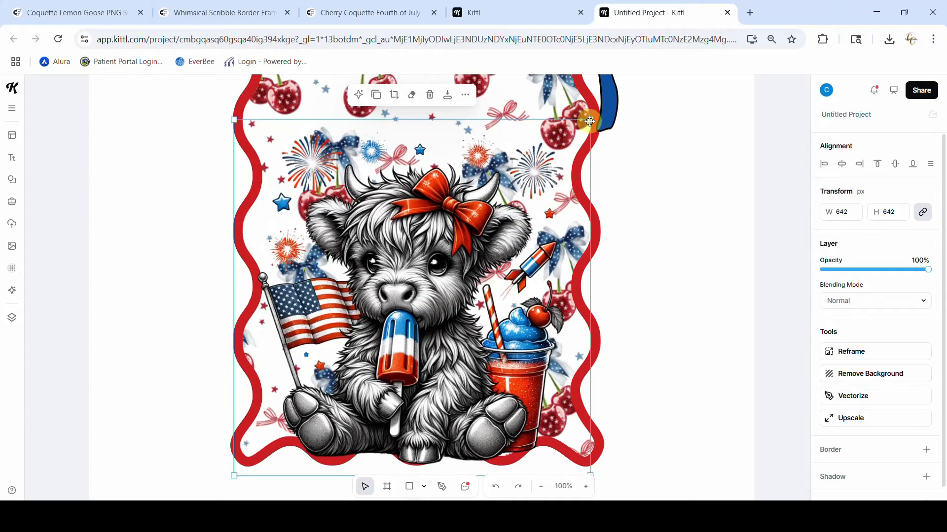
pyautogui.moveTo(590, 119); pyautogui.dragTo(615, 94)
pyautogui.moveTo(507, 187); pyautogui.dragTo(495, 189)
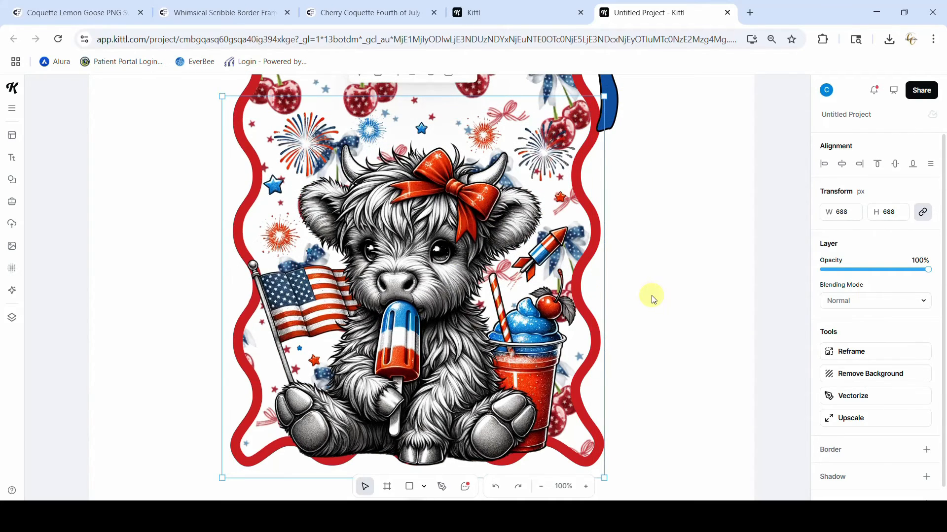
# Erase the parts of the grey calf's feet that extend past the frame's wavy bottom edge, using eraser size 25
pyautogui.scroll(-5, 651, 298)
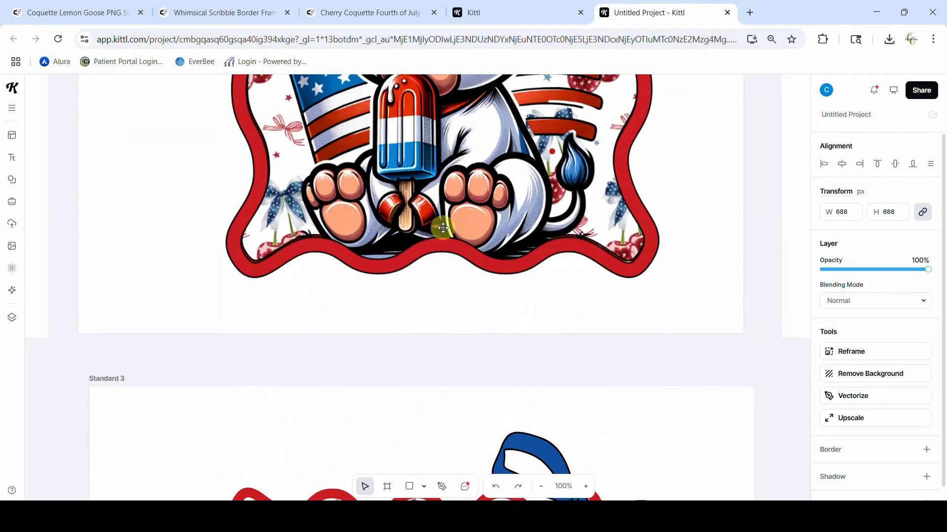
pyautogui.scroll(-8, 492, 297)
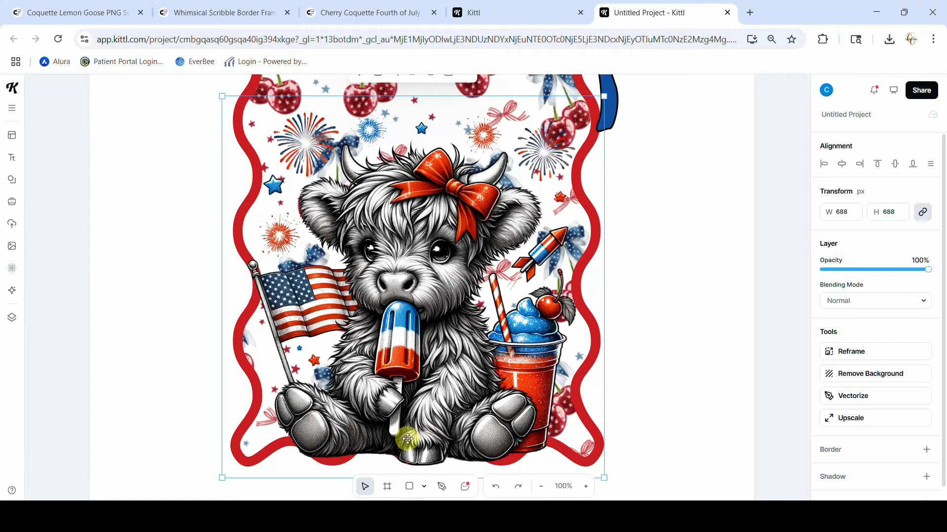
pyautogui.scroll(3, 407, 438)
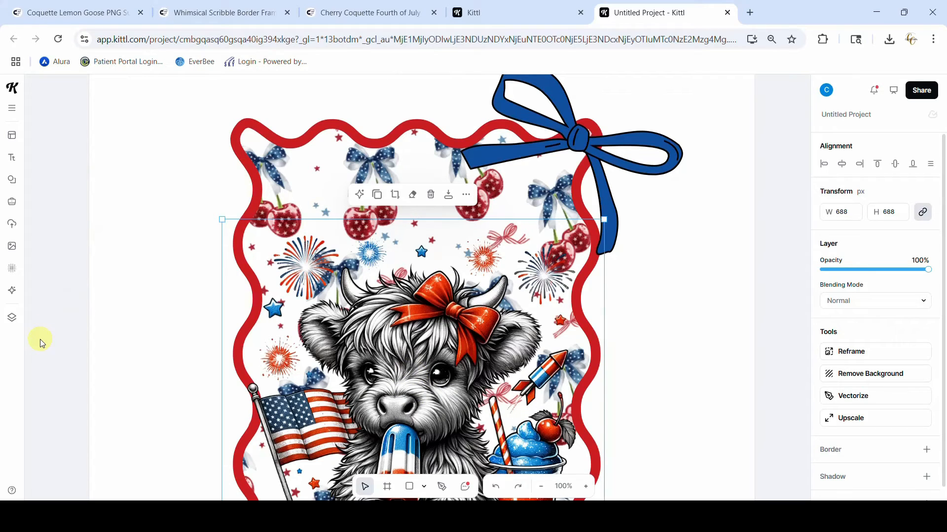
pyautogui.click(413, 196)
pyautogui.scroll(-5, 413, 197)
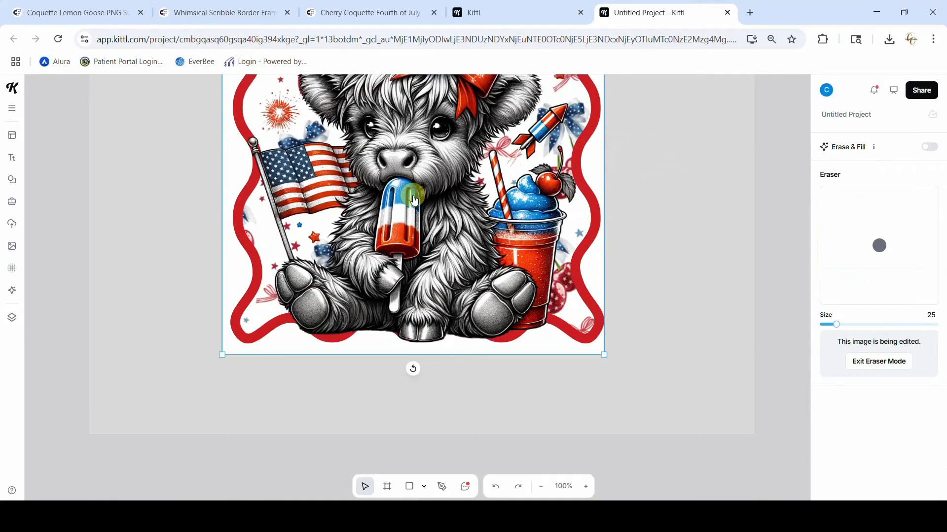
pyautogui.moveTo(296, 334)
pyautogui.mouseDown()
pyautogui.moveTo(348, 338)
pyautogui.moveTo(395, 327)
pyautogui.moveTo(392, 339)
pyautogui.mouseUp()
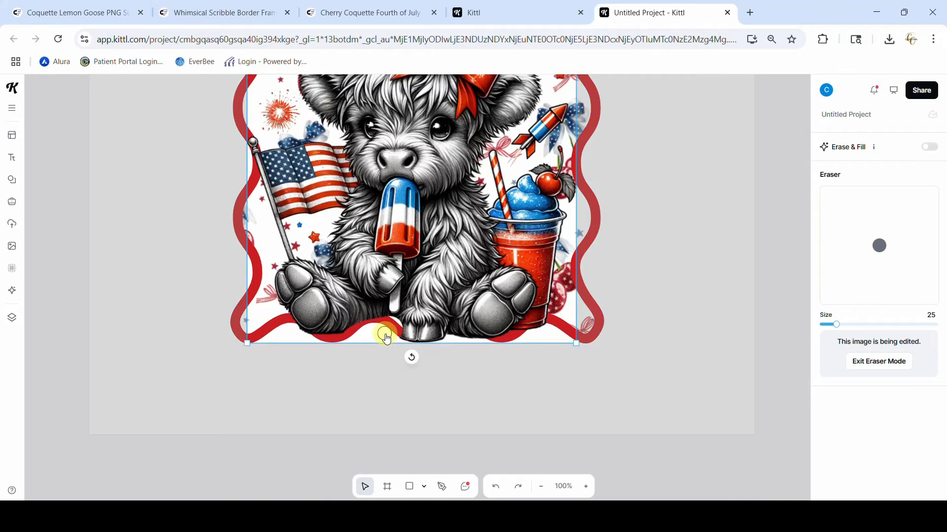
pyautogui.moveTo(386, 338)
pyautogui.mouseDown()
pyautogui.moveTo(351, 342)
pyautogui.moveTo(373, 333)
pyautogui.mouseUp()
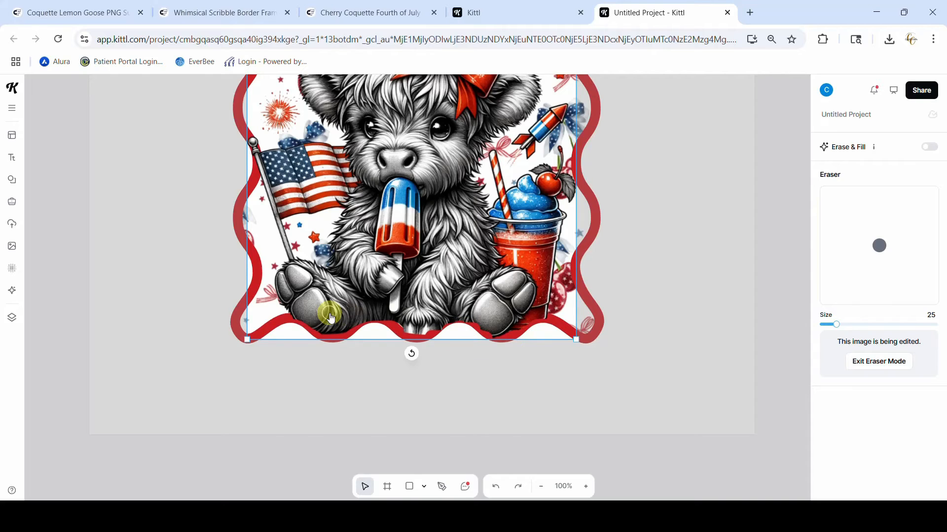
pyautogui.scroll(5, 338, 294)
pyautogui.click(412, 218)
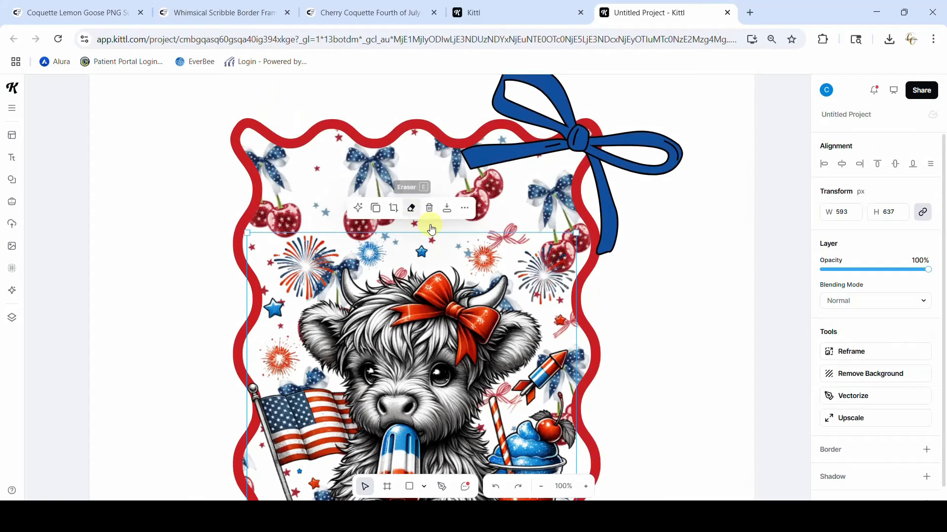
pyautogui.click(644, 309)
pyautogui.scroll(-3, 643, 309)
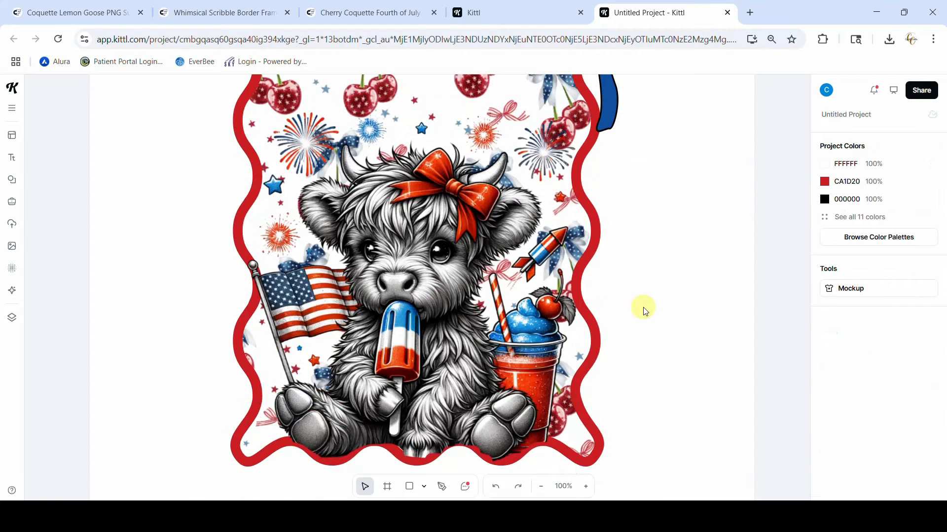
# Send the grey highland calf backward two levels so it sits behind the red wavy frame
pyautogui.click(434, 291)
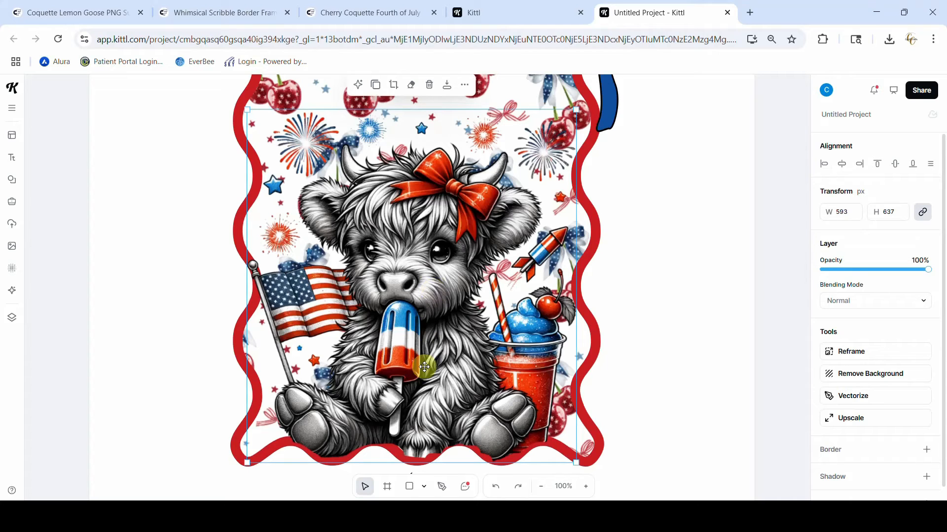
pyautogui.click(464, 87)
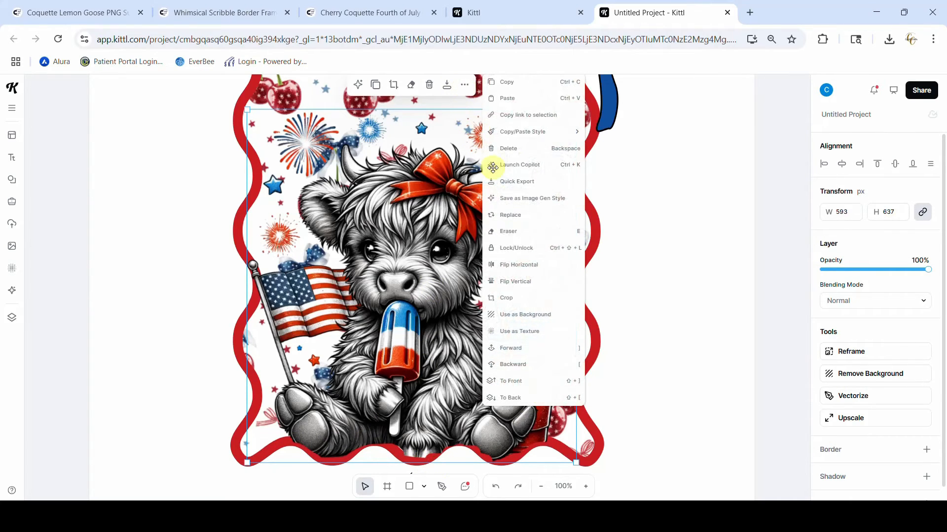
pyautogui.click(515, 369)
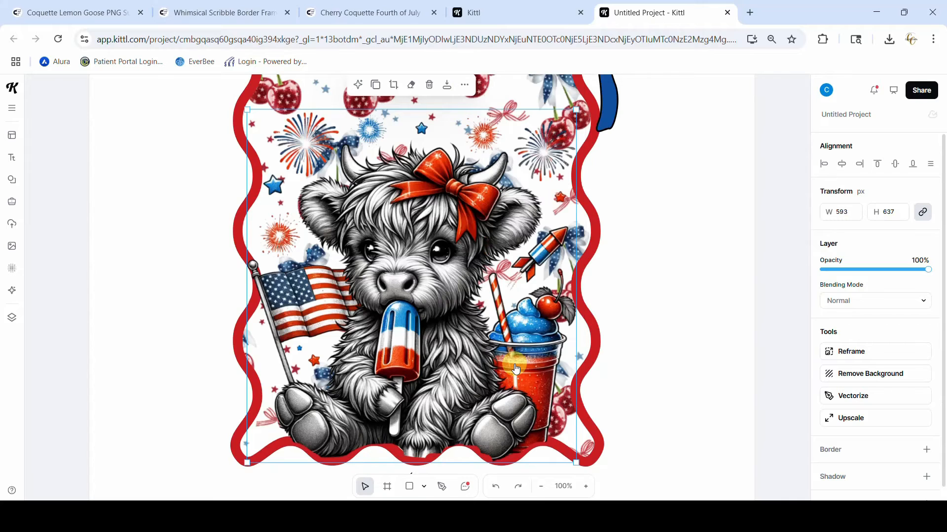
pyautogui.click(465, 87)
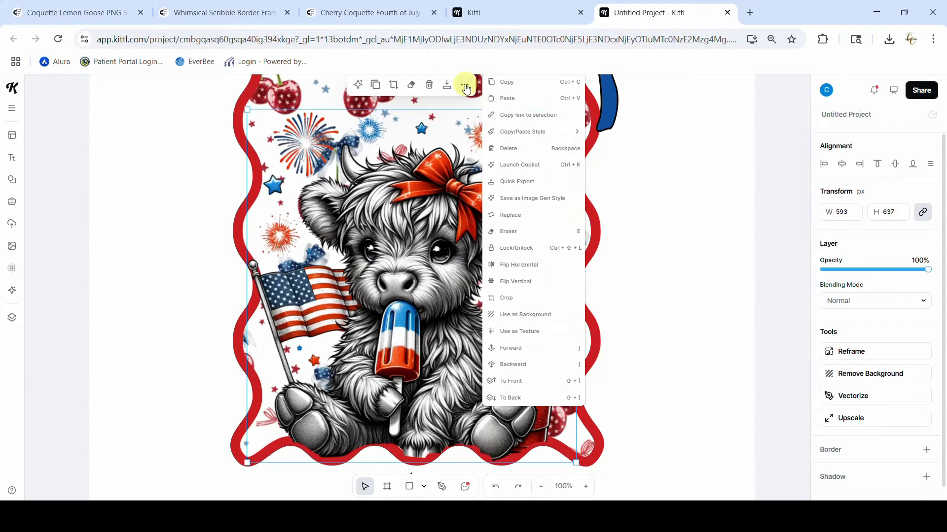
pyautogui.click(516, 369)
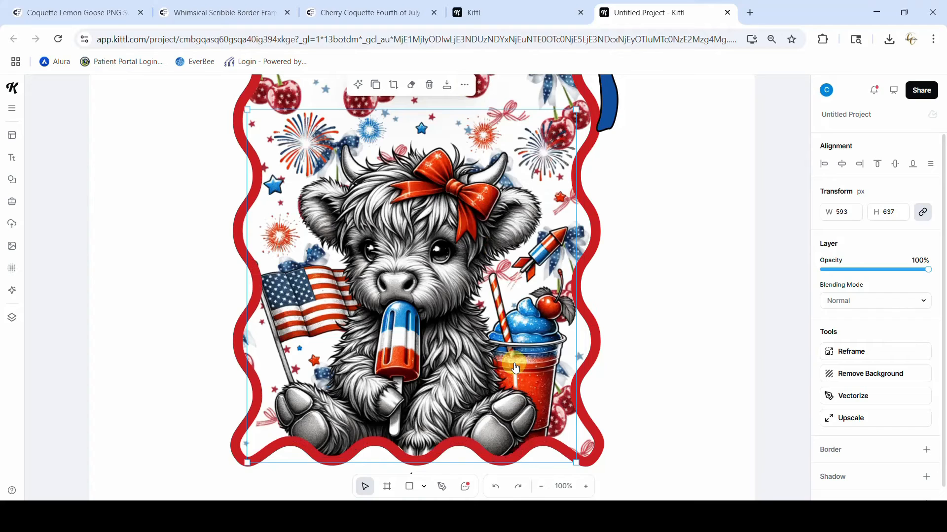
pyautogui.click(652, 365)
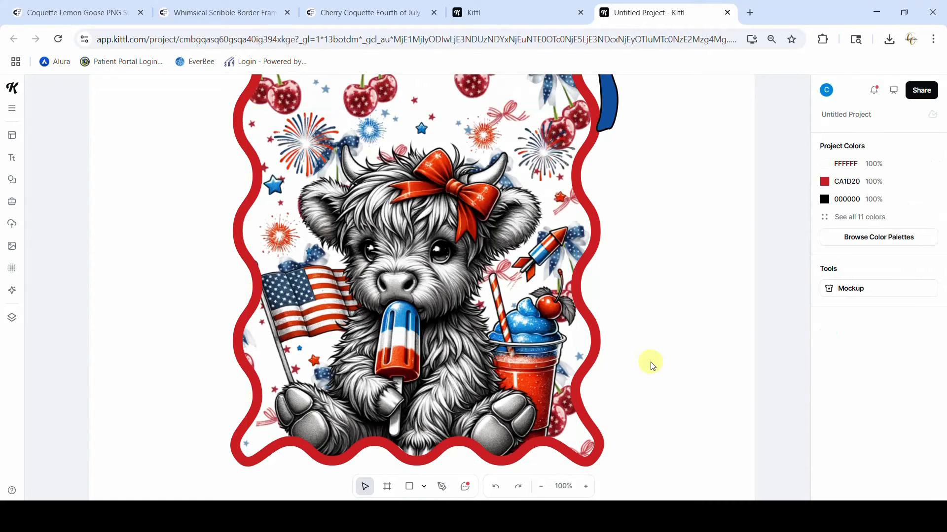
# Review the finished calf, cow and goose designs and the pink plaid pattern above Standard 1
pyautogui.click(544, 487)
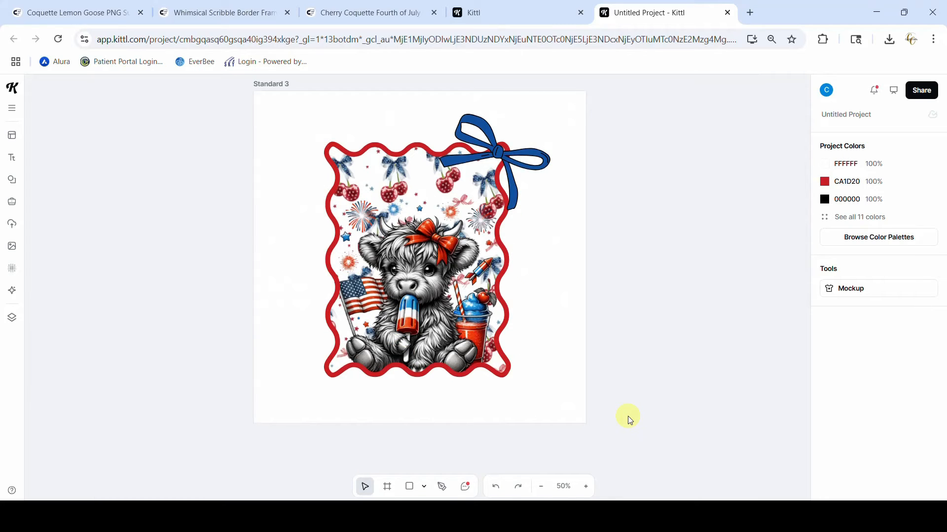
pyautogui.hscroll(10, 630, 421)
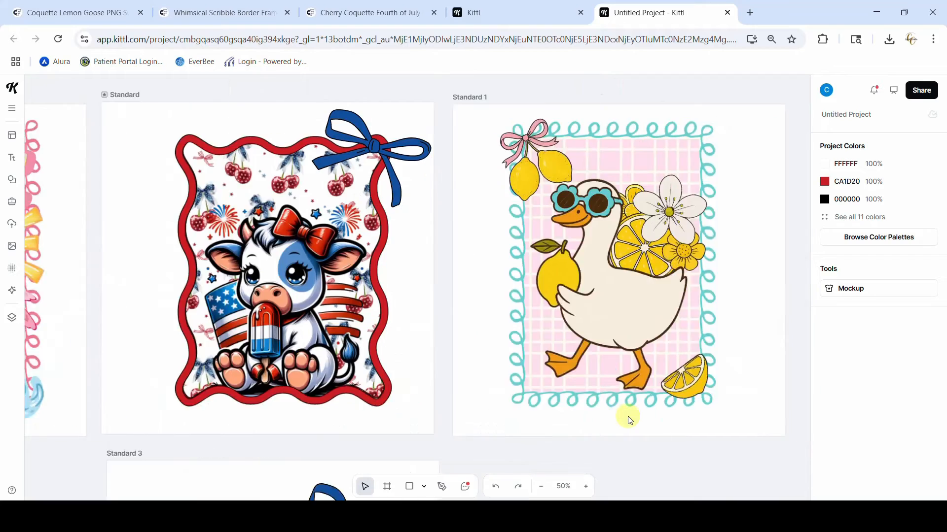
pyautogui.hscroll(-3, 629, 421)
pyautogui.hscroll(-1, 630, 420)
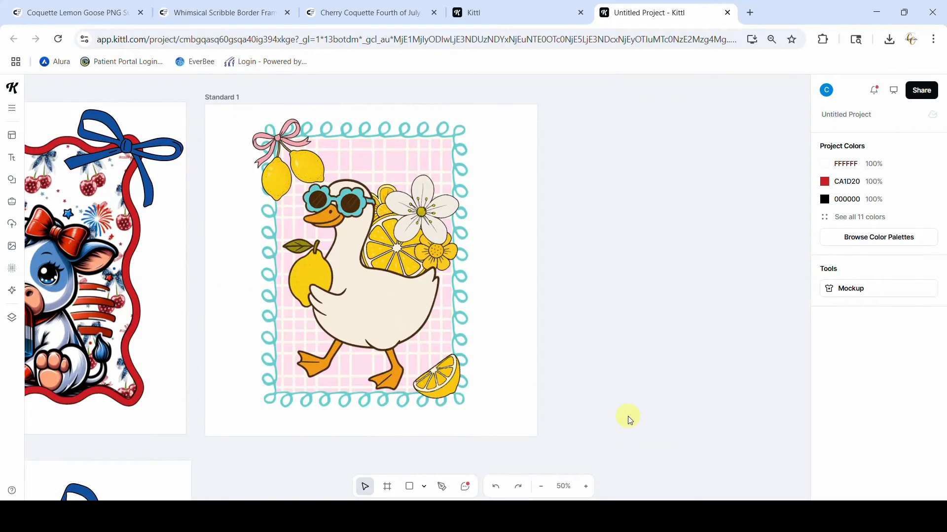
pyautogui.scroll(5, 629, 421)
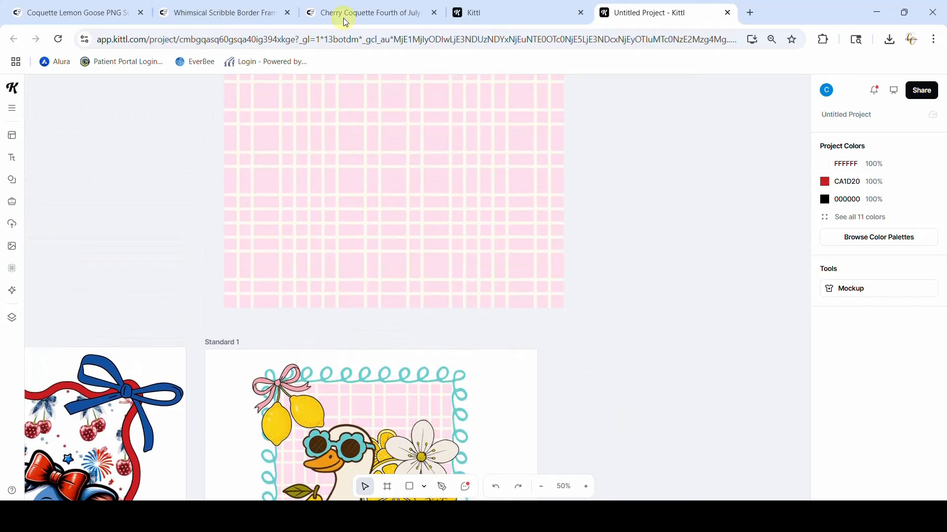
pyautogui.scroll(3, 399, 186)
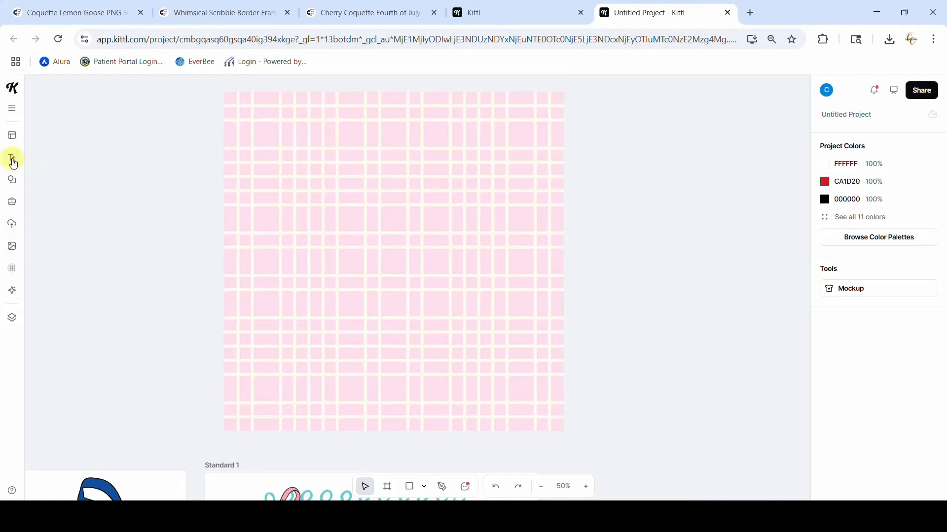
# Search the elements library for "striped background" and browse the results for a usable pattern
pyautogui.click(13, 179)
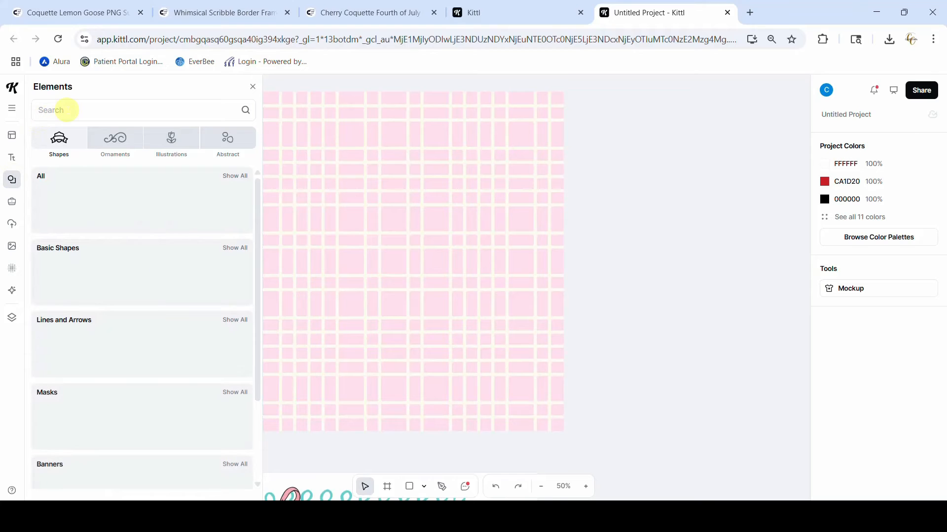
pyautogui.write('strip')
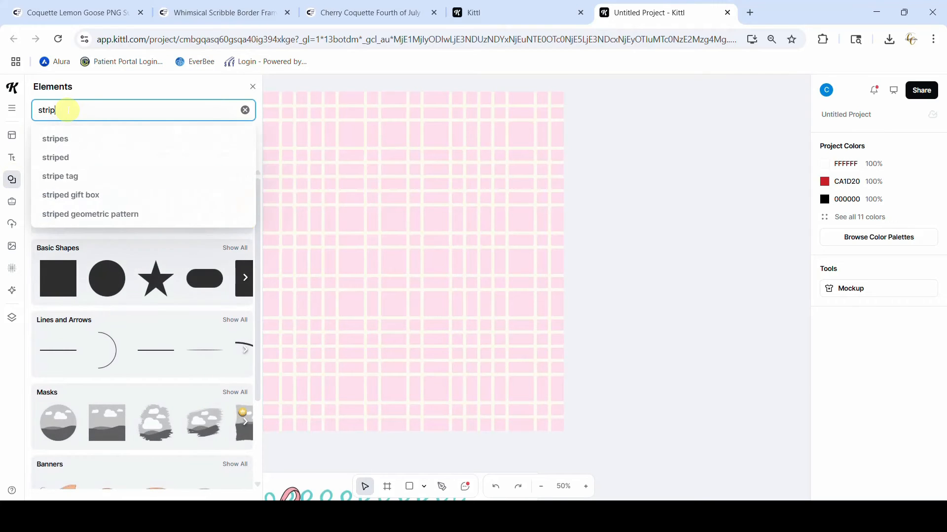
pyautogui.write('ed backgro')
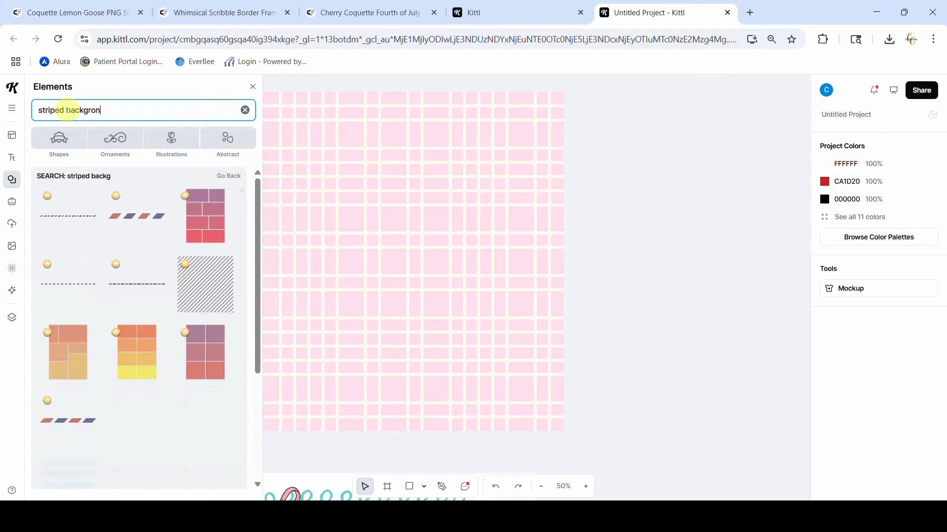
pyautogui.write('und')
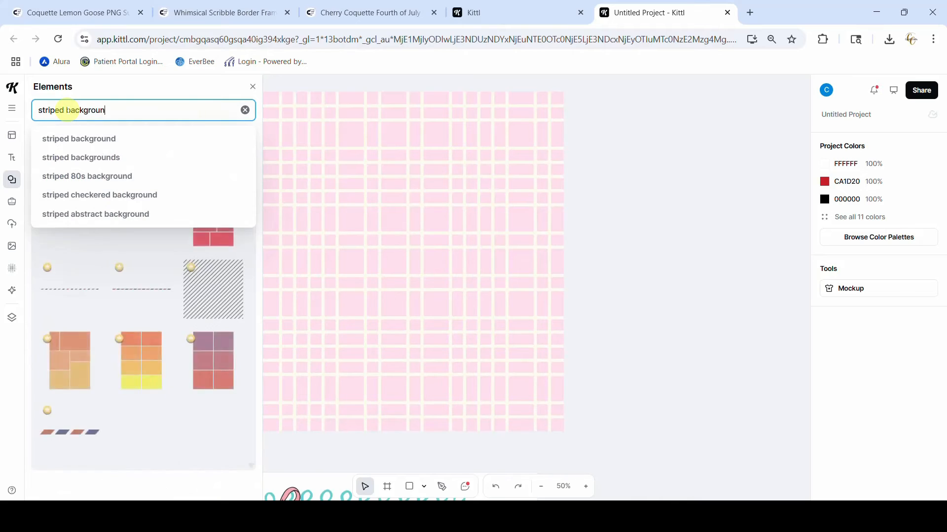
pyautogui.scroll(-5, 108, 360)
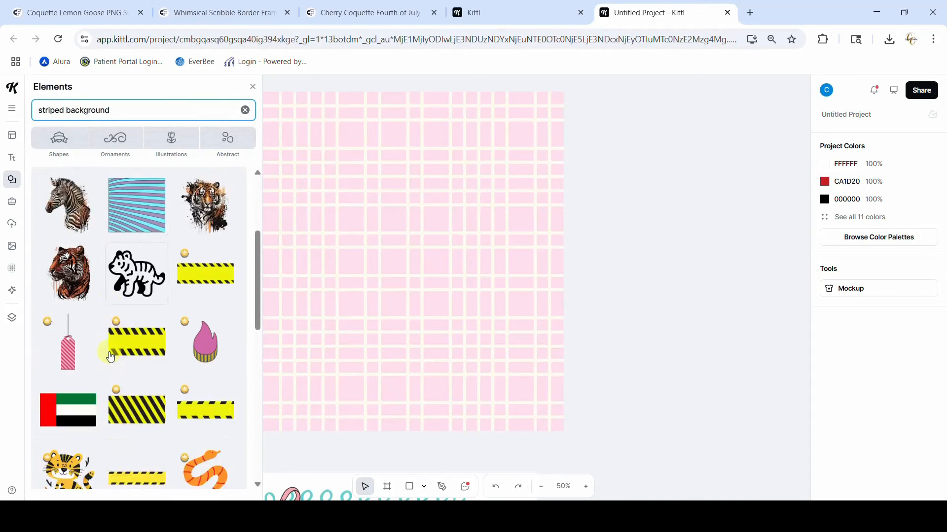
pyautogui.scroll(-10, 110, 355)
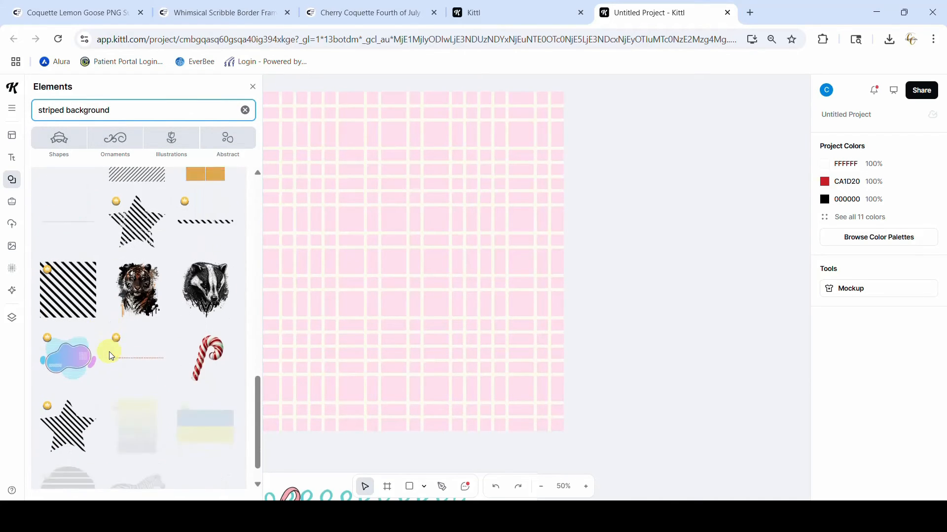
pyautogui.scroll(-10, 110, 356)
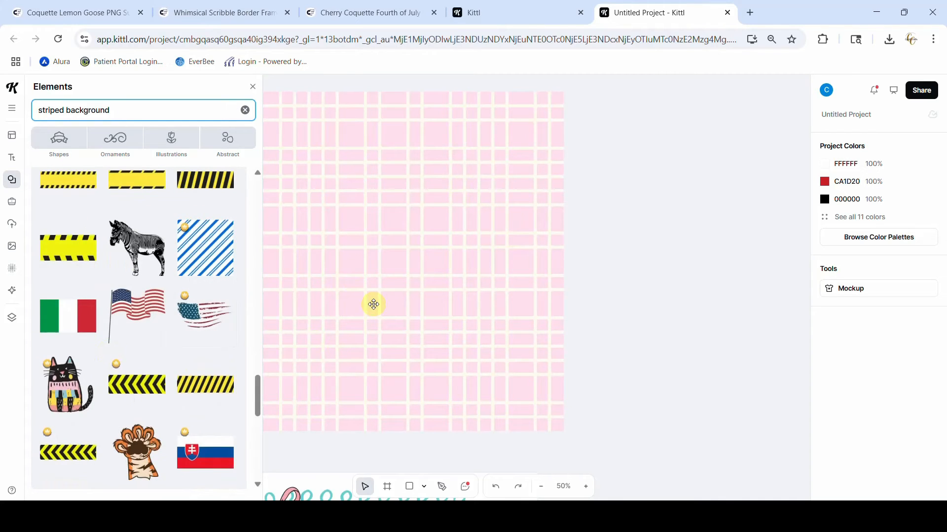
pyautogui.click(253, 86)
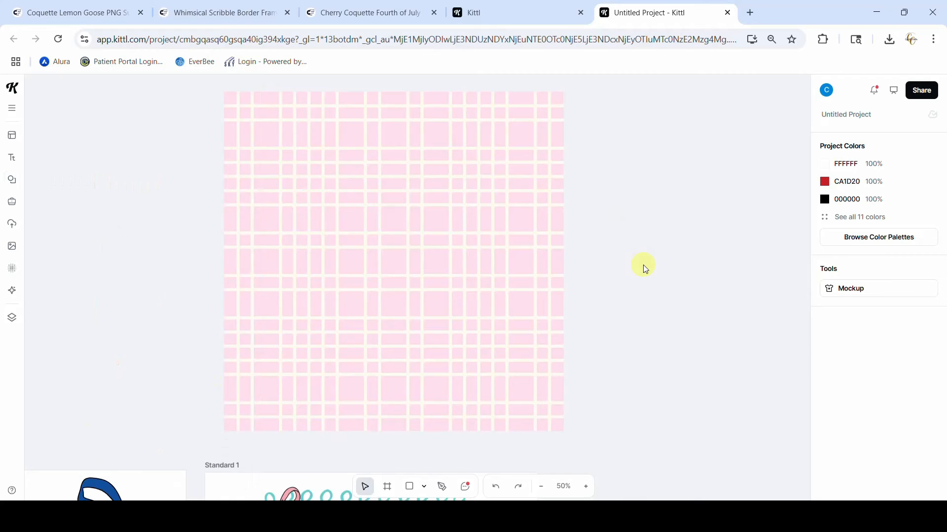
# Compare the separate pink plaid pattern with the background of the lemon goose design in Standard 1
pyautogui.scroll(-5, 643, 265)
pyautogui.scroll(2, 642, 264)
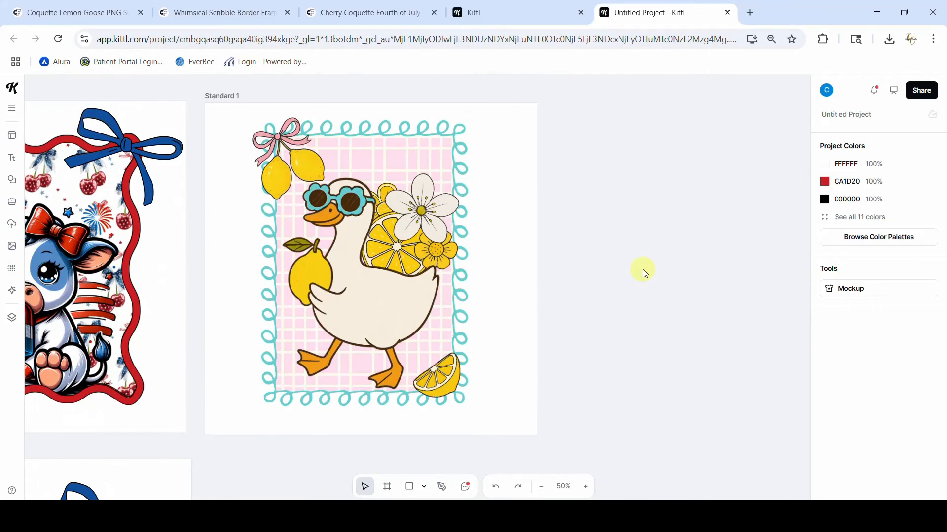
pyautogui.scroll(5, 644, 273)
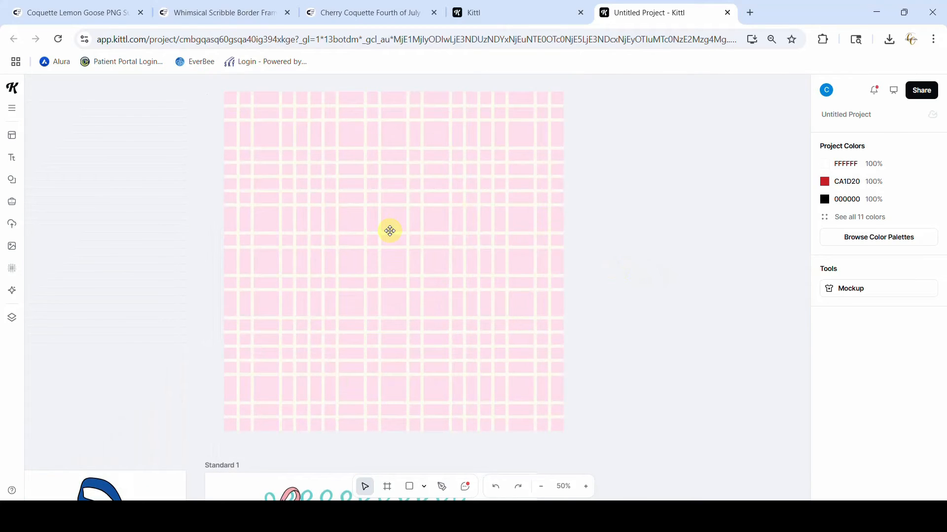
pyautogui.click(390, 231)
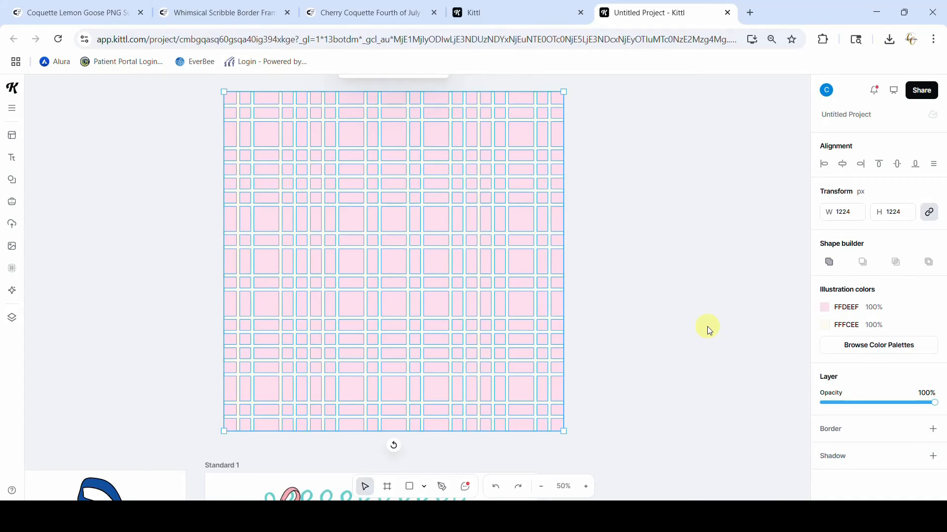
pyautogui.scroll(-5, 708, 330)
pyautogui.scroll(-3, 708, 330)
pyautogui.scroll(3, 707, 330)
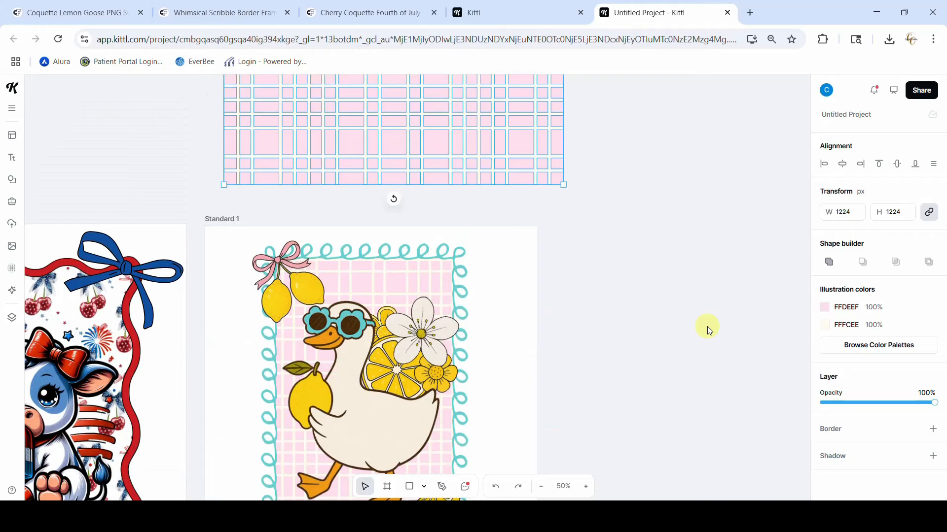
pyautogui.click(707, 327)
pyautogui.scroll(-3, 629, 237)
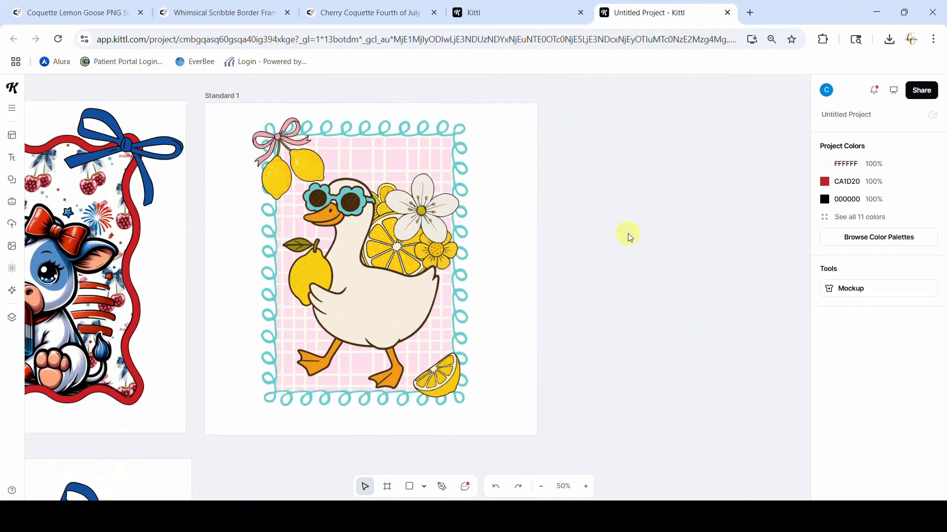
pyautogui.scroll(5, 628, 237)
pyautogui.scroll(-5, 628, 256)
# Place the uploaded pink plaid image with the green loop frame on Standard 1 and enlarge it to 1200 × 1200 px
pyautogui.click(13, 228)
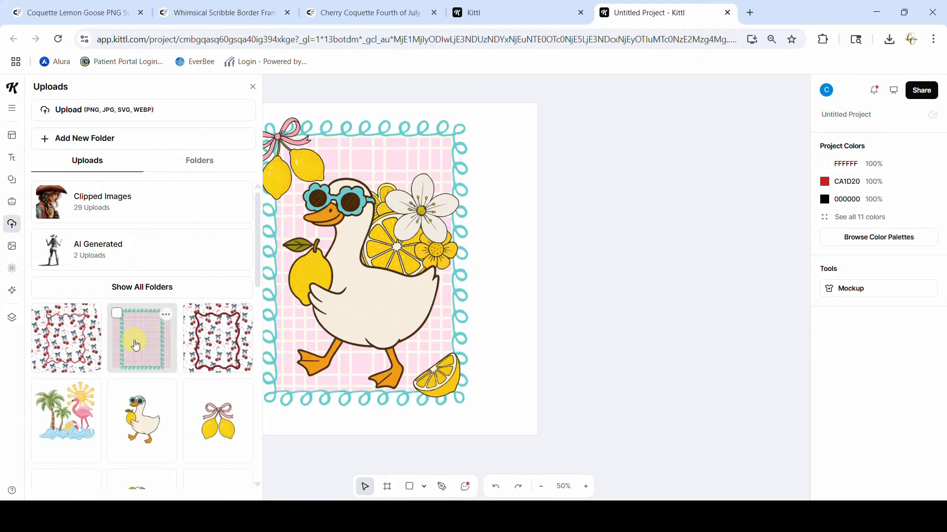
pyautogui.click(136, 345)
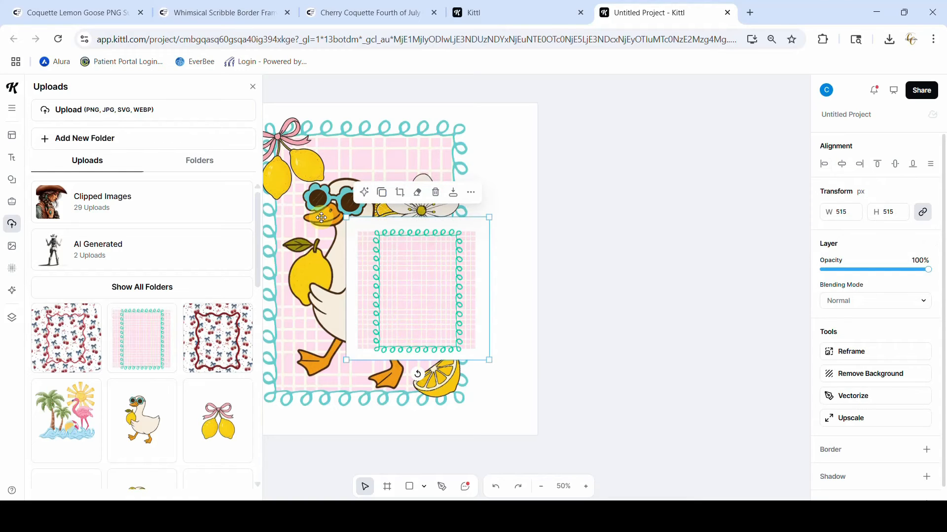
pyautogui.click(253, 89)
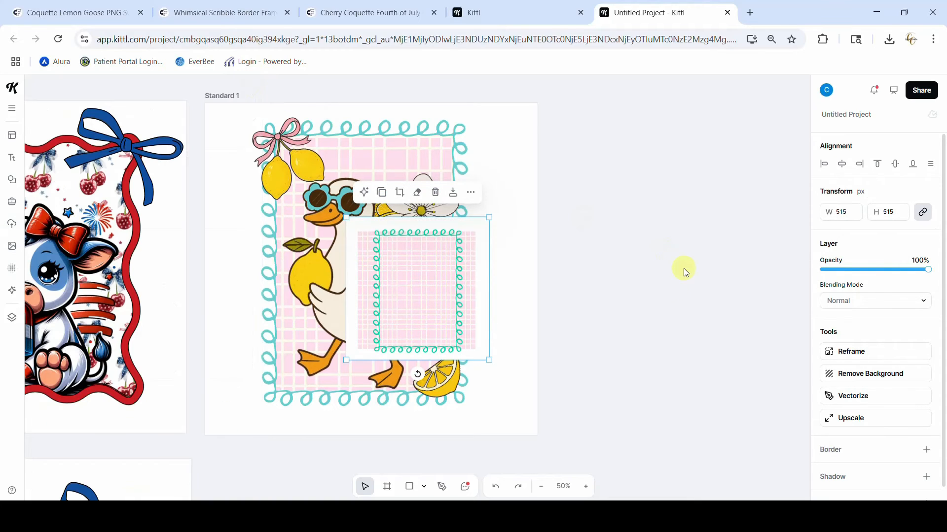
pyautogui.moveTo(425, 295); pyautogui.dragTo(303, 186)
pyautogui.moveTo(309, 186); pyautogui.dragTo(285, 181)
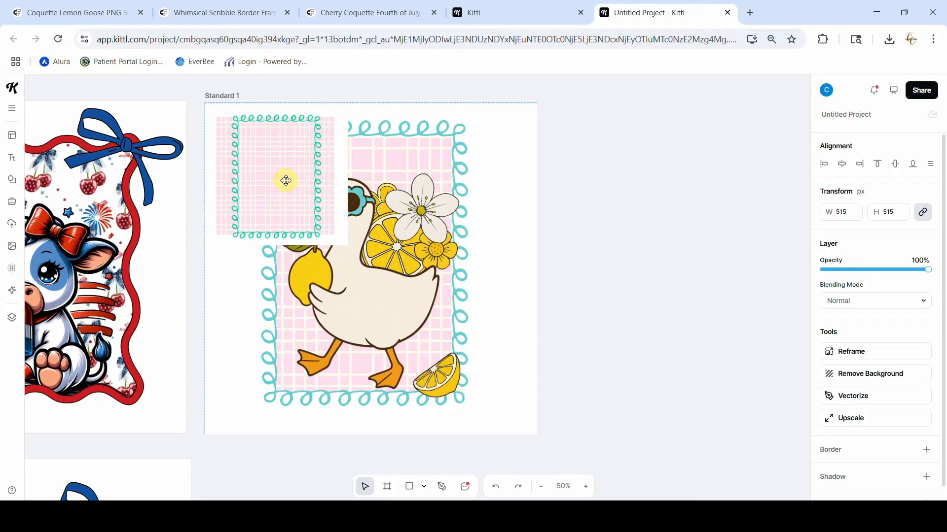
pyautogui.moveTo(286, 180); pyautogui.dragTo(286, 181)
pyautogui.moveTo(347, 245); pyautogui.dragTo(521, 449)
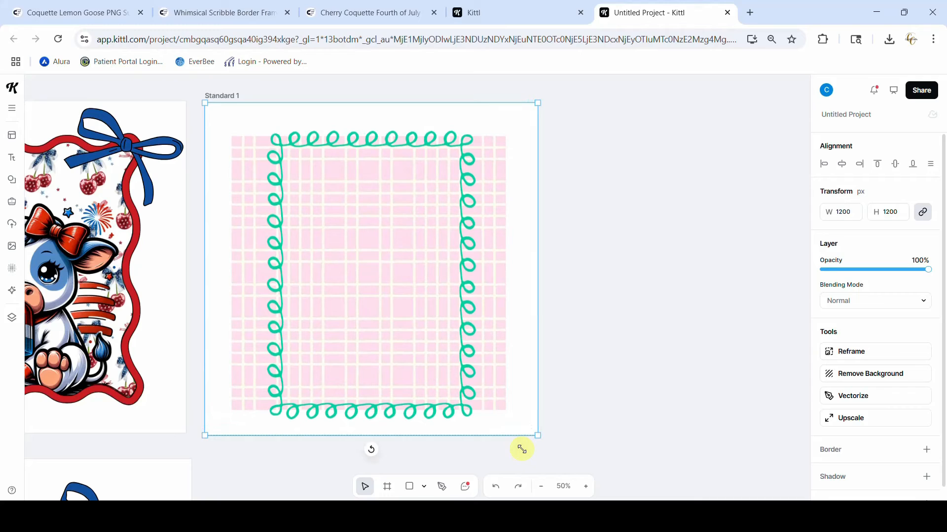
pyautogui.moveTo(522, 449); pyautogui.dragTo(521, 450)
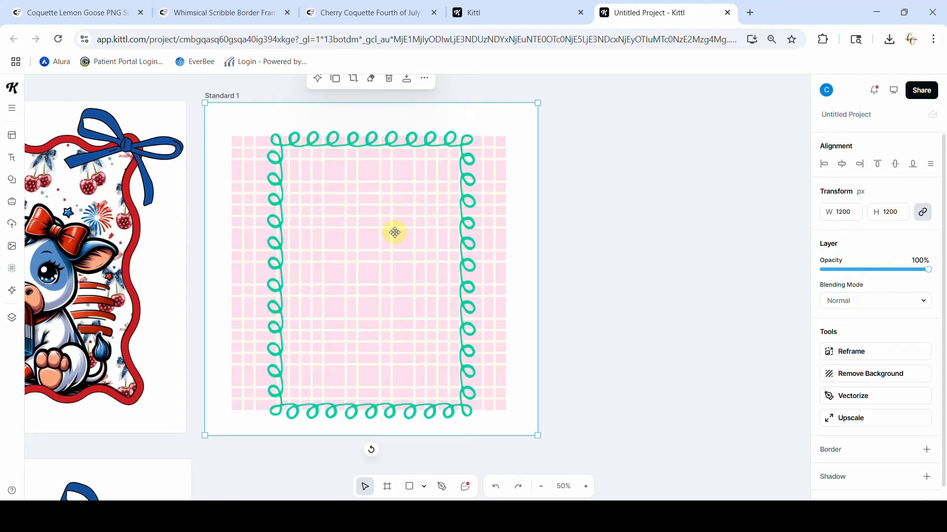
# Erase along the lower part of the green loops on the plaid image's top frame edge, using eraser size 25
pyautogui.click(371, 80)
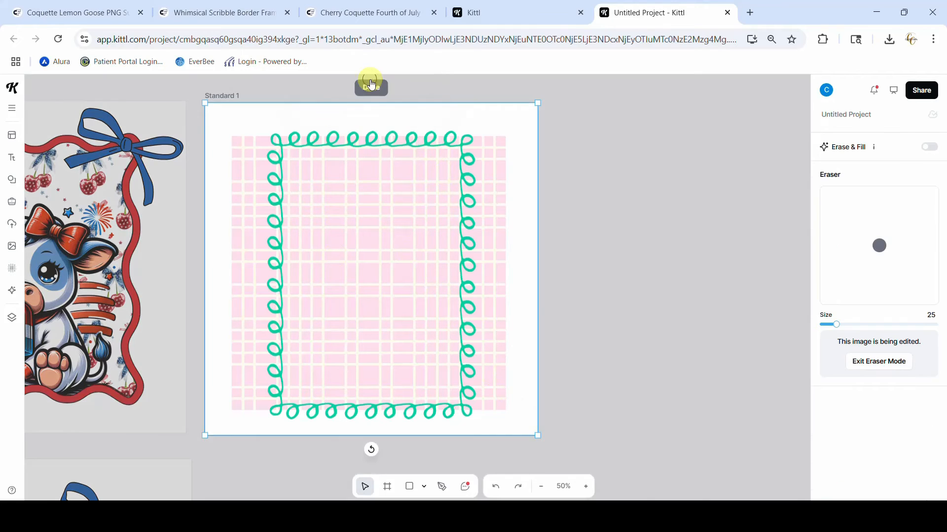
pyautogui.click(586, 487)
pyautogui.click(586, 488)
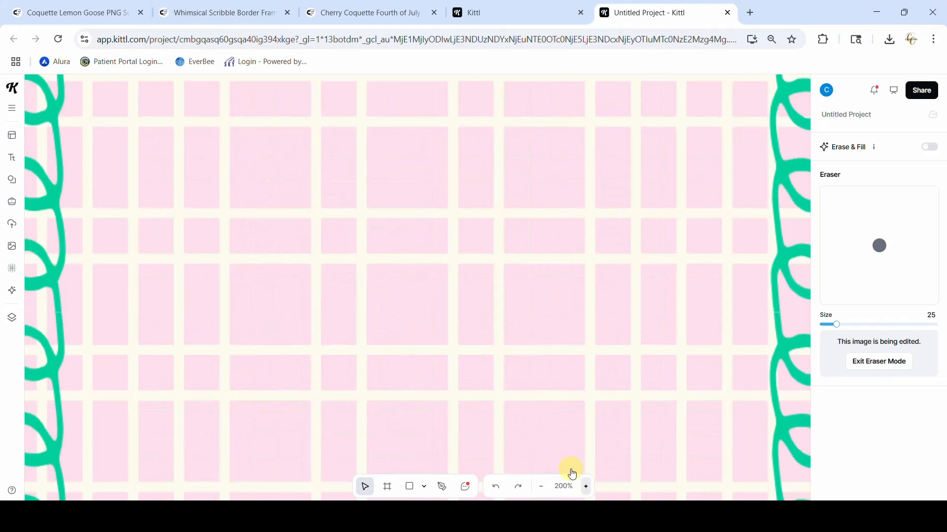
pyautogui.scroll(3, 513, 380)
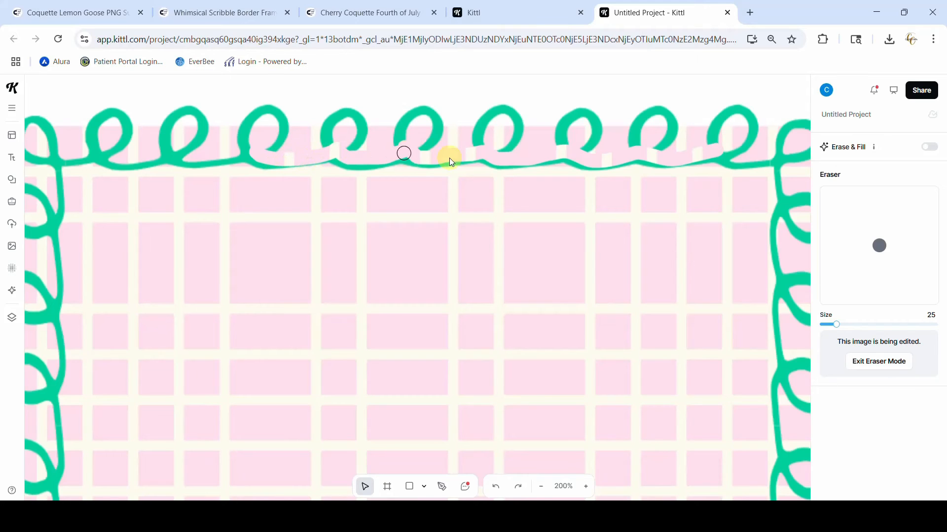
pyautogui.scroll(5, 501, 149)
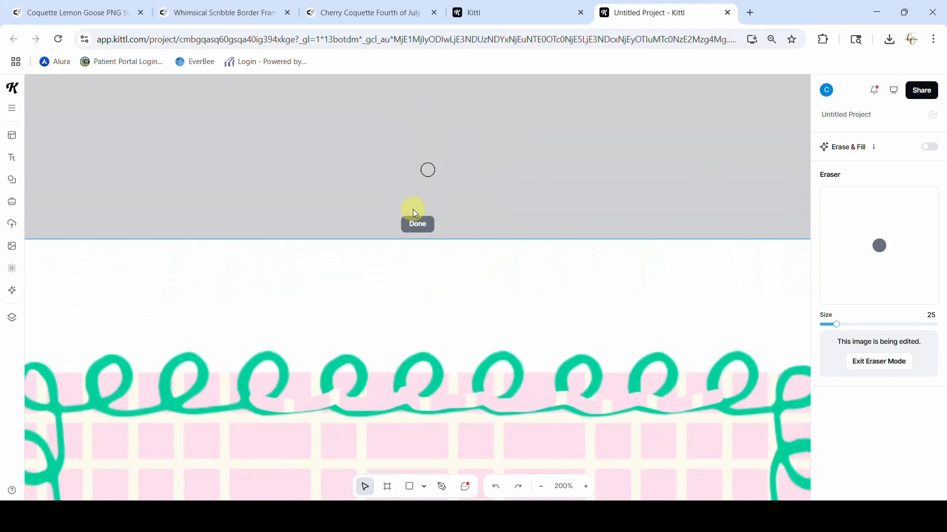
pyautogui.click(417, 223)
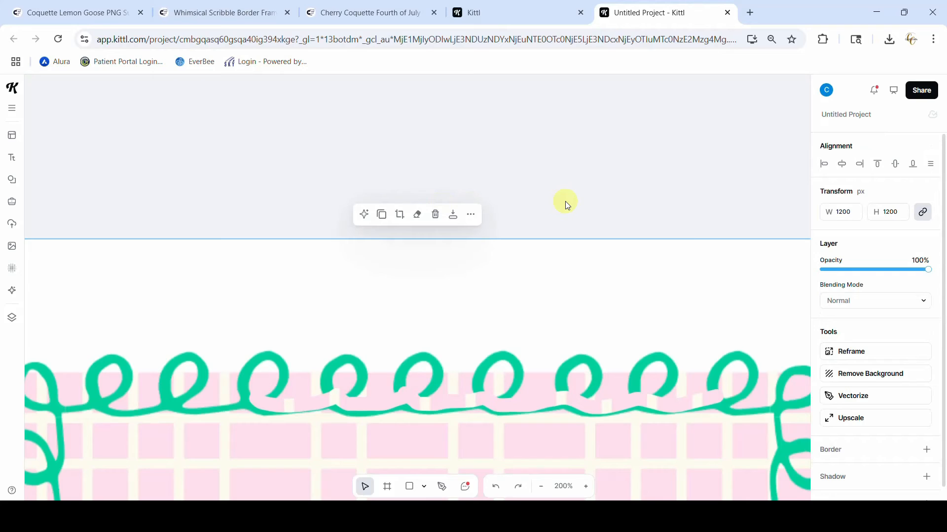
# Delete the green-framed pink plaid image covering the goose design in Standard 1
pyautogui.click(541, 487)
pyautogui.click(541, 486)
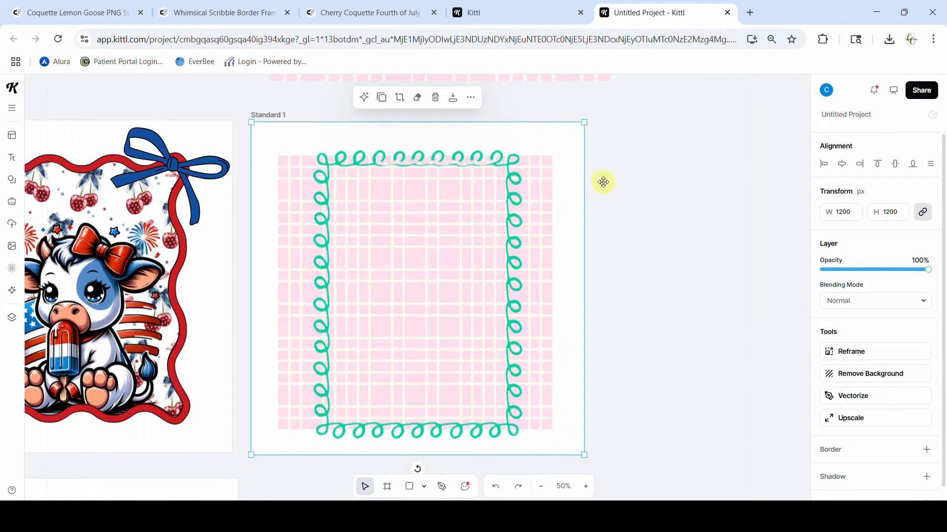
pyautogui.press('Delete')
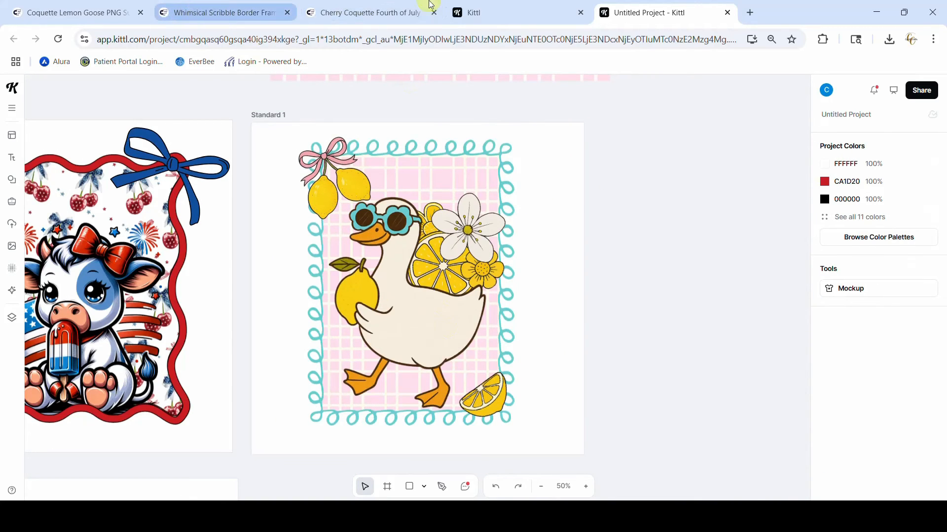
# Look over the Coquette Lemon Goose PNG Sublimation graphics on Creative Fabrica, then return to the Kittl project and view the Summer Vibes design
pyautogui.click(129, 12)
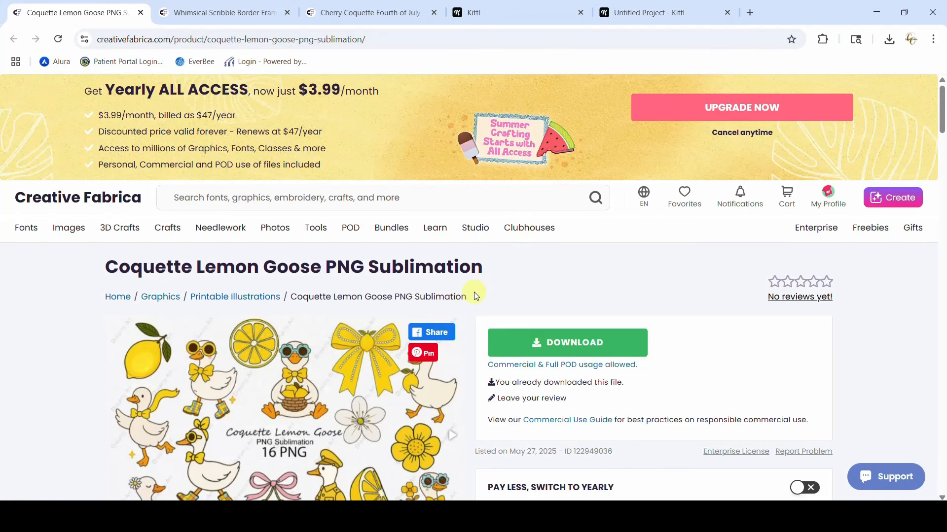
pyautogui.scroll(-1, 475, 293)
pyautogui.scroll(-1, 473, 296)
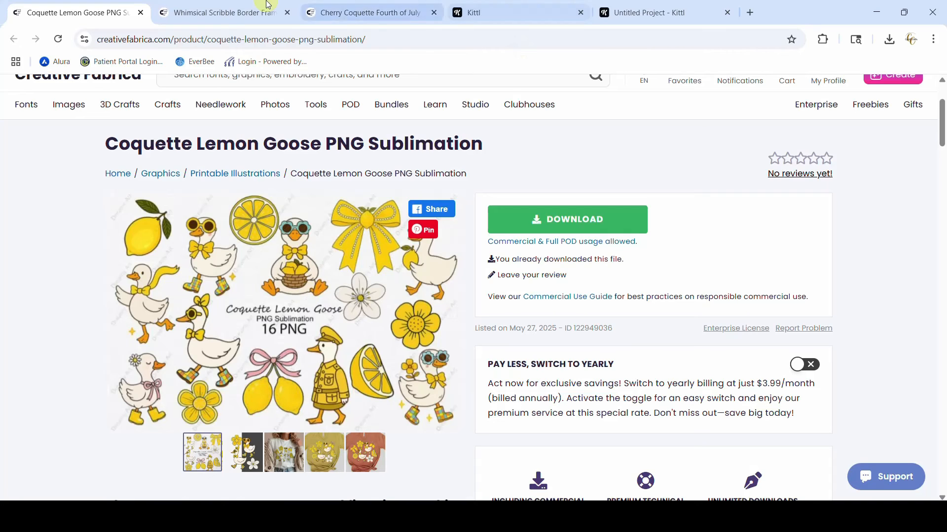
pyautogui.click(635, 13)
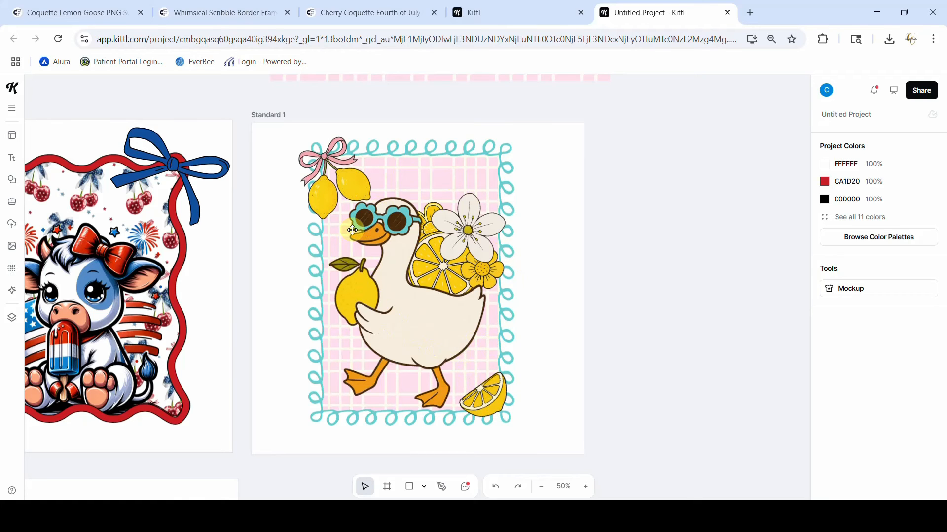
pyautogui.hscroll(-10, 370, 329)
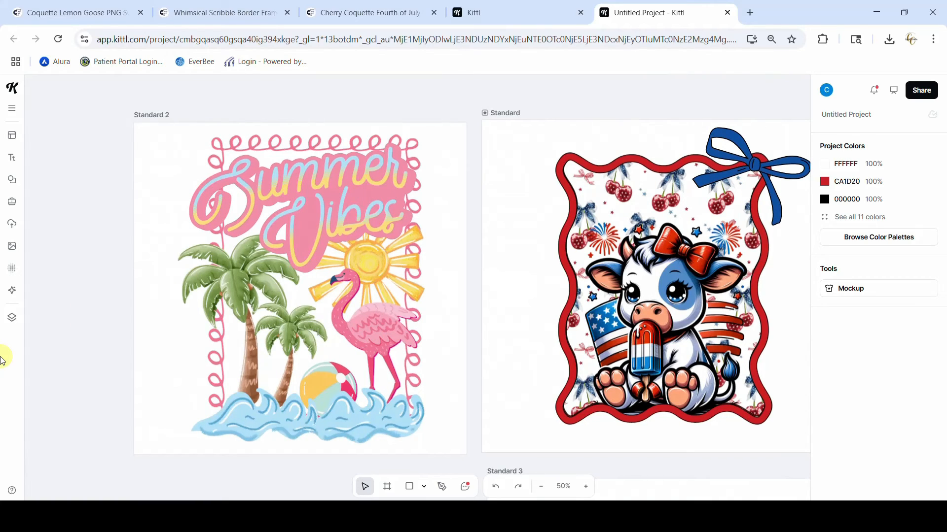
# Look over the cow and goose designs and the Whimsical Scribble Border Frame page on Creative Fabrica, then return to the Kittl project
pyautogui.hscroll(10, 443, 332)
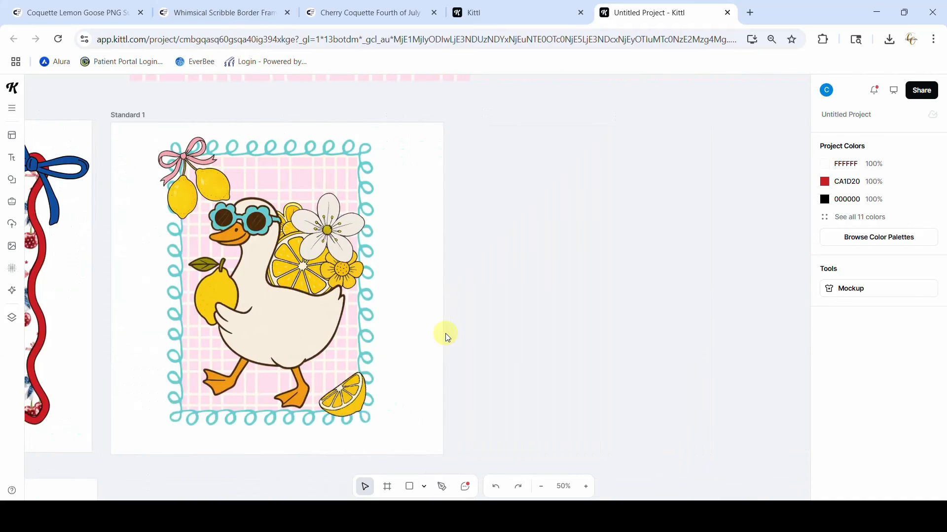
pyautogui.hscroll(-1, 446, 335)
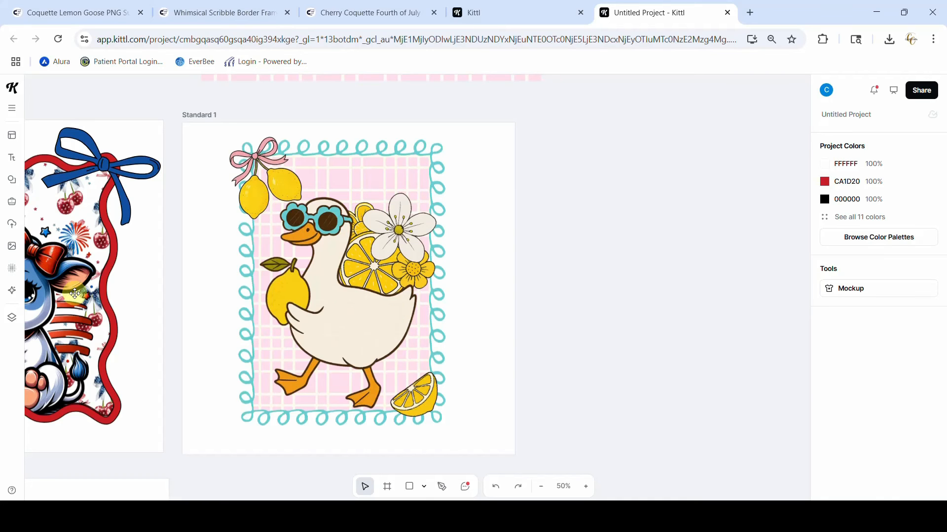
pyautogui.hscroll(-5, 75, 294)
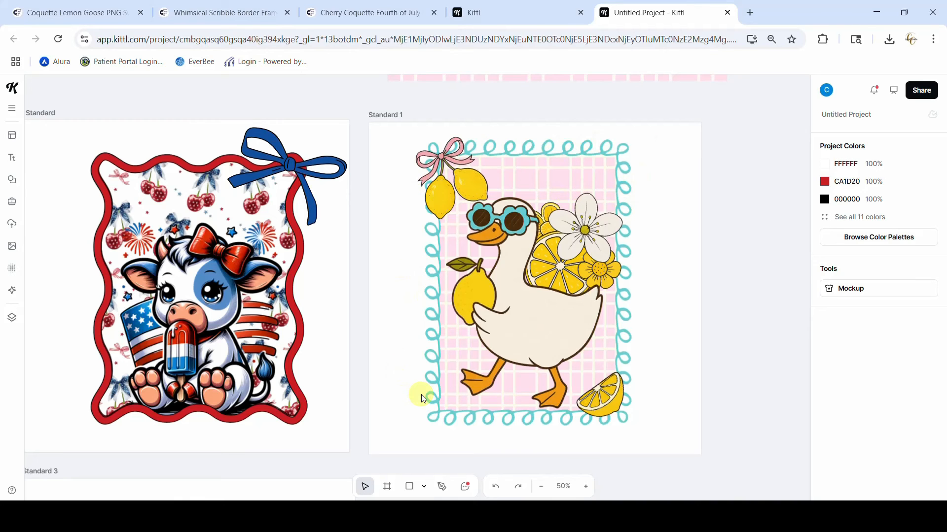
pyautogui.click(232, 13)
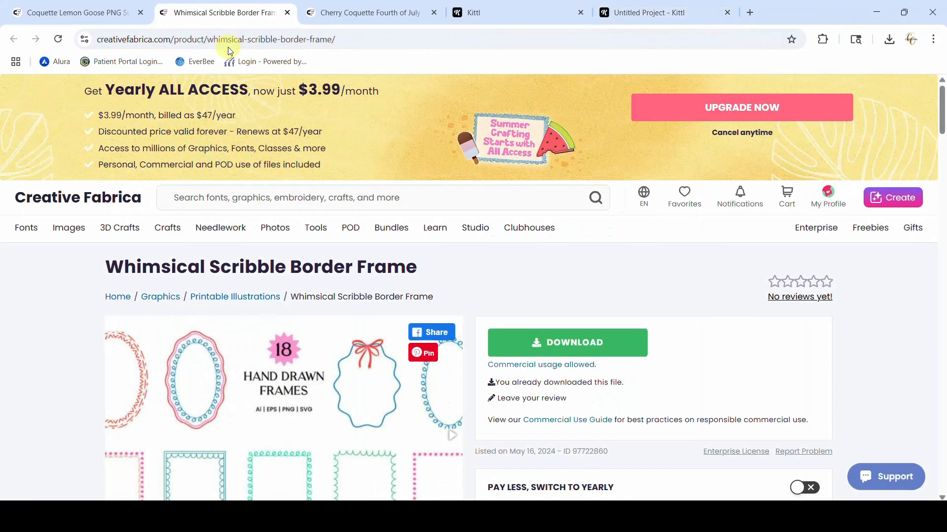
pyautogui.scroll(-3, 260, 404)
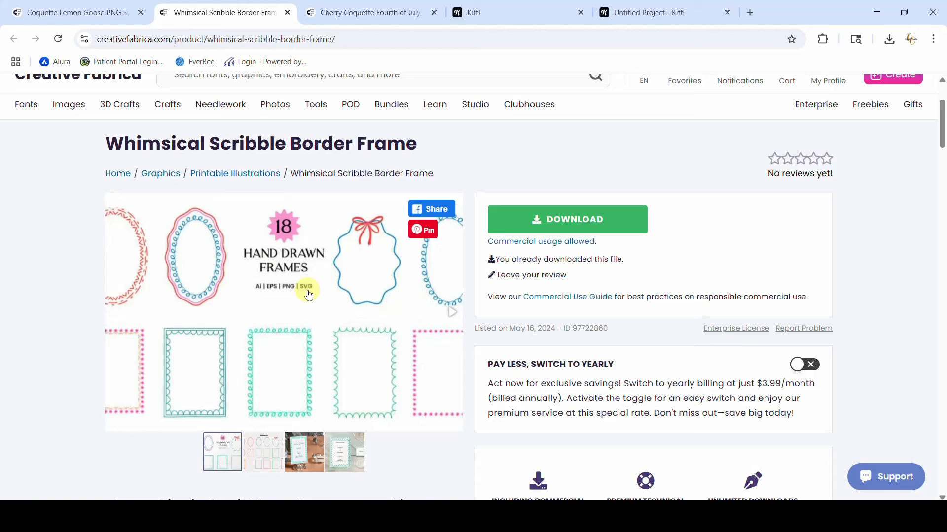
pyautogui.click(636, 12)
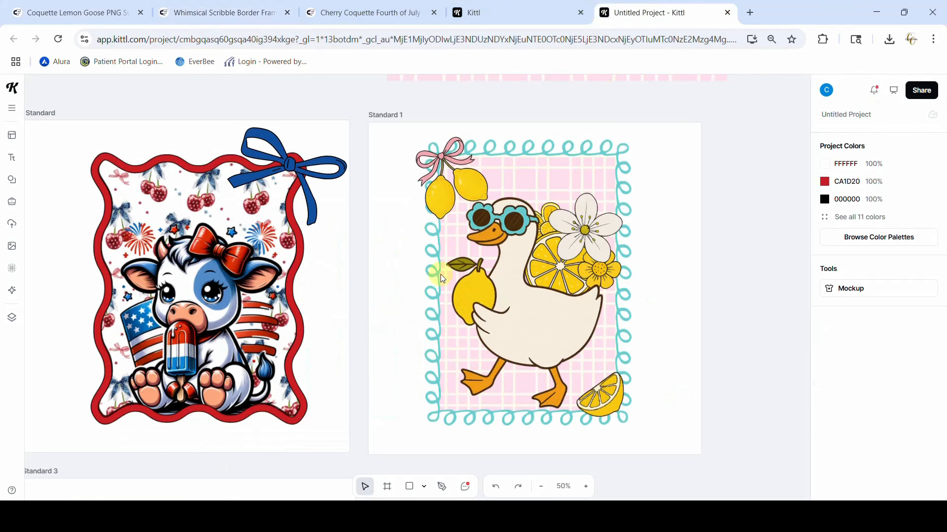
# Add the uploaded green loop border frame to the canvas
pyautogui.click(13, 225)
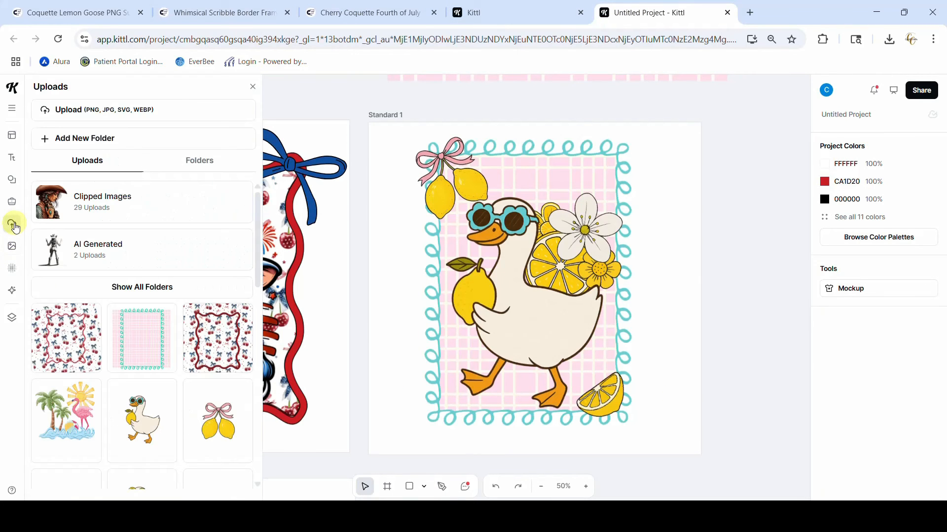
pyautogui.scroll(-5, 83, 408)
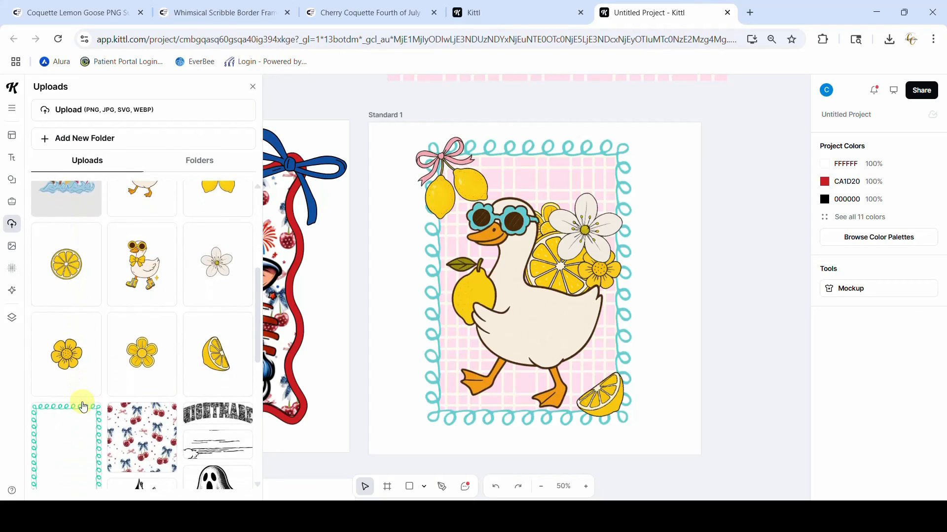
pyautogui.scroll(-1, 83, 407)
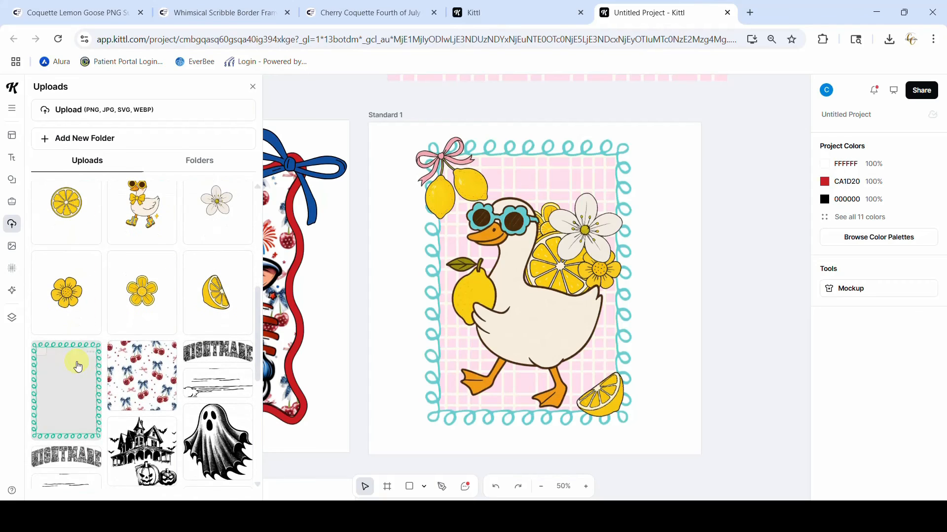
pyautogui.click(63, 390)
pyautogui.click(253, 87)
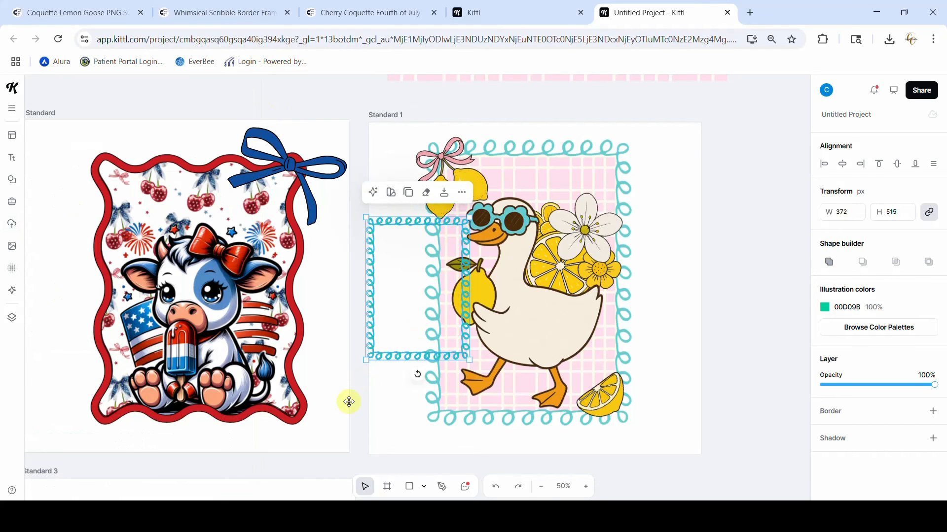
# Move the green loop frame off the artboards onto the empty canvas beside the Summer Vibes design in Standard 2
pyautogui.hscroll(-5, 349, 402)
pyautogui.scroll(-1, 349, 402)
pyautogui.moveTo(637, 286)
pyautogui.mouseDown()
pyautogui.moveTo(475, 387)
pyautogui.moveTo(4, 499)
pyautogui.mouseUp()
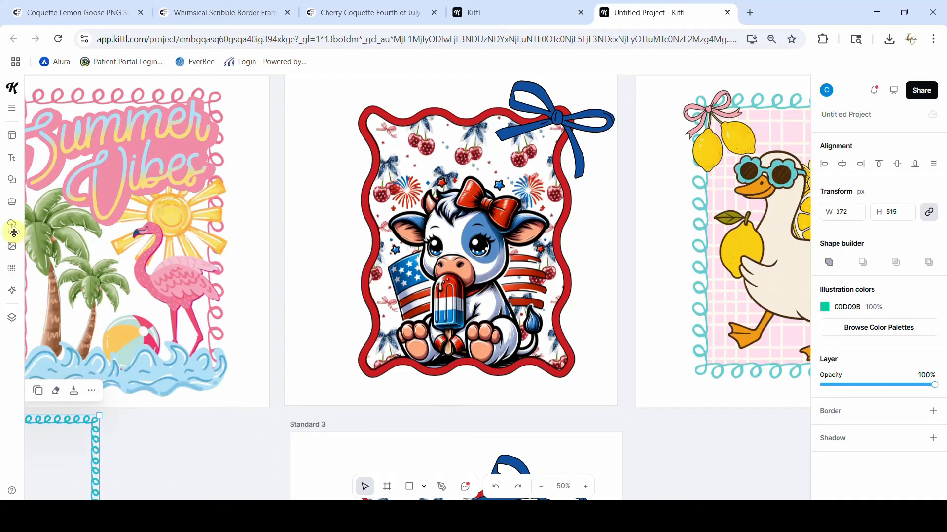
pyautogui.hscroll(-6, 236, 430)
pyautogui.scroll(-1, 236, 431)
pyautogui.hscroll(2, 236, 431)
pyautogui.scroll(-1, 235, 431)
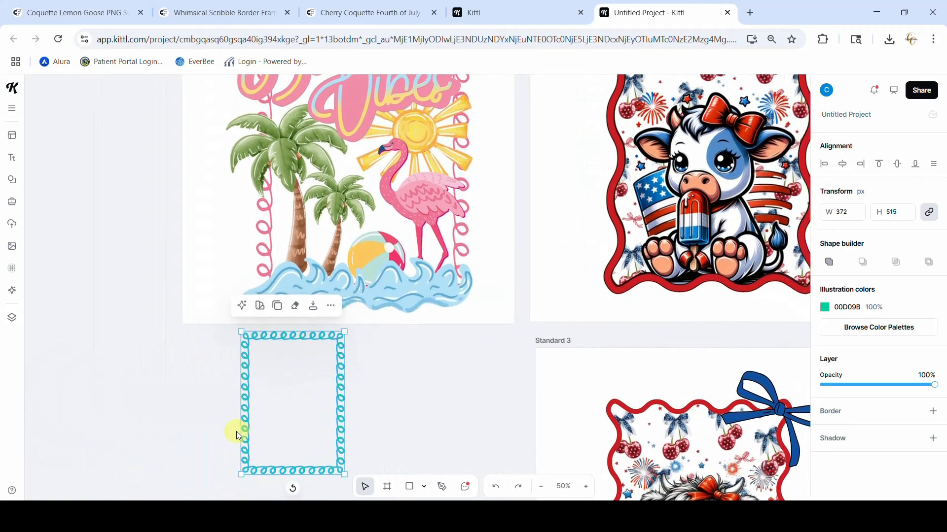
pyautogui.hscroll(-6, 235, 431)
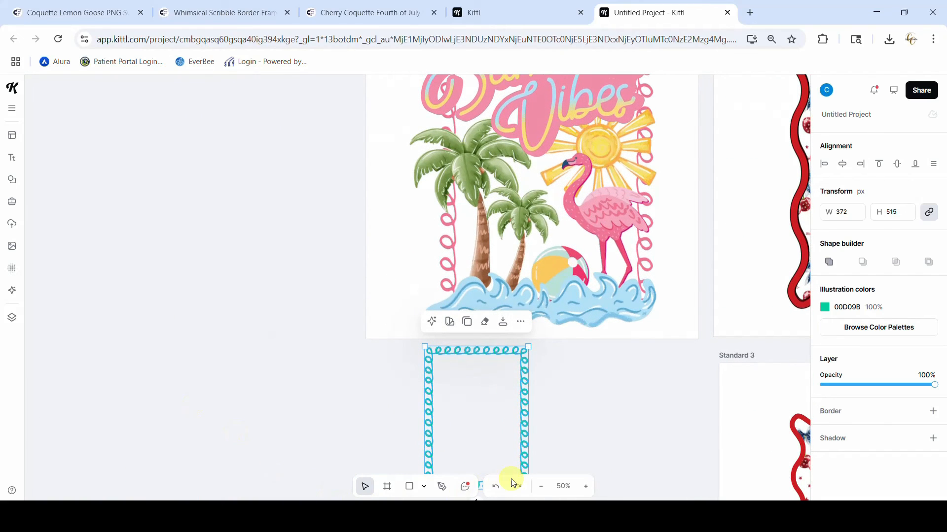
pyautogui.click(541, 486)
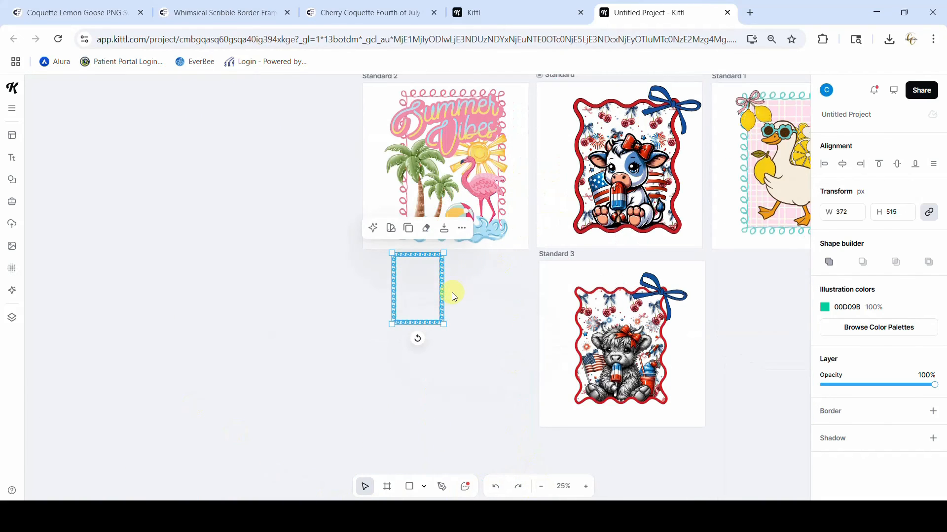
pyautogui.moveTo(444, 295)
pyautogui.mouseDown()
pyautogui.moveTo(372, 277)
pyautogui.moveTo(285, 171)
pyautogui.mouseUp()
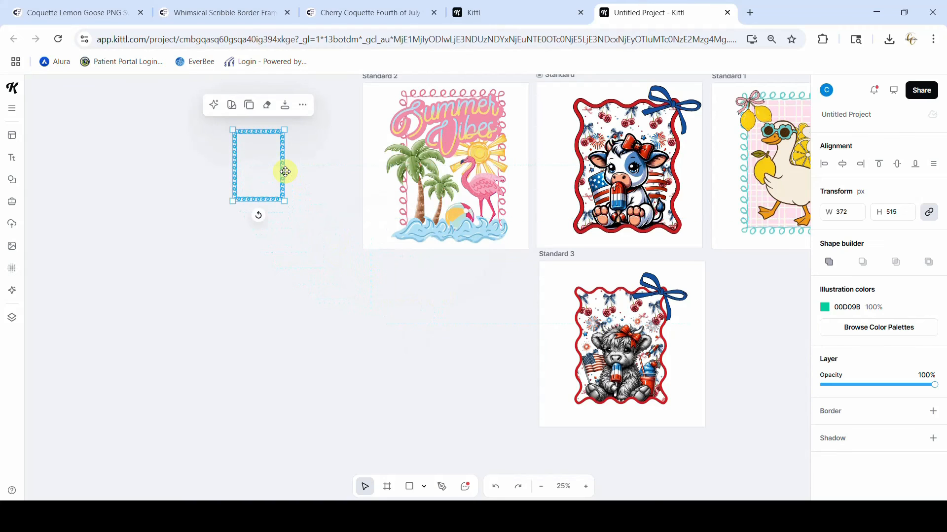
pyautogui.scroll(3, 457, 422)
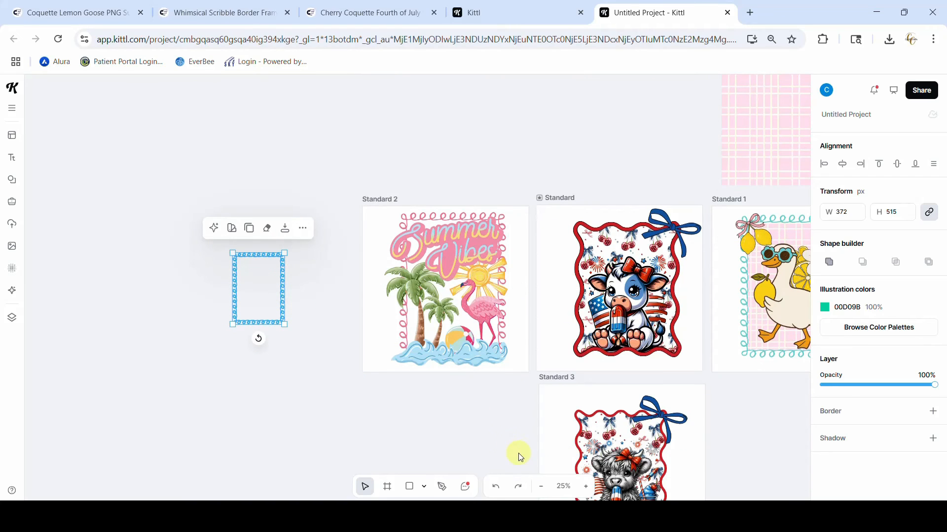
# Enlarge the green loop frame to about 957 × 1323 px and position it beside Standard 2
pyautogui.click(563, 486)
pyautogui.write('40')
pyautogui.press('Return')
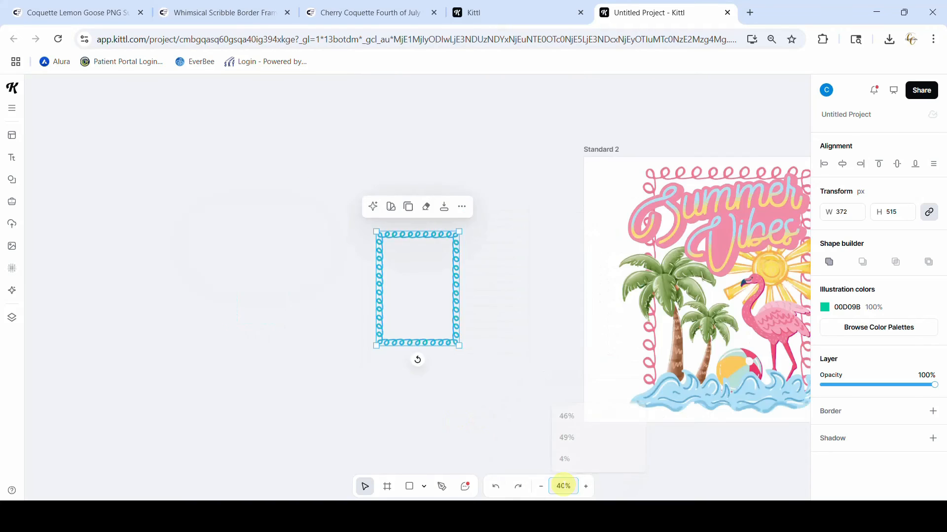
pyautogui.hscroll(6, 565, 443)
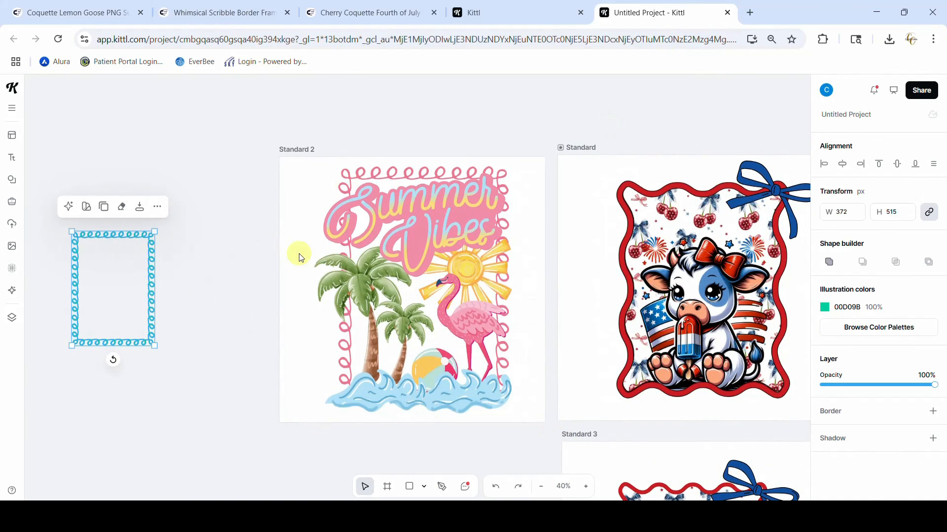
pyautogui.moveTo(154, 347); pyautogui.dragTo(240, 463)
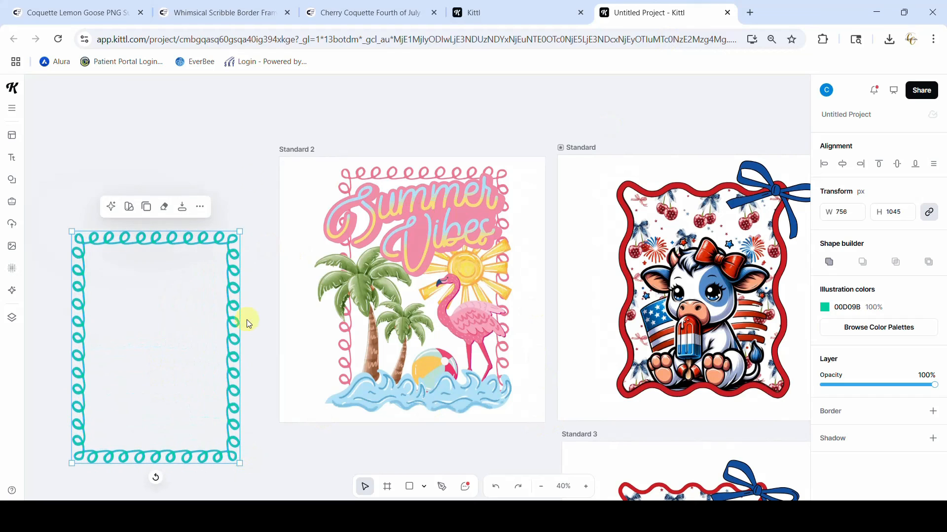
pyautogui.moveTo(239, 231); pyautogui.dragTo(284, 169)
pyautogui.moveTo(257, 285); pyautogui.dragTo(256, 271)
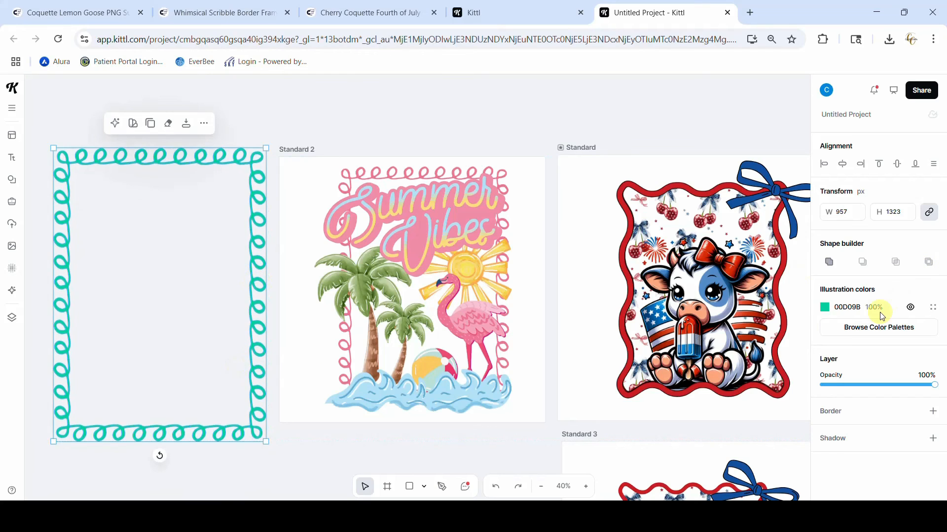
# Recolor the green loop frame with the document's pink, EF7596
pyautogui.click(825, 308)
pyautogui.click(786, 474)
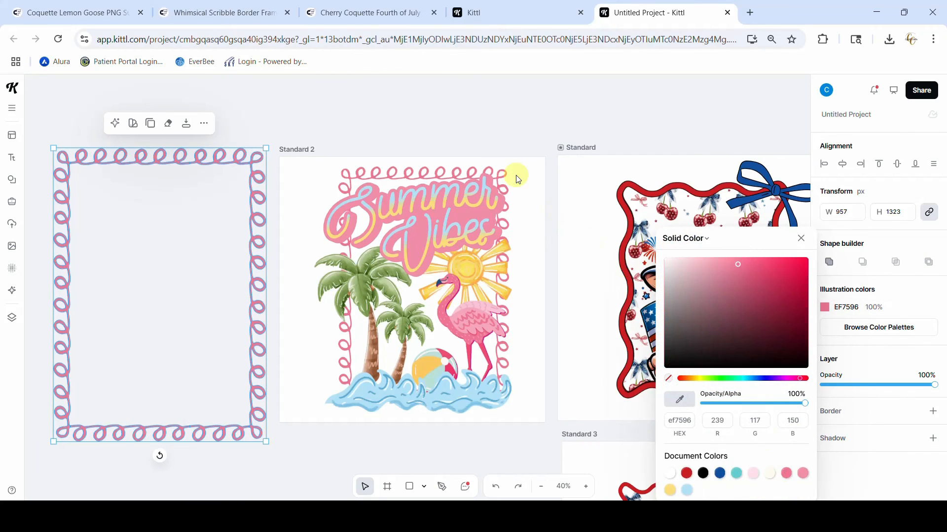
pyautogui.click(484, 143)
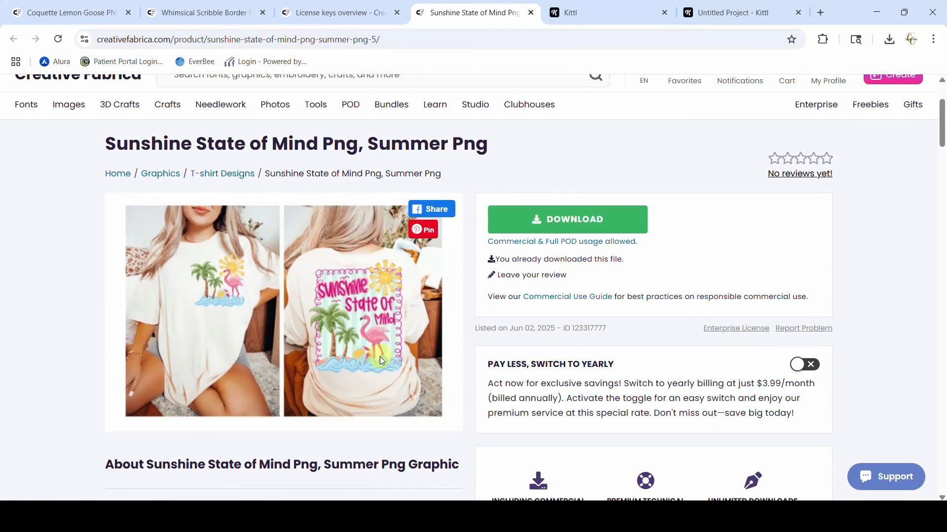
# View the Sunshine State of Mind Png graphic on Creative Fabrica, then return to the Kittl project
pyautogui.click(740, 12)
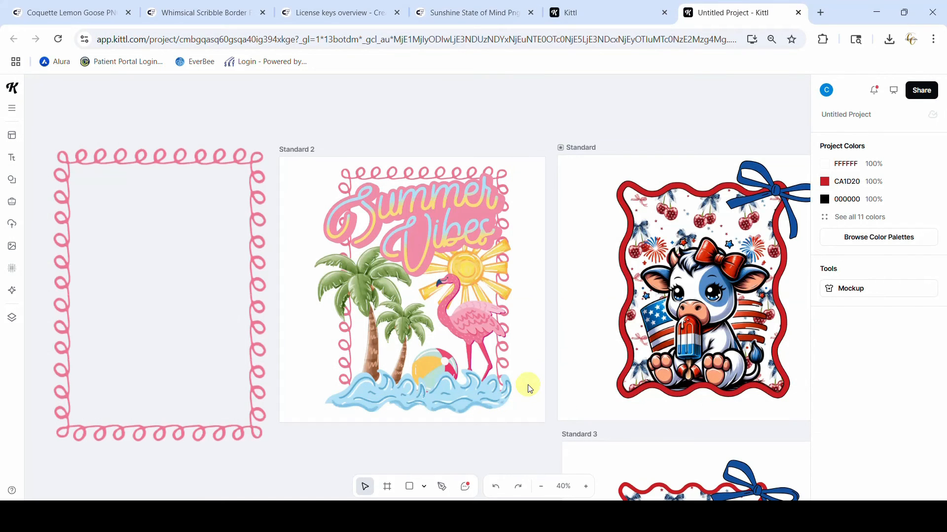
pyautogui.click(491, 12)
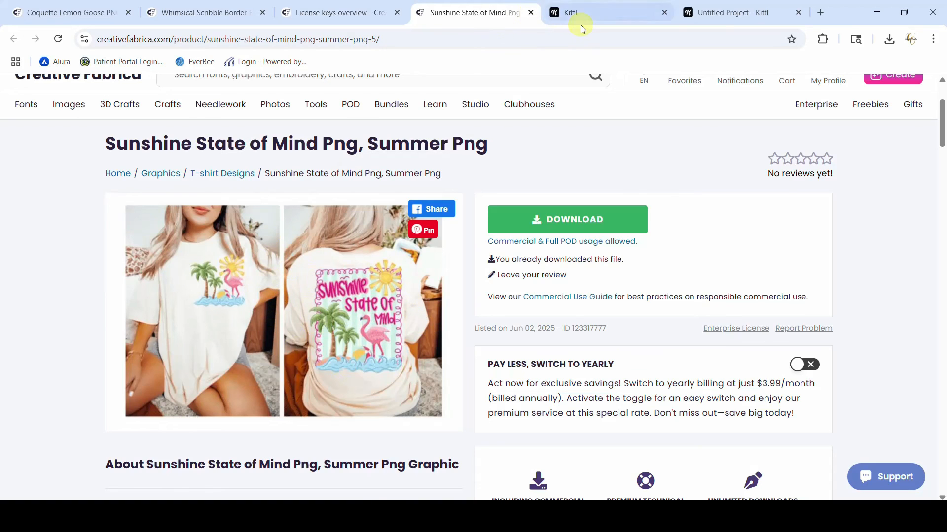
pyautogui.click(690, 13)
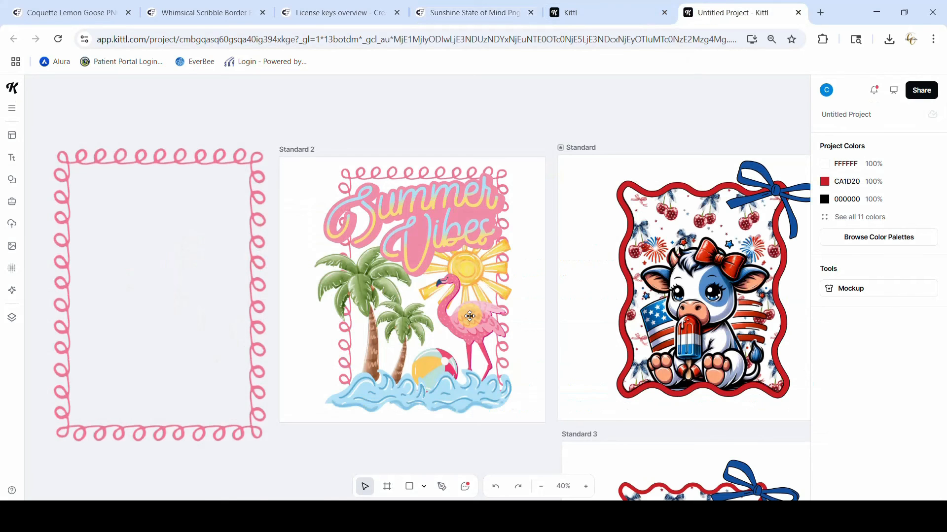
# Place the uploaded palm tree and flamingo image over the lower part of the pink loop frame and enlarge it to about 1235 × 1481 px
pyautogui.click(12, 224)
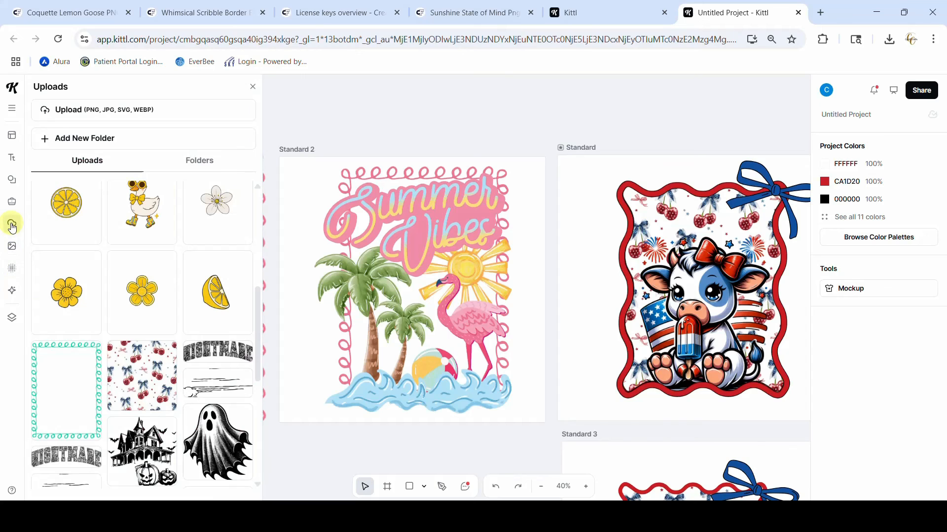
pyautogui.scroll(4, 79, 320)
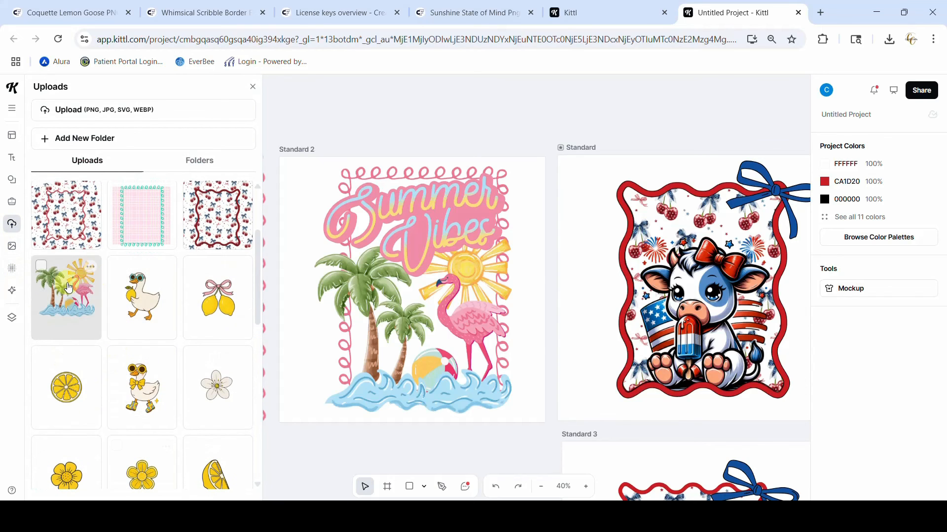
pyautogui.click(82, 299)
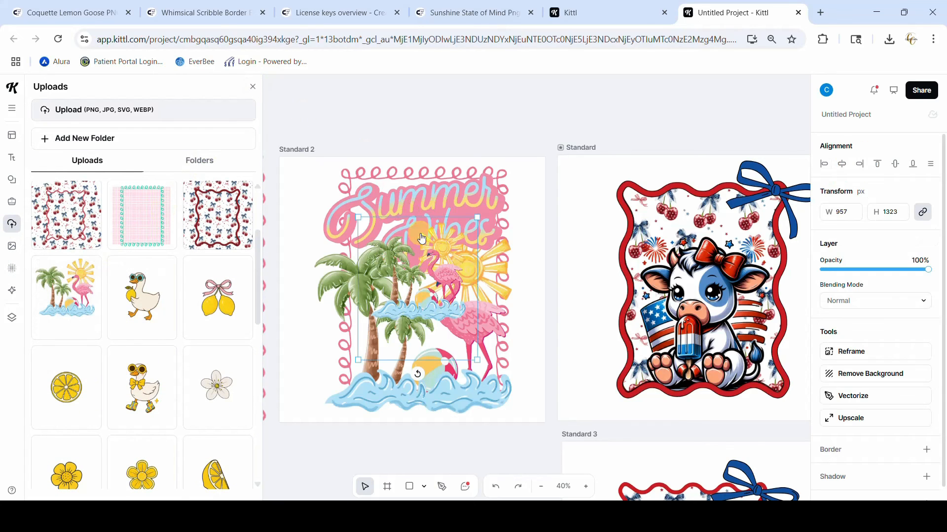
pyautogui.click(253, 90)
pyautogui.moveTo(443, 308); pyautogui.dragTo(123, 397)
pyautogui.moveTo(181, 295); pyautogui.dragTo(366, 134)
pyautogui.moveTo(271, 187); pyautogui.dragTo(226, 284)
# Bring the palm tree and flamingo image to the front of the pink loop frame
pyautogui.click(208, 183)
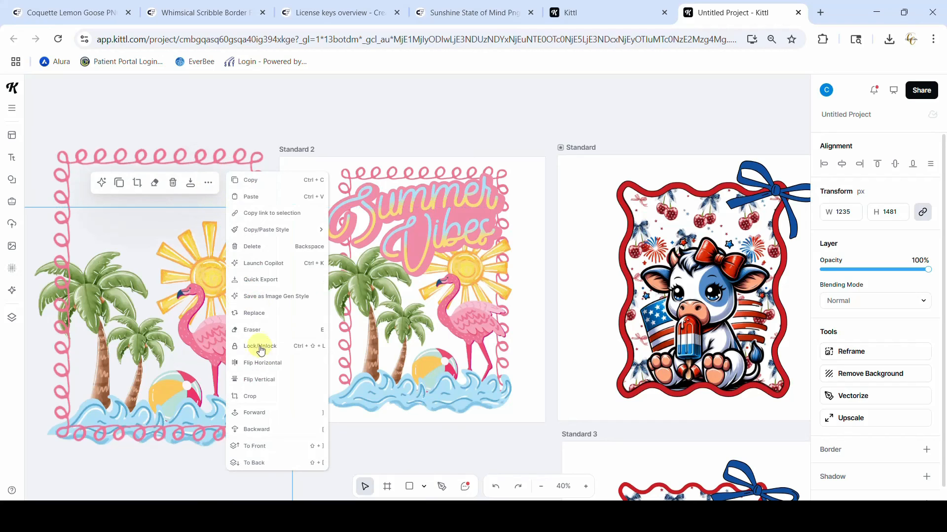
pyautogui.click(252, 446)
pyautogui.click(204, 482)
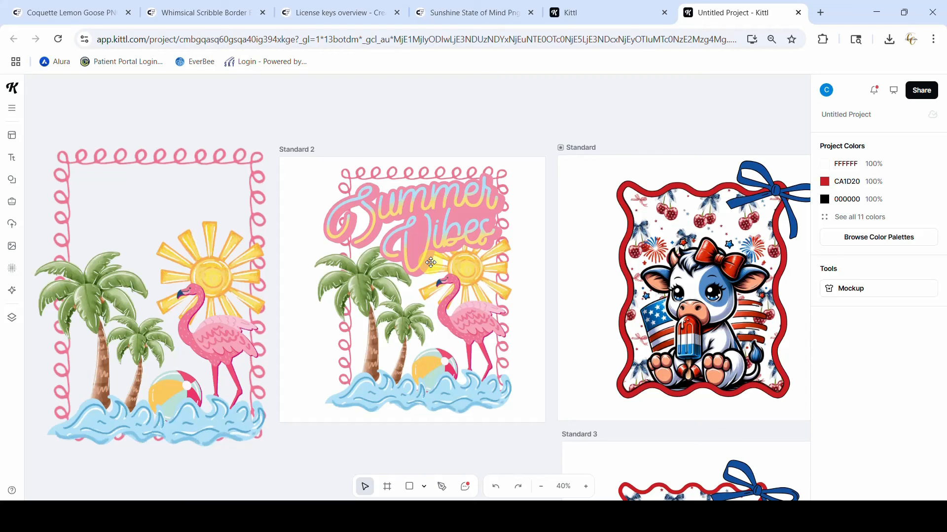
pyautogui.hscroll(-3, 430, 262)
pyautogui.hscroll(8, 430, 263)
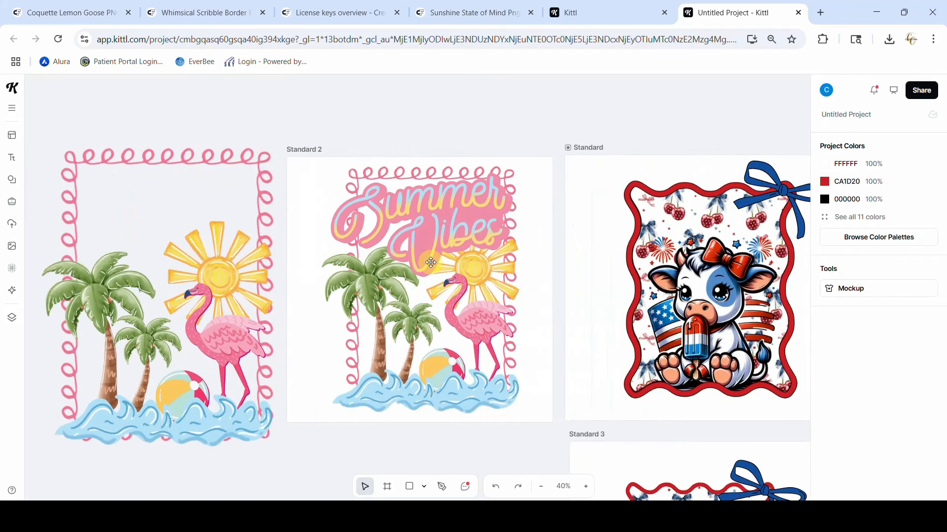
pyautogui.hscroll(2, 431, 262)
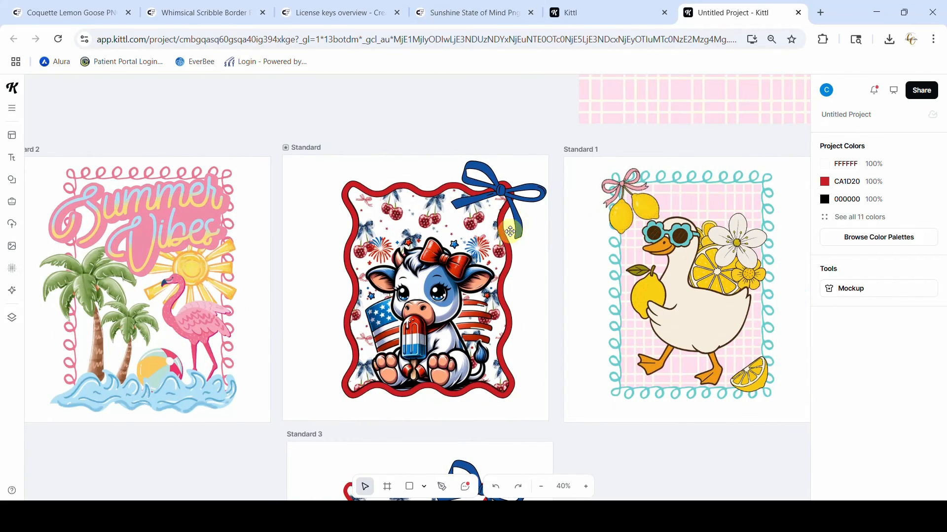
pyautogui.hscroll(-10, 506, 242)
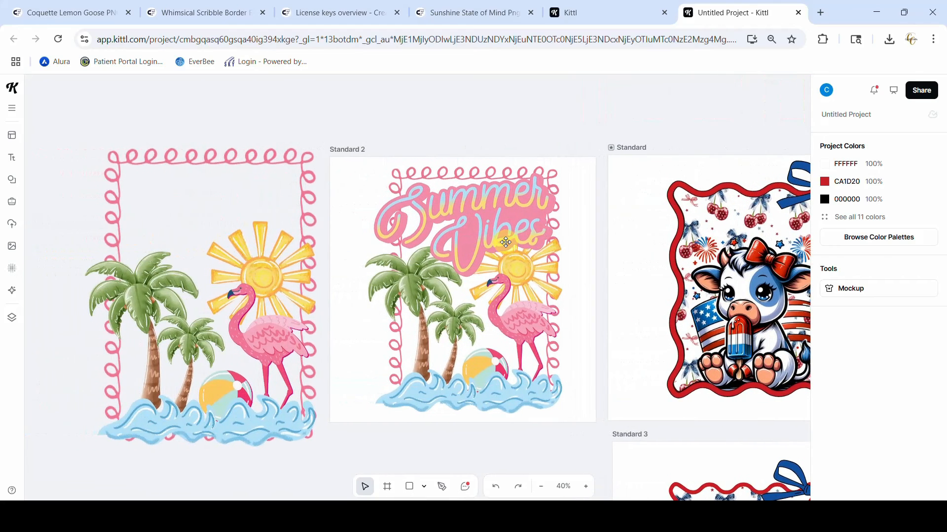